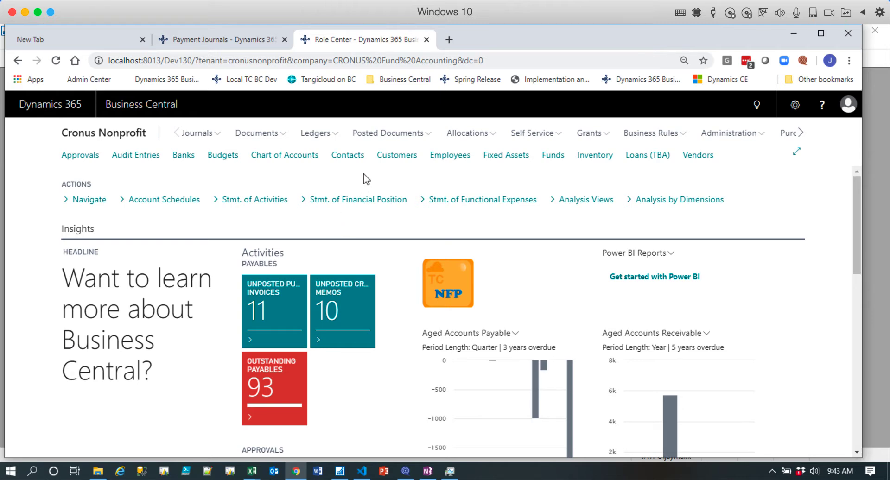
Open the posted purchase invoice with vendor invoice number MULTIPLE AP, hide its side details to review the lines, and close it.
{"action": "left_click", "coordinate": [391, 137]}
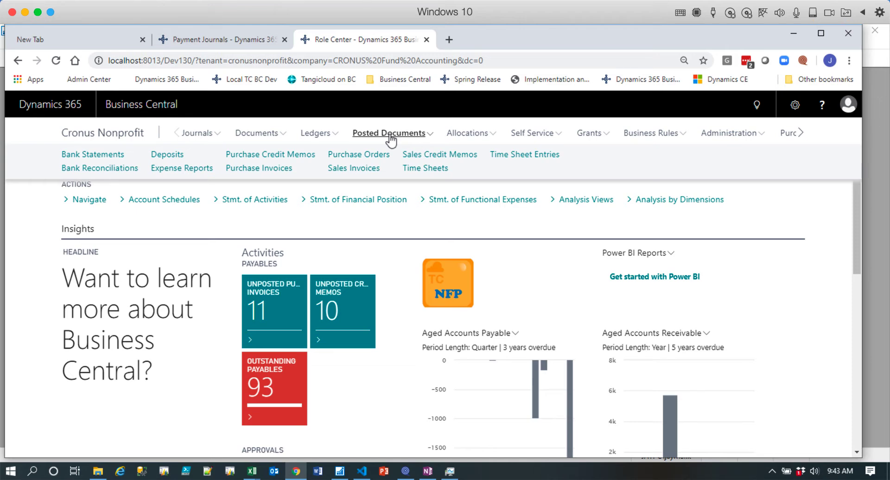
{"action": "left_click", "coordinate": [280, 170]}
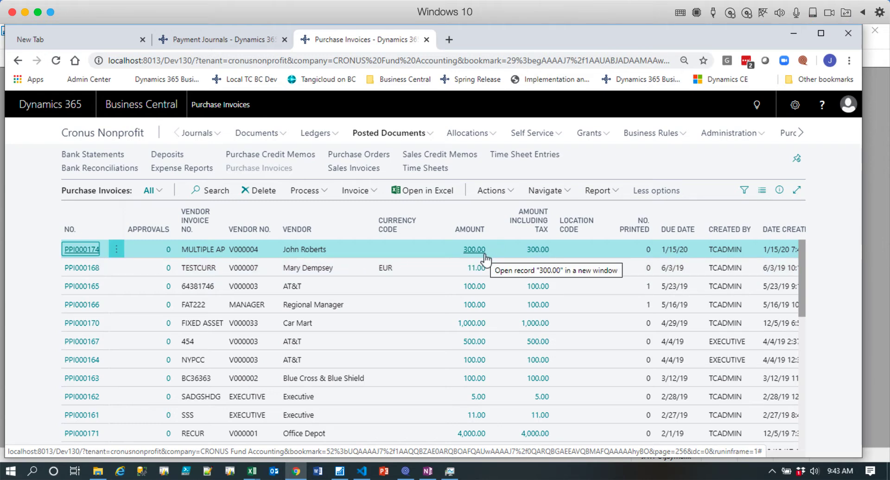
{"action": "left_click", "coordinate": [91, 252]}
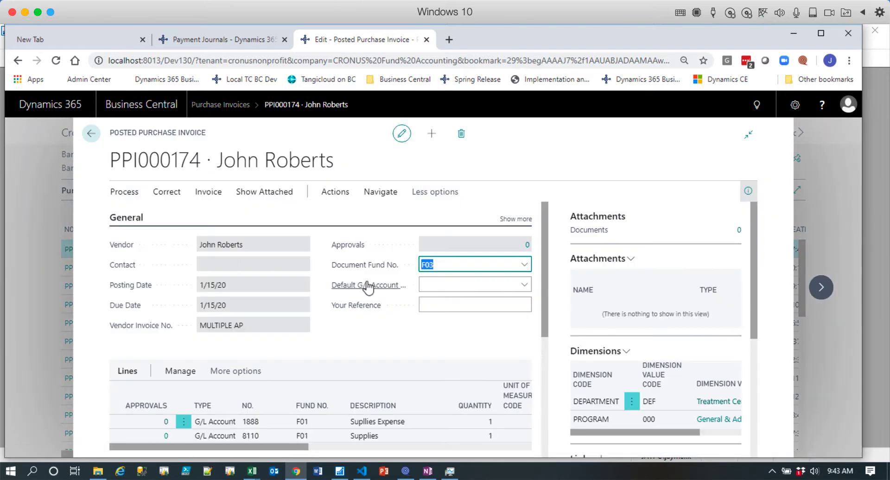
{"action": "left_click", "coordinate": [749, 191]}
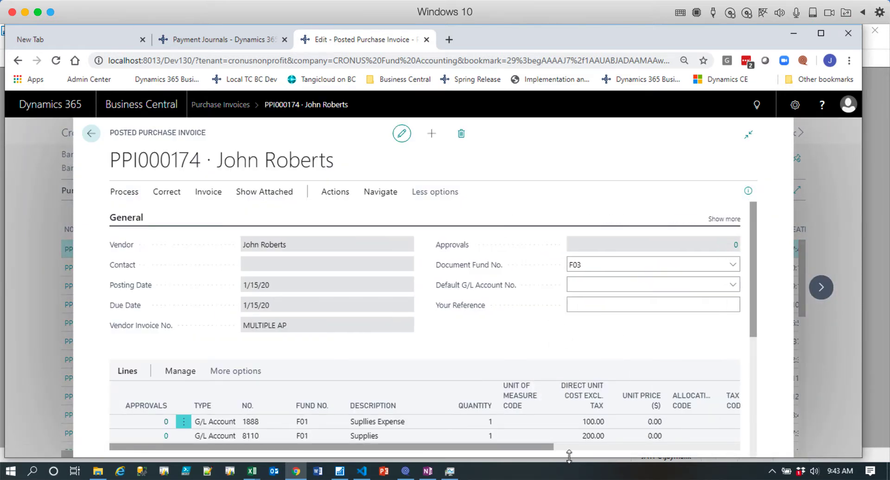
{"action": "left_click_drag", "start_coordinate": [539, 449], "coordinate": [448, 446]}
{"action": "left_click", "coordinate": [449, 438]}
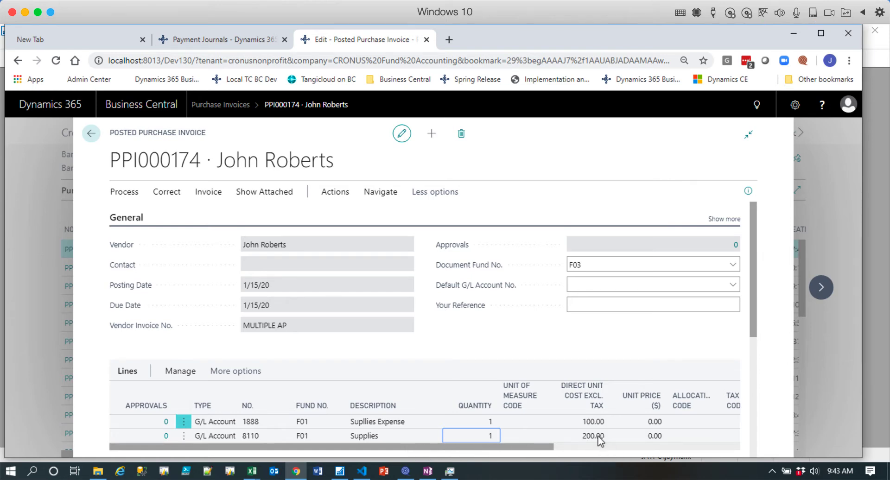
{"action": "left_click", "coordinate": [92, 135]}
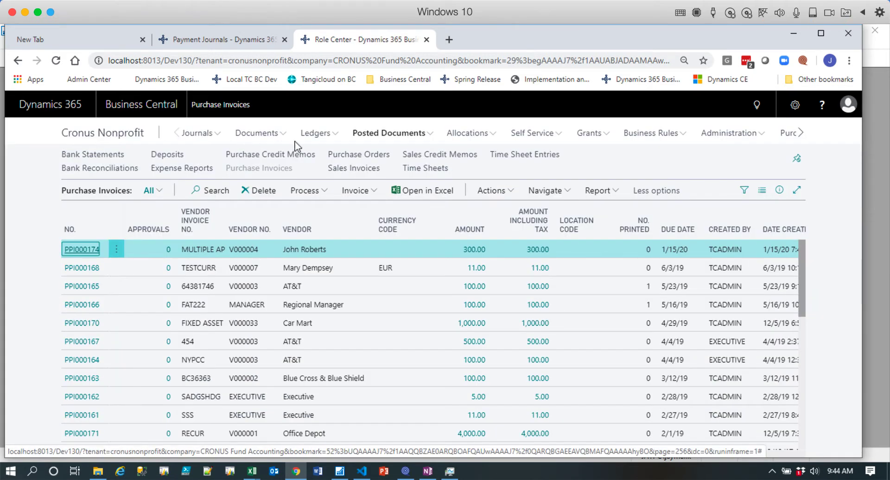
View the general ledger entries of G/L register 524 and return to the home page.
{"action": "left_click", "coordinate": [320, 135]}
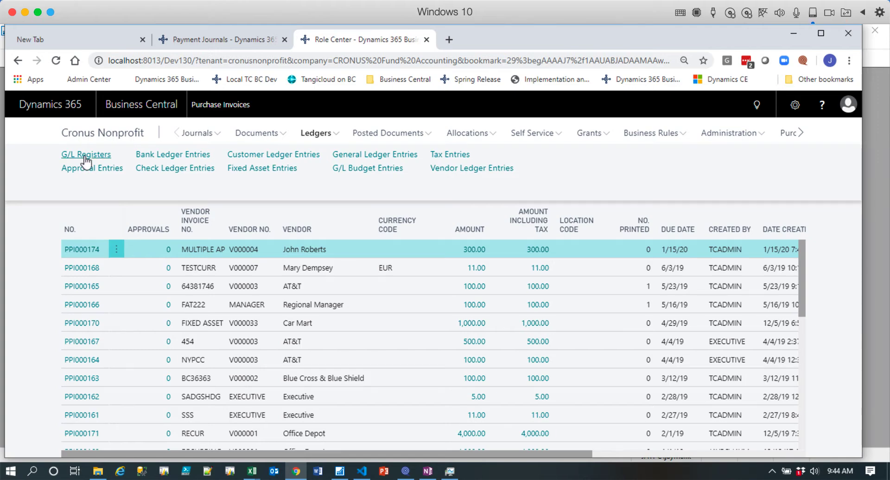
{"action": "left_click", "coordinate": [85, 156]}
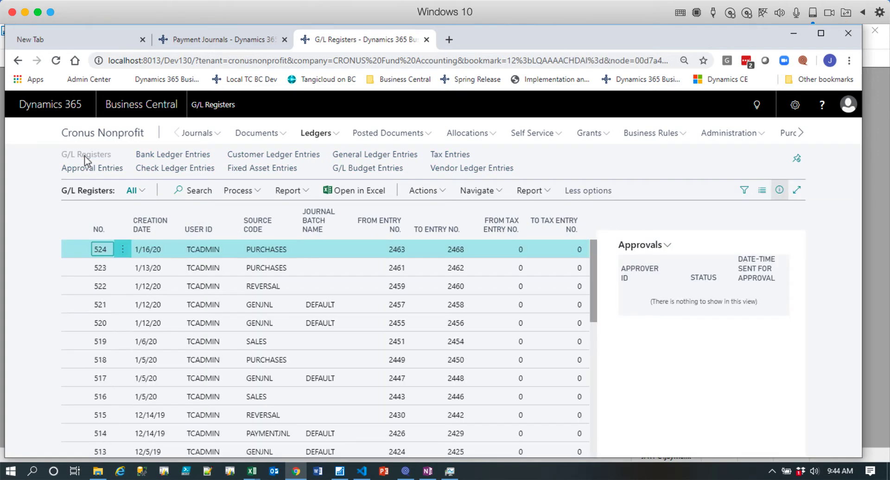
{"action": "left_click", "coordinate": [260, 192]}
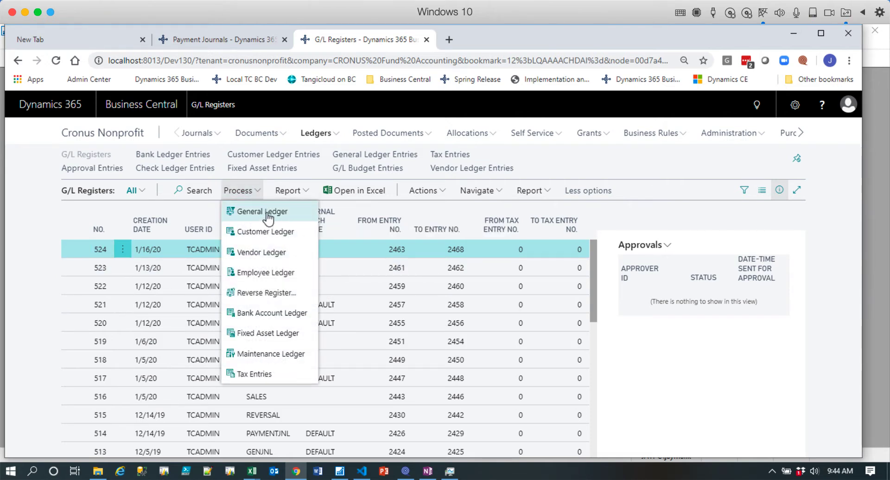
{"action": "left_click", "coordinate": [262, 212]}
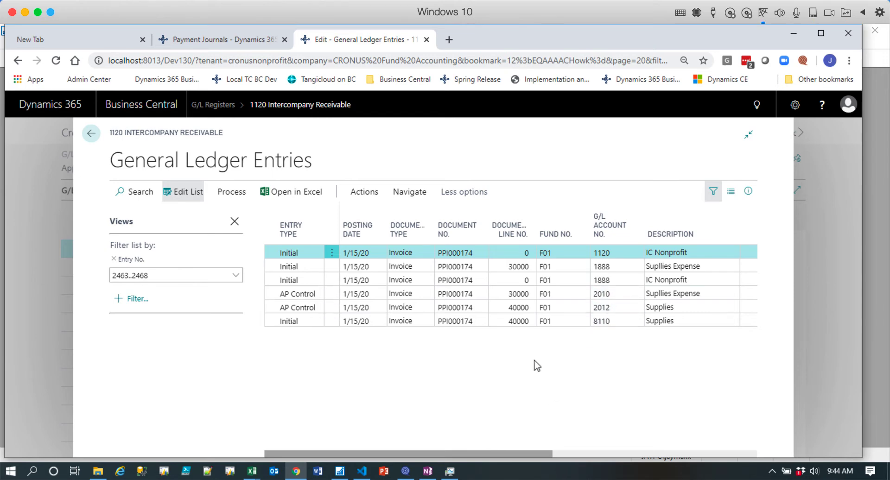
{"action": "left_click", "coordinate": [94, 136]}
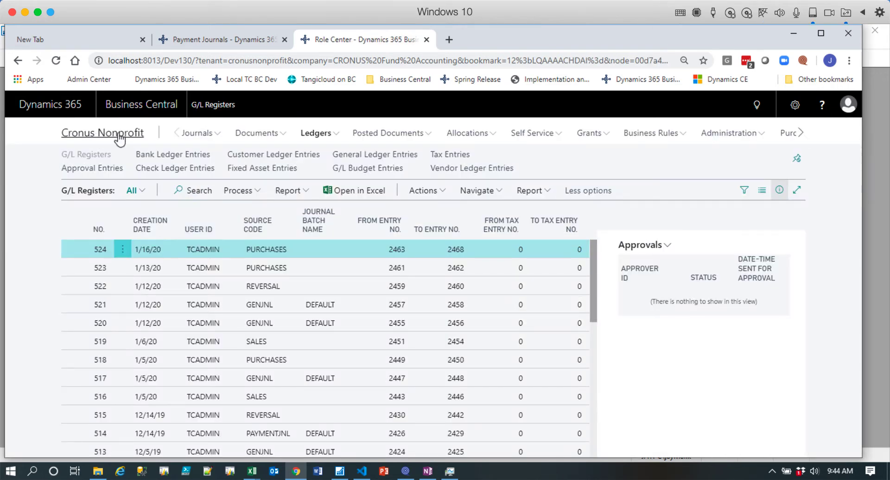
{"action": "left_click", "coordinate": [119, 135]}
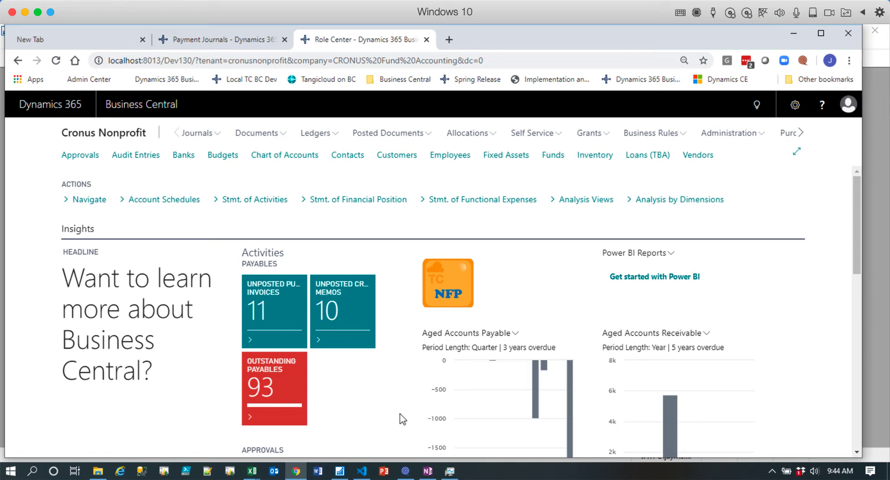
Open the outstanding payables and filter them by the vendor number of the MULTIPLE AP invoice.
{"action": "left_click", "coordinate": [281, 400]}
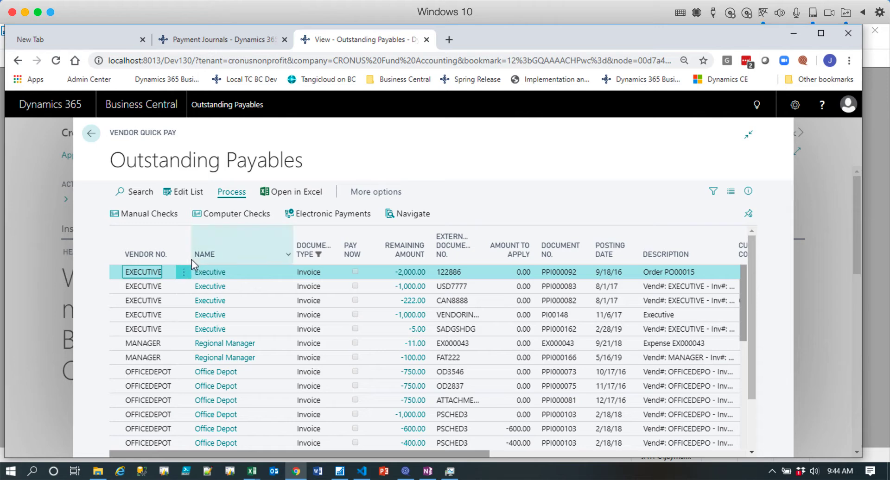
{"action": "left_click", "coordinate": [170, 255]}
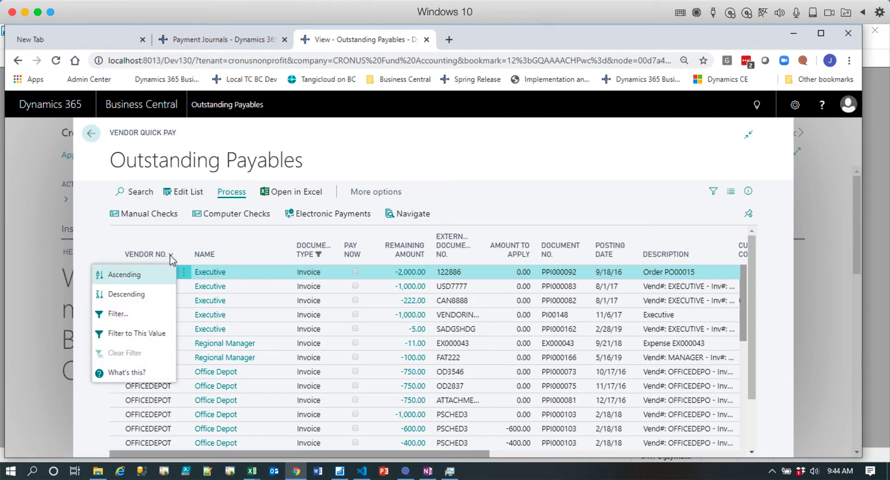
{"action": "left_click", "coordinate": [151, 318]}
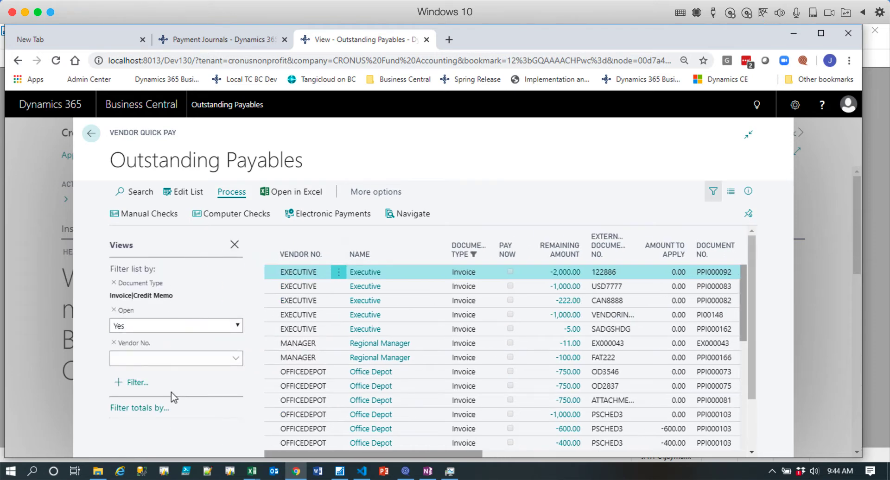
{"action": "left_click", "coordinate": [165, 361]}
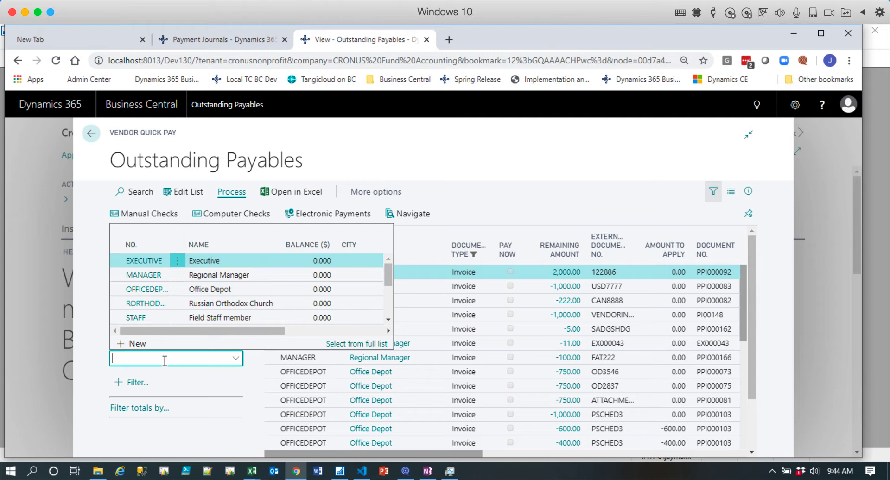
{"action": "type", "text": "joh"}
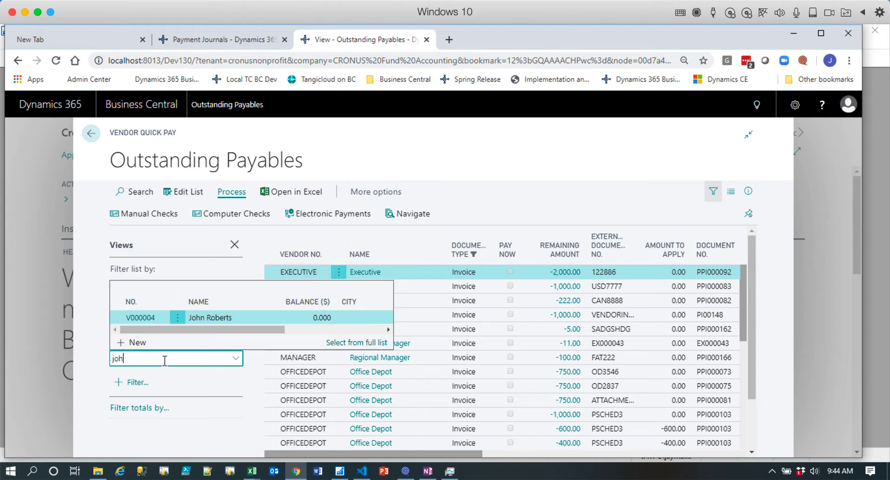
{"action": "type", "text": "n r"}
{"action": "left_click", "coordinate": [145, 319]}
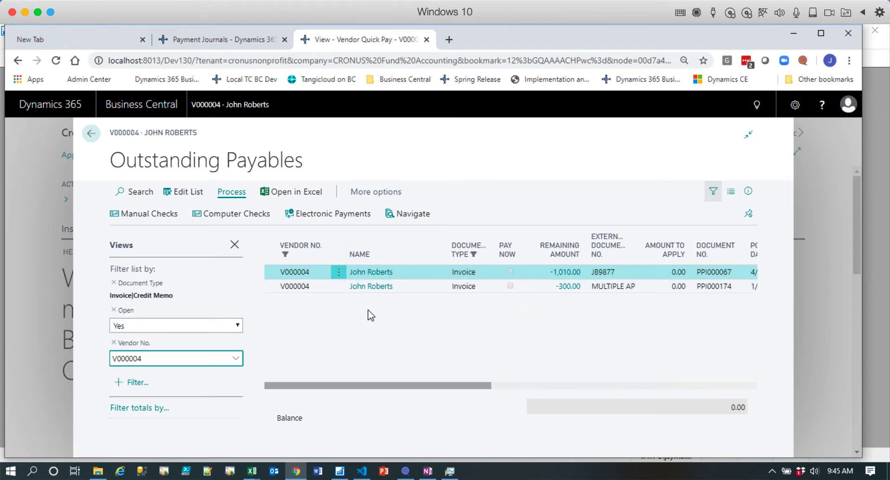
Mark the MULTIPLE AP invoice for payment in the editable list, clear the mark, and close the outstanding payables.
{"action": "left_click", "coordinate": [188, 192]}
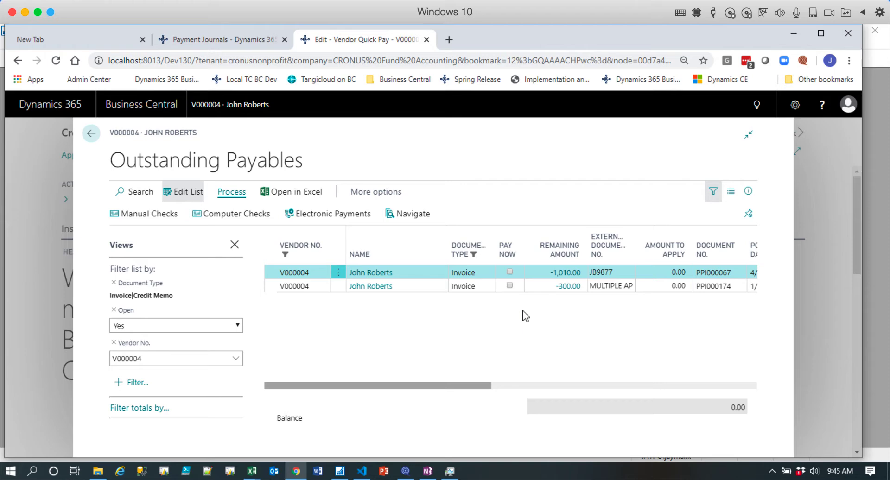
{"action": "left_click", "coordinate": [510, 286]}
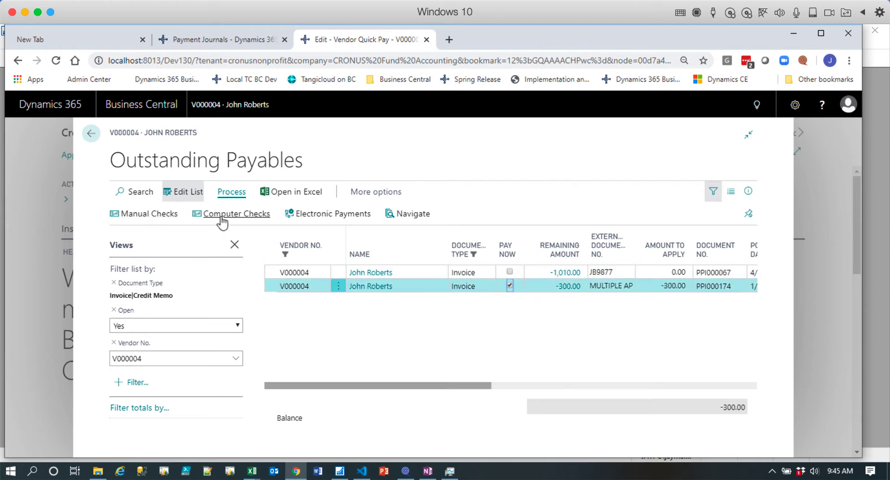
{"action": "left_click", "coordinate": [510, 287]}
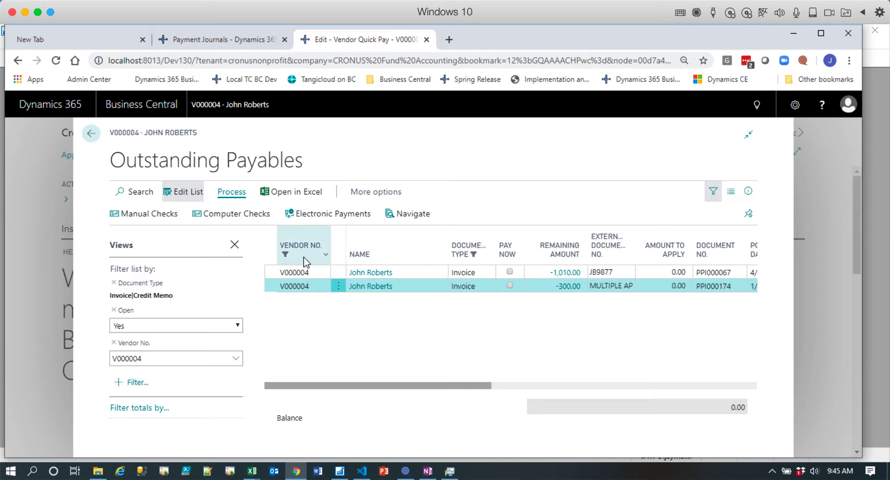
{"action": "left_click", "coordinate": [95, 142]}
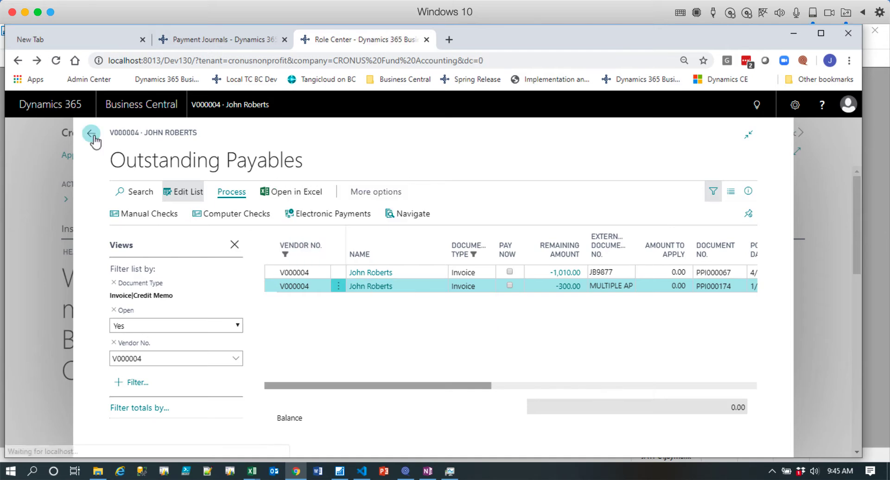
Open the DEFAULT batch of the payment journals.
{"action": "left_click", "coordinate": [216, 136]}
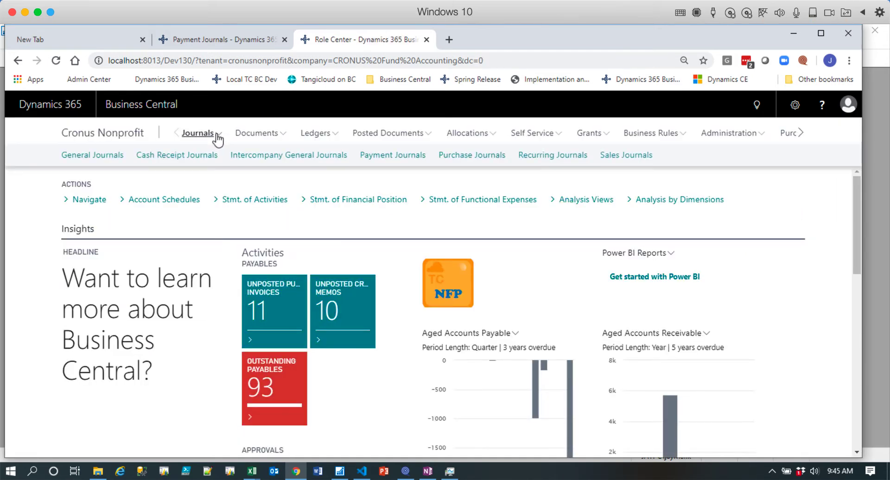
{"action": "left_click", "coordinate": [381, 157]}
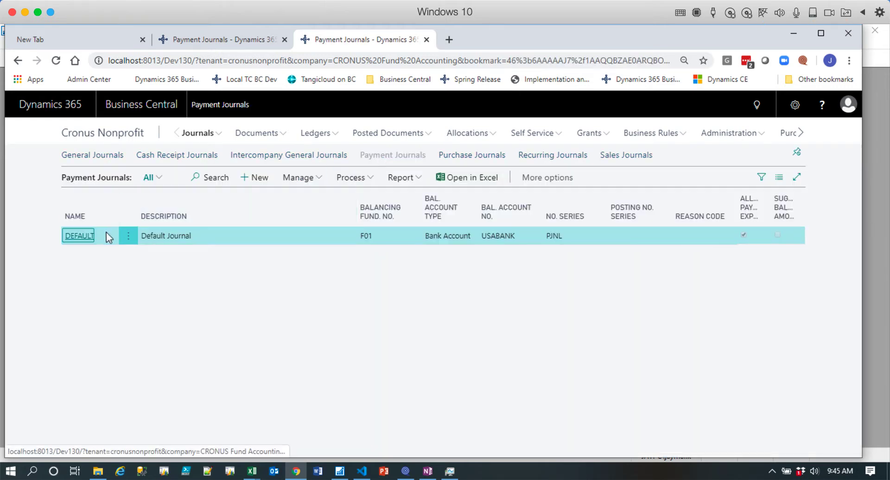
{"action": "left_click", "coordinate": [82, 237]}
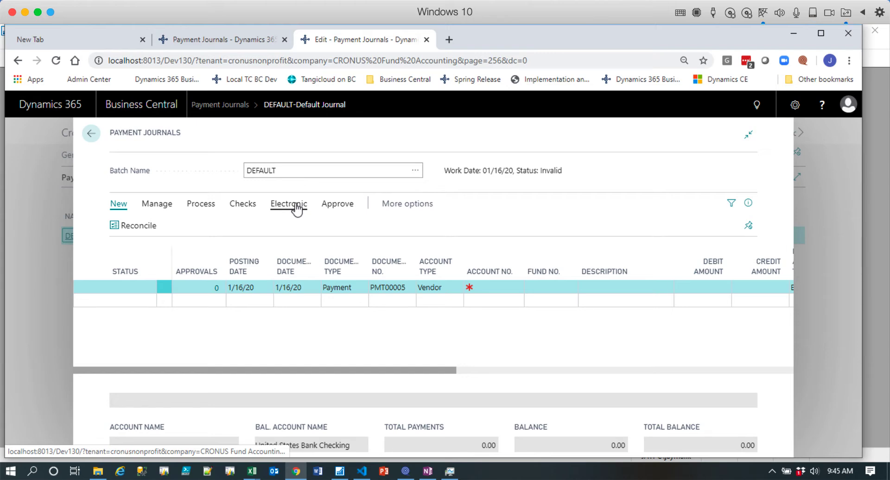
Suggest vendor payments due by 1/16/20 for the reviewed vendor's number, with manual checks from USABANK and a new document number per line.
{"action": "left_click", "coordinate": [234, 206]}
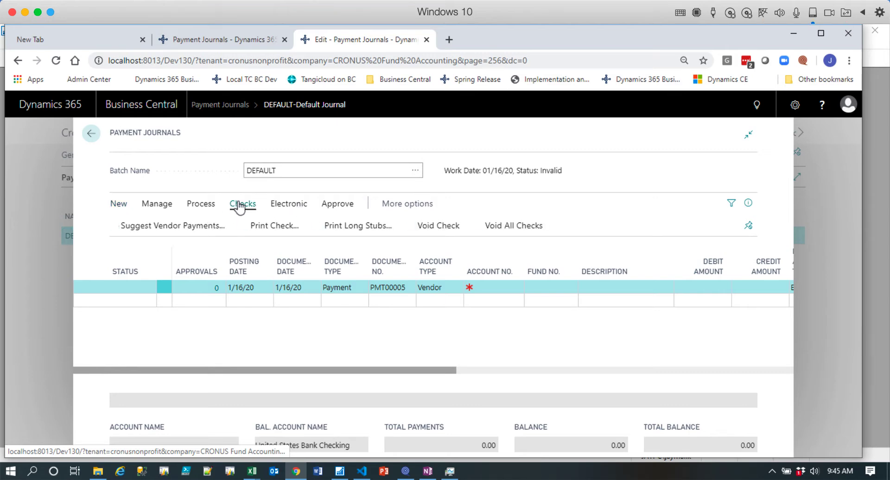
{"action": "left_click", "coordinate": [184, 230]}
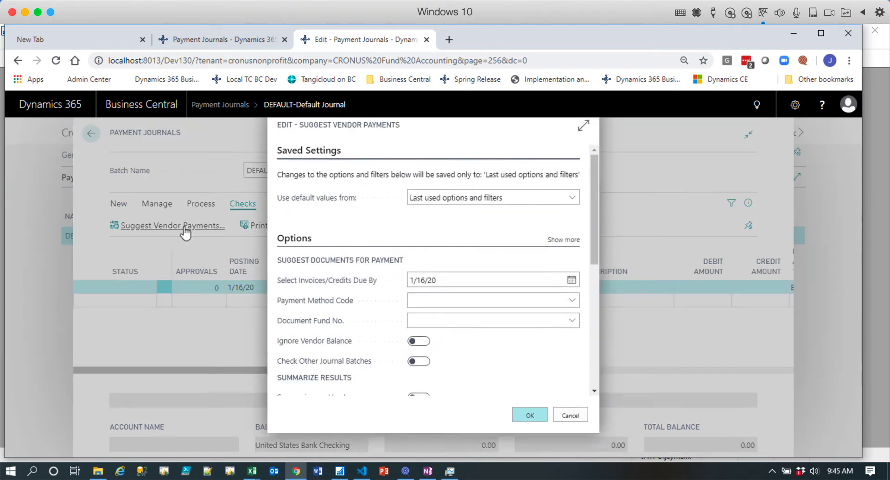
{"action": "left_click", "coordinate": [444, 287]}
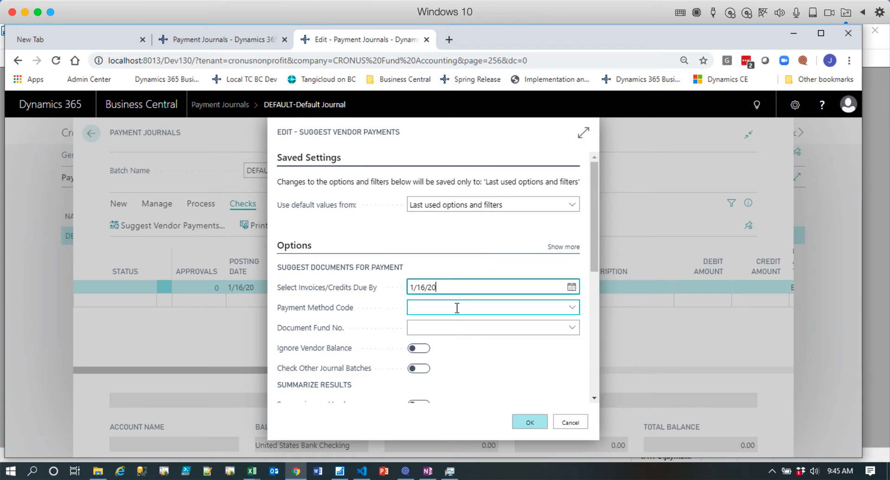
{"action": "scroll", "coordinate": [457, 307], "scroll_direction": "down", "scroll_amount": 5}
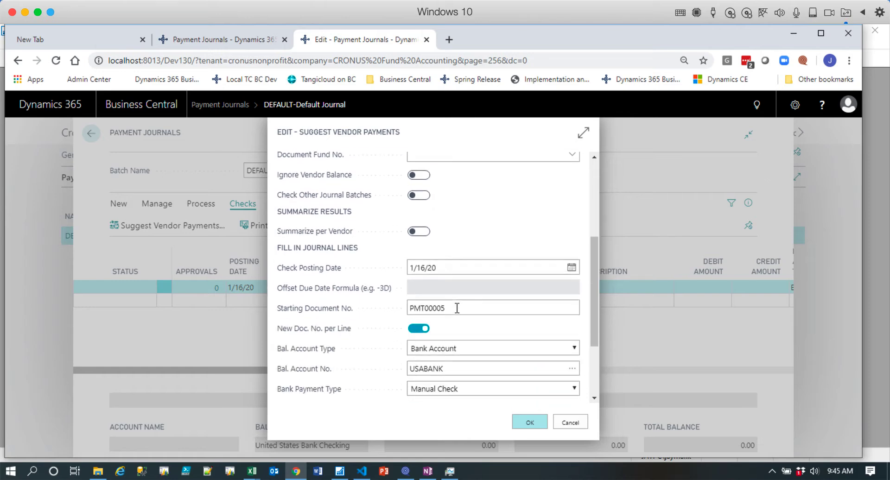
{"action": "left_click", "coordinate": [457, 307]}
{"action": "scroll", "coordinate": [457, 307], "scroll_direction": "down", "scroll_amount": 2}
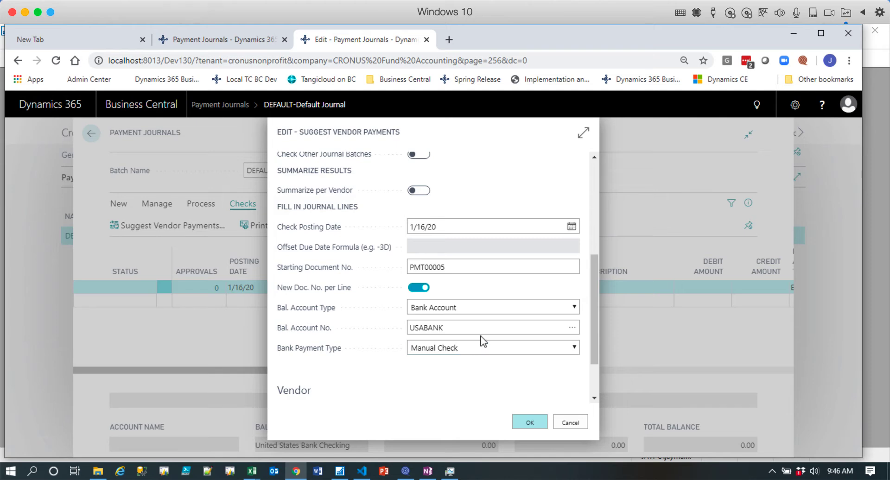
{"action": "scroll", "coordinate": [480, 342], "scroll_direction": "down", "scroll_amount": 2}
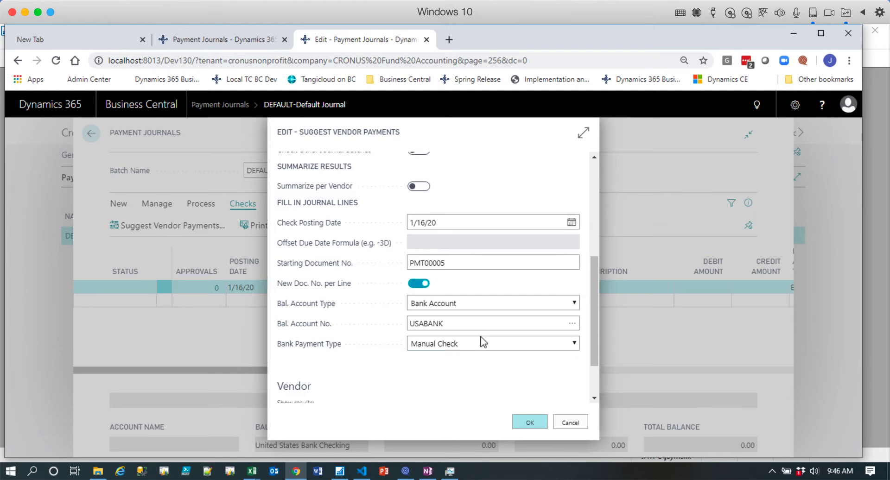
{"action": "left_click", "coordinate": [491, 359]}
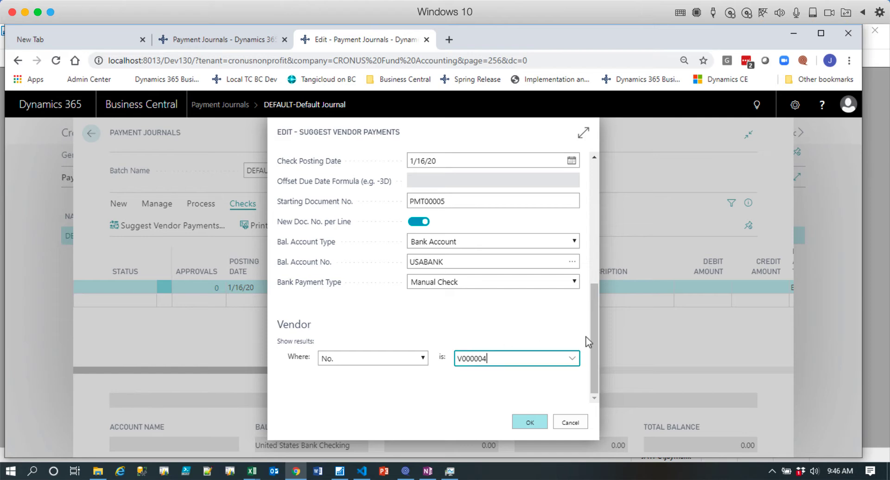
{"action": "mouse_move", "coordinate": [594, 295]}
{"action": "left_mouse_down"}
{"action": "mouse_move", "coordinate": [591, 191]}
{"action": "mouse_move", "coordinate": [594, 287]}
{"action": "left_mouse_up"}
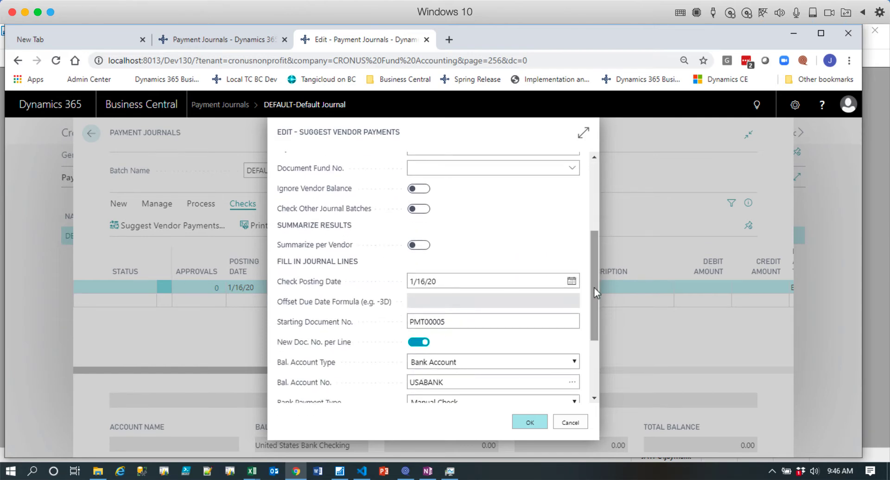
{"action": "left_click", "coordinate": [530, 423]}
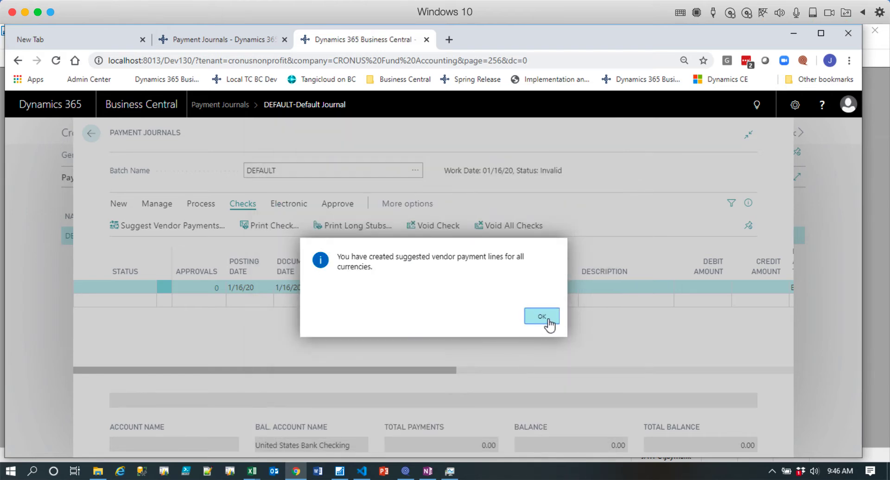
{"action": "left_click", "coordinate": [549, 323]}
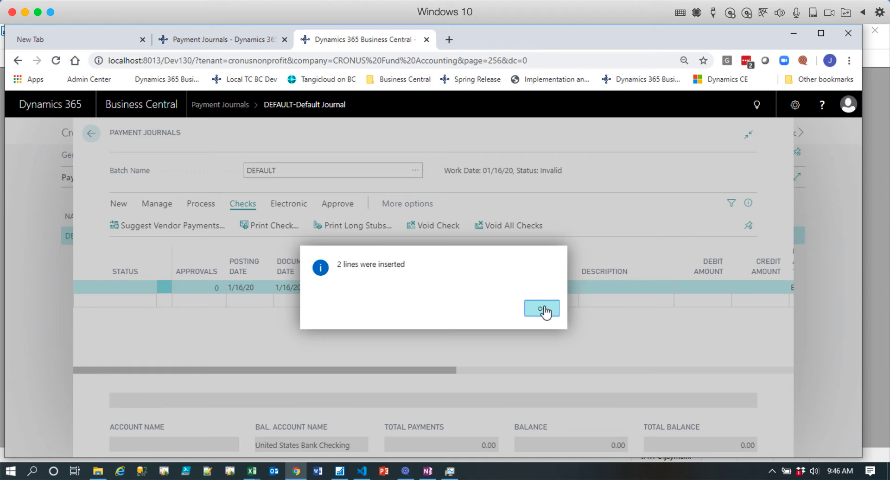
Delete the suggested payment line for 1,010.00 from the payment journal.
{"action": "left_click", "coordinate": [545, 311]}
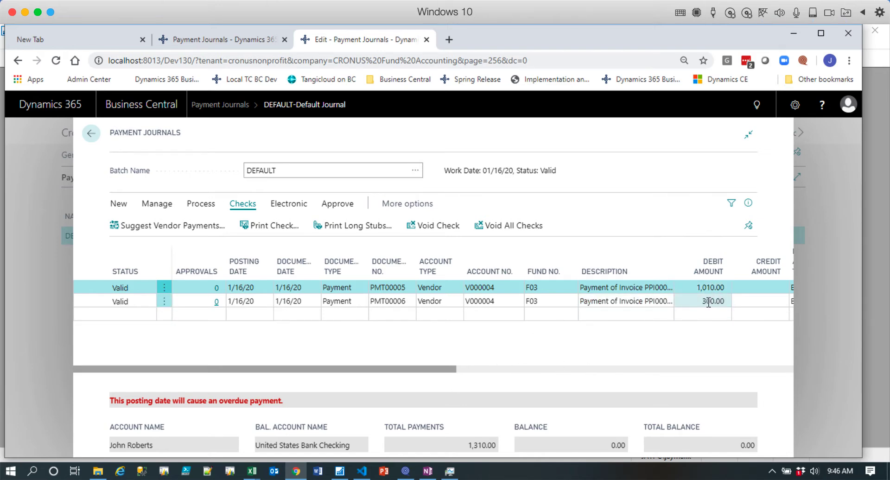
{"action": "key", "text": "ctrl+a"}
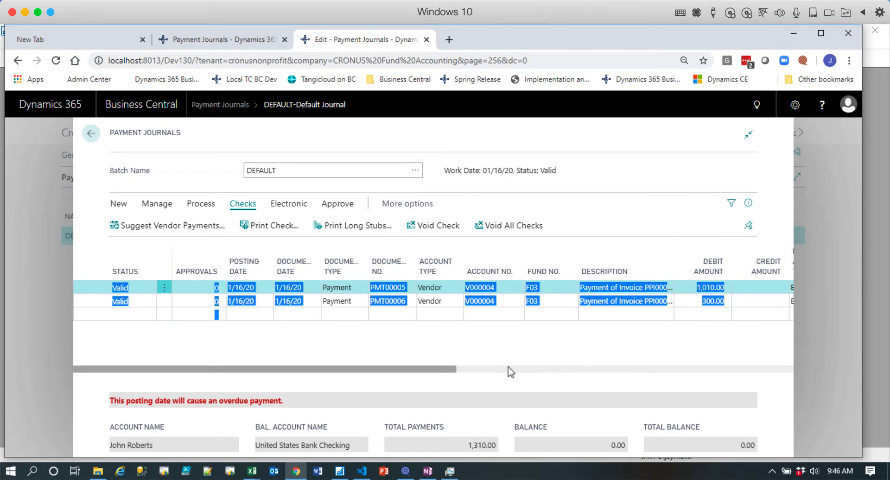
{"action": "left_click", "coordinate": [561, 140]}
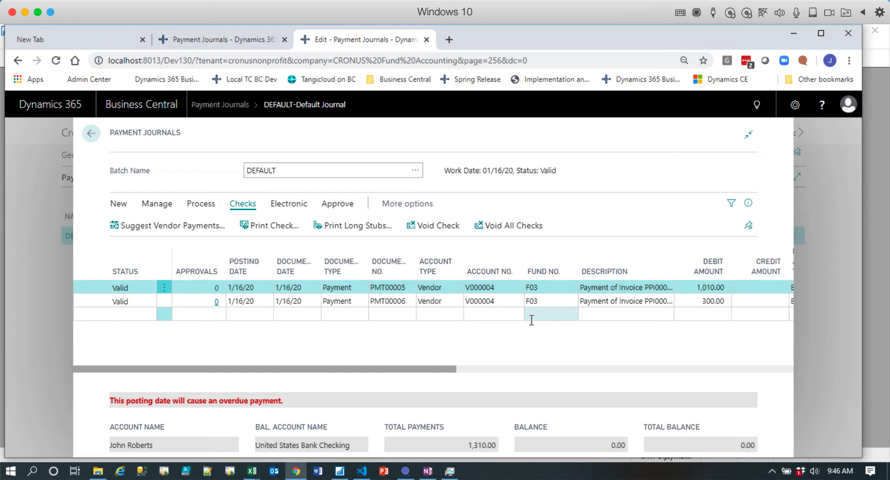
{"action": "left_click", "coordinate": [164, 288]}
{"action": "left_click", "coordinate": [149, 326]}
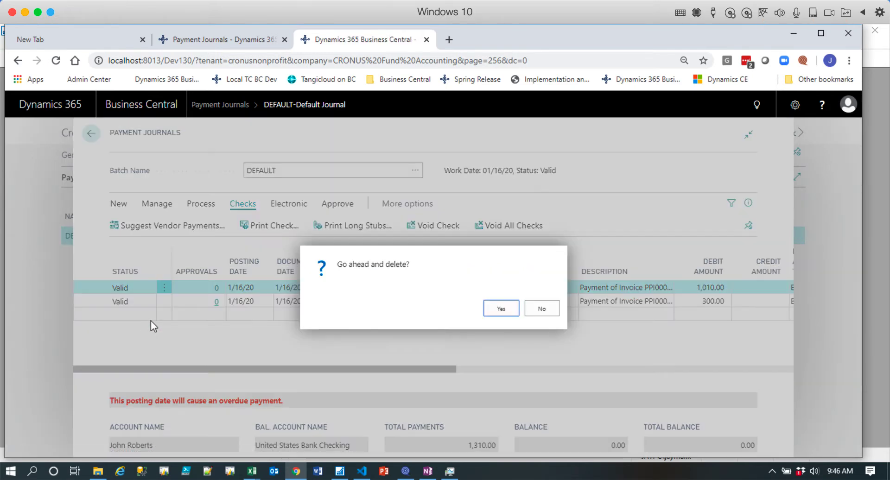
{"action": "left_click", "coordinate": [505, 310]}
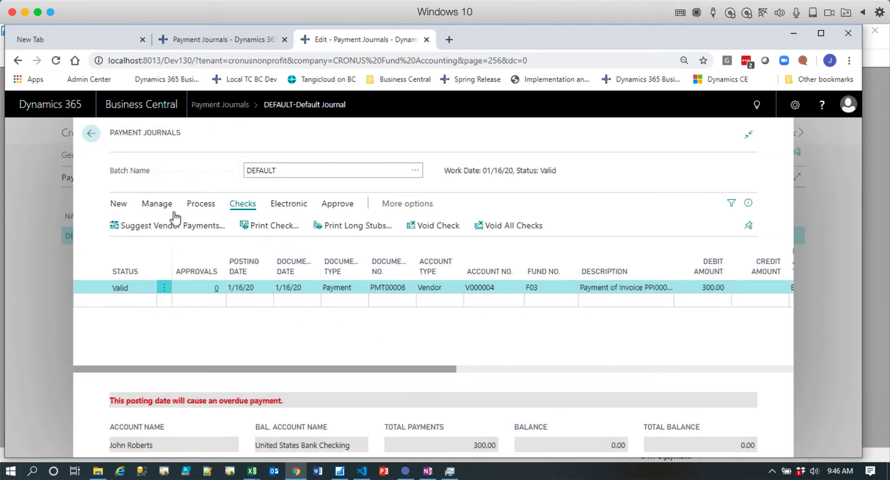
Preview the posting of the remaining payment, examine its G/L entries, and return to the journal.
{"action": "left_click", "coordinate": [198, 204]}
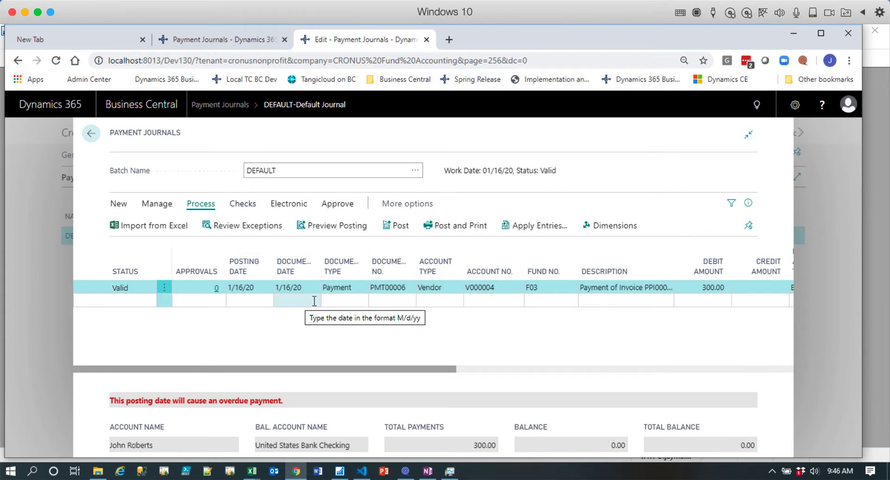
{"action": "left_click", "coordinate": [399, 297]}
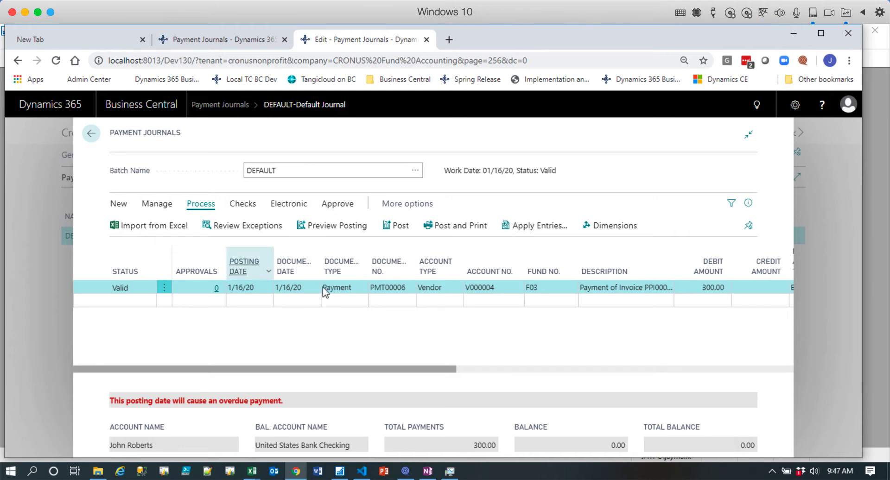
{"action": "left_click", "coordinate": [359, 297]}
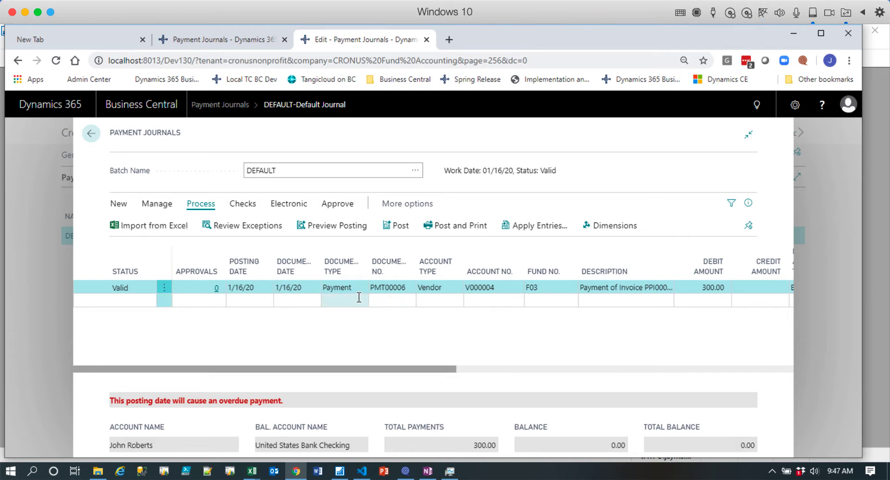
{"action": "left_click", "coordinate": [337, 226]}
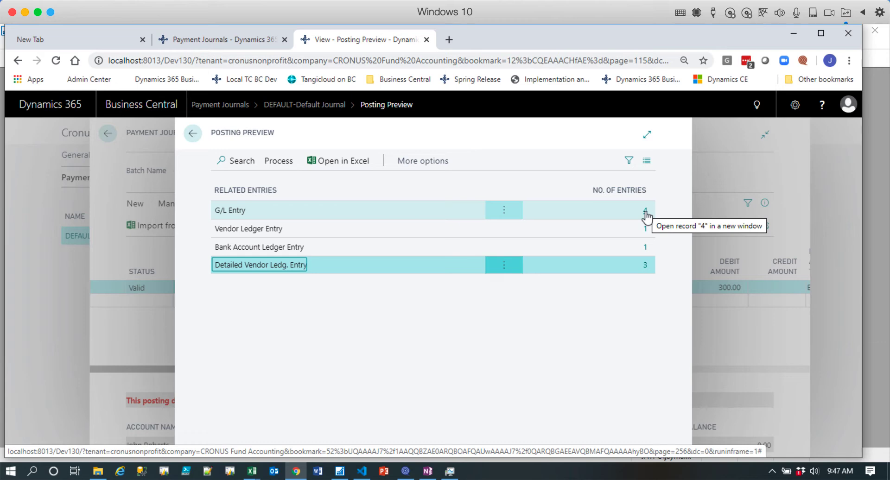
{"action": "left_click", "coordinate": [646, 212]}
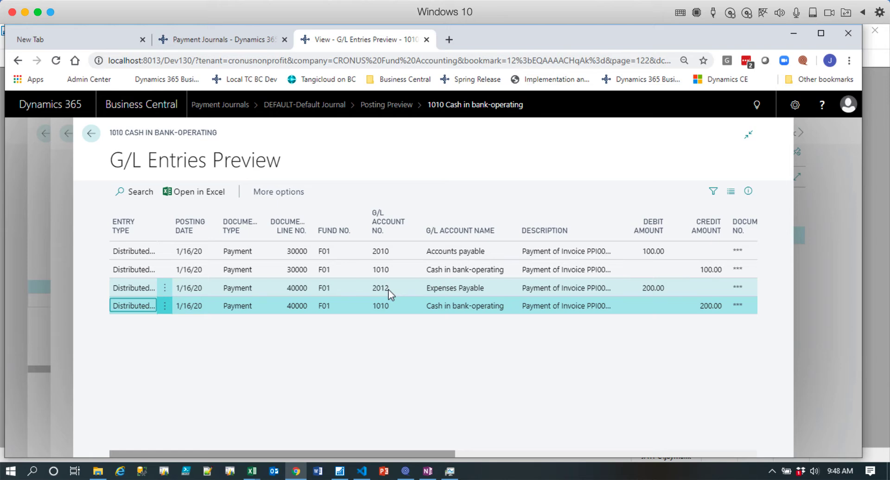
{"action": "left_click", "coordinate": [91, 133]}
{"action": "left_click", "coordinate": [191, 134]}
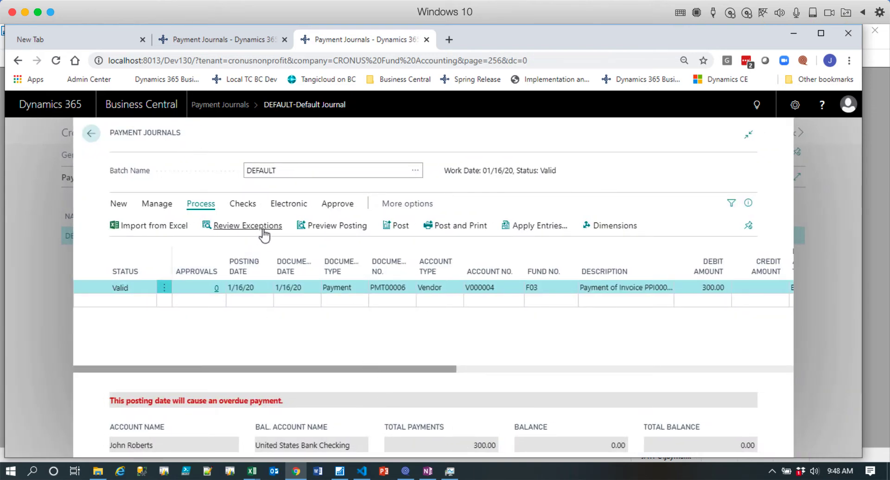
Examine the bank payment type choices in the Suggest Vendor Payments options and cancel without suggesting payments.
{"action": "left_click", "coordinate": [241, 204]}
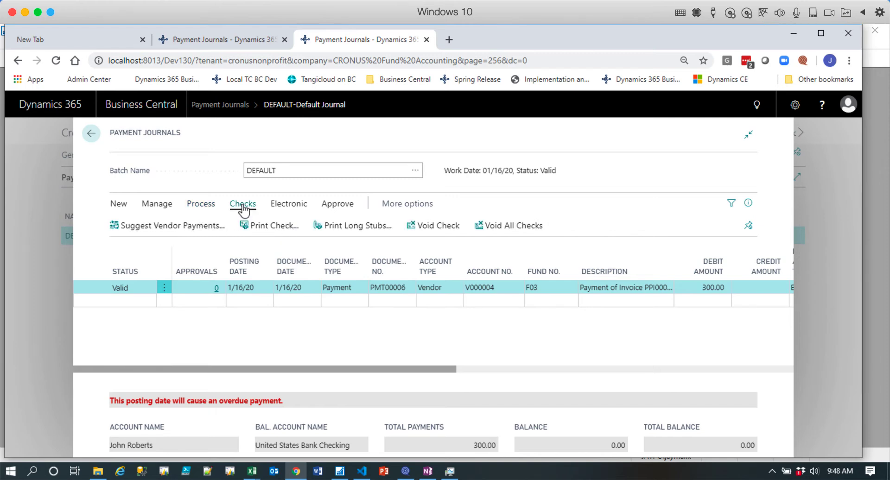
{"action": "left_click", "coordinate": [200, 226]}
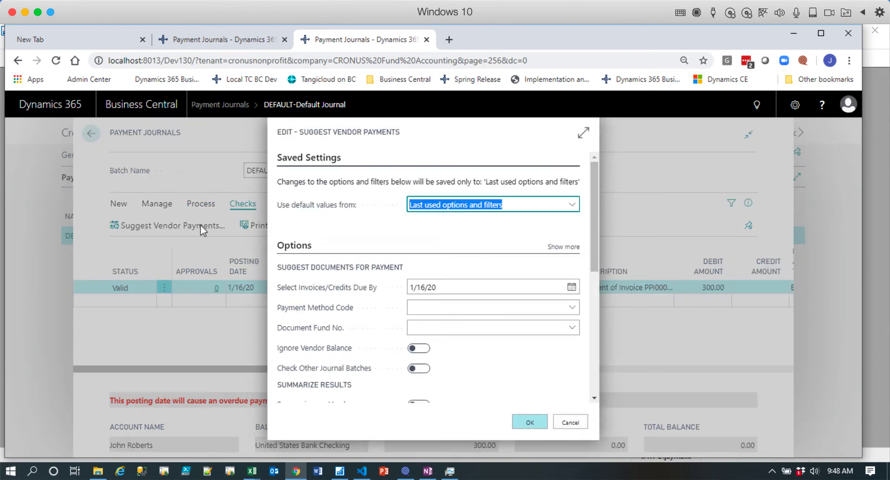
{"action": "left_click_drag", "start_coordinate": [595, 256], "coordinate": [589, 360]}
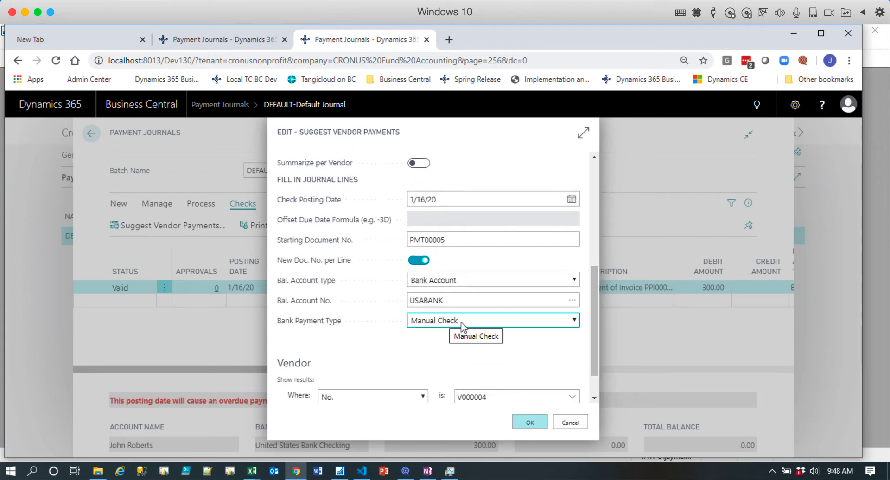
{"action": "left_click", "coordinate": [575, 320]}
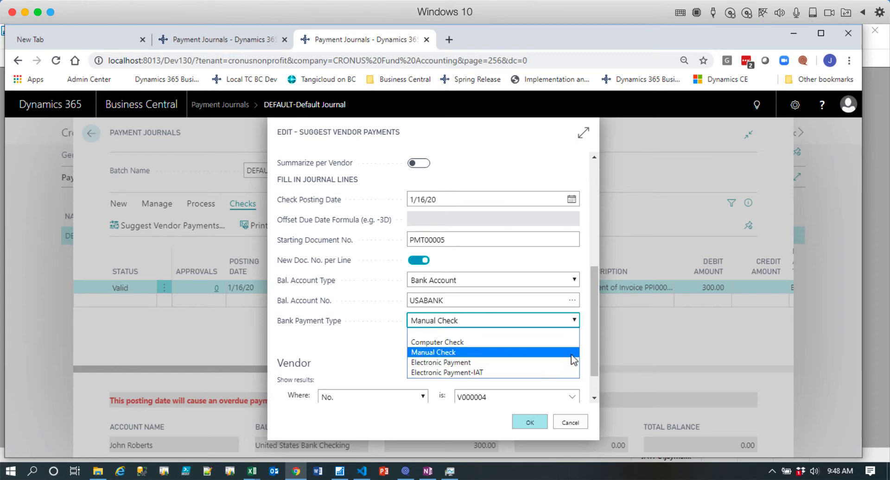
{"action": "left_click", "coordinate": [579, 424]}
{"action": "left_click", "coordinate": [578, 423]}
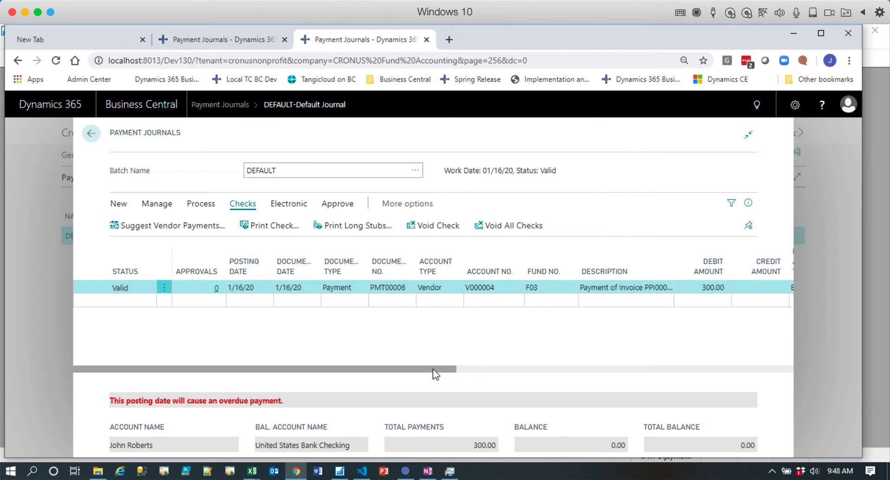
Set the payment line's bank payment type to Computer Check and view its payment statuses.
{"action": "left_click_drag", "start_coordinate": [433, 369], "coordinate": [627, 379]}
{"action": "left_click", "coordinate": [639, 290]}
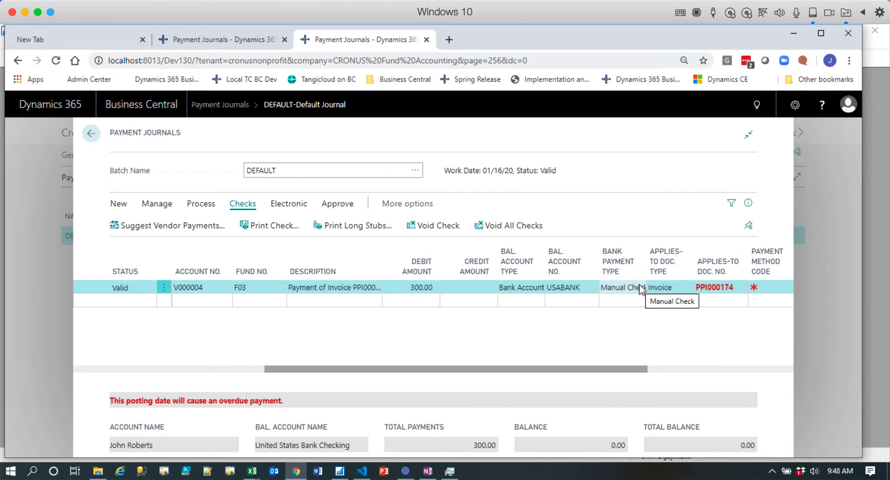
{"action": "left_click", "coordinate": [641, 287]}
{"action": "left_click", "coordinate": [642, 309]}
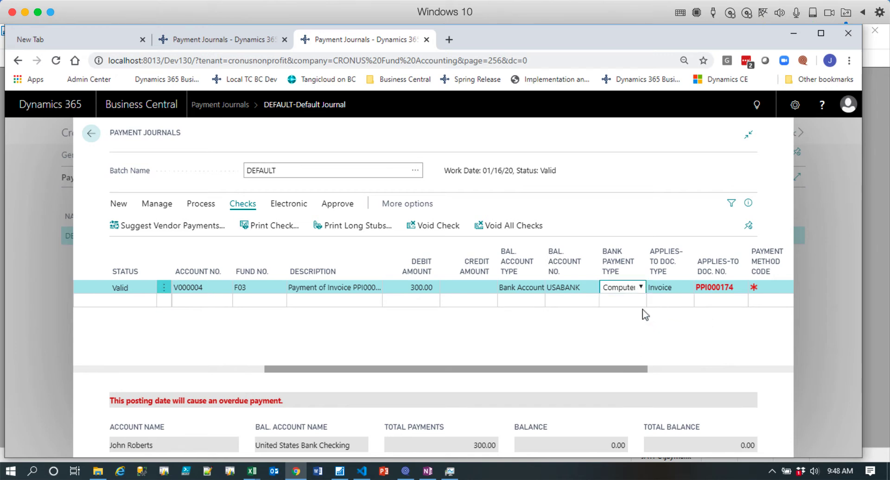
{"action": "key", "text": "Tab"}
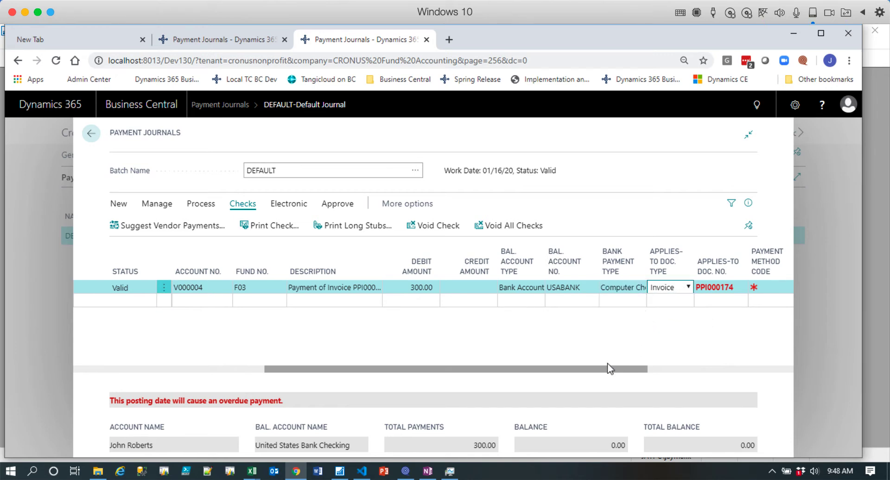
{"action": "left_click", "coordinate": [748, 205]}
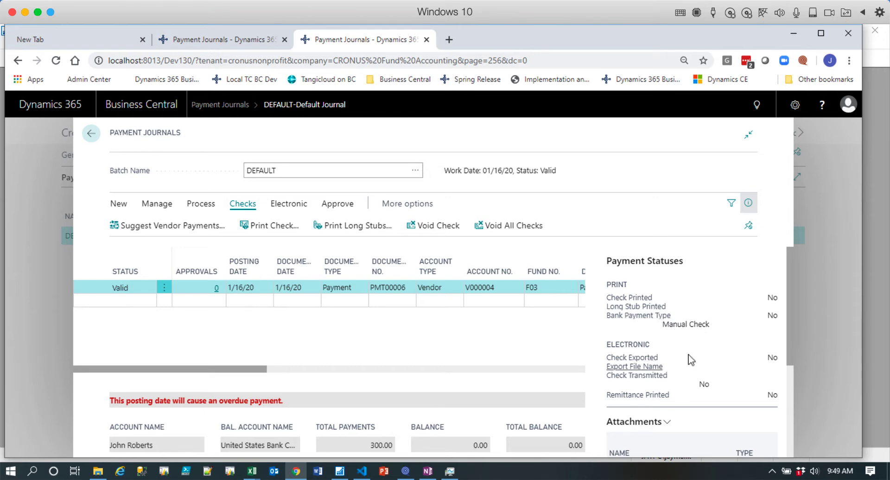
{"action": "left_click", "coordinate": [748, 204]}
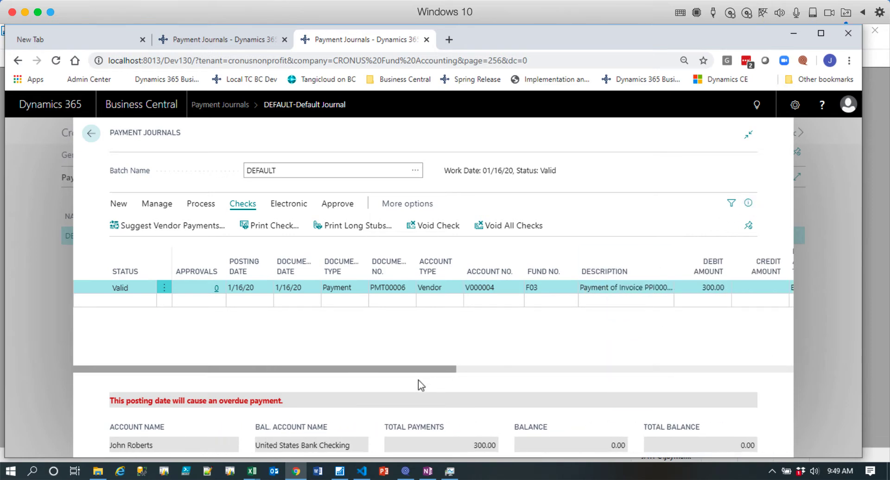
Print the check from USABANK to a PDF document.
{"action": "left_click", "coordinate": [267, 229]}
{"action": "left_click", "coordinate": [264, 227]}
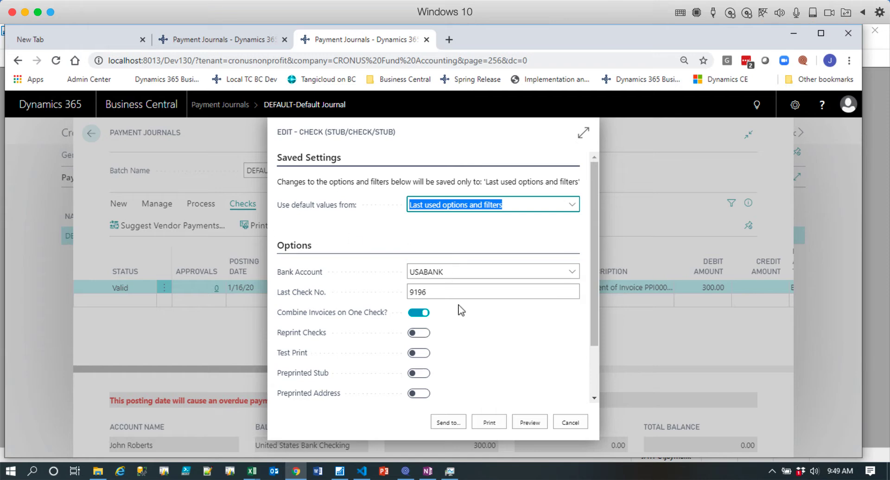
{"action": "left_click", "coordinate": [432, 291]}
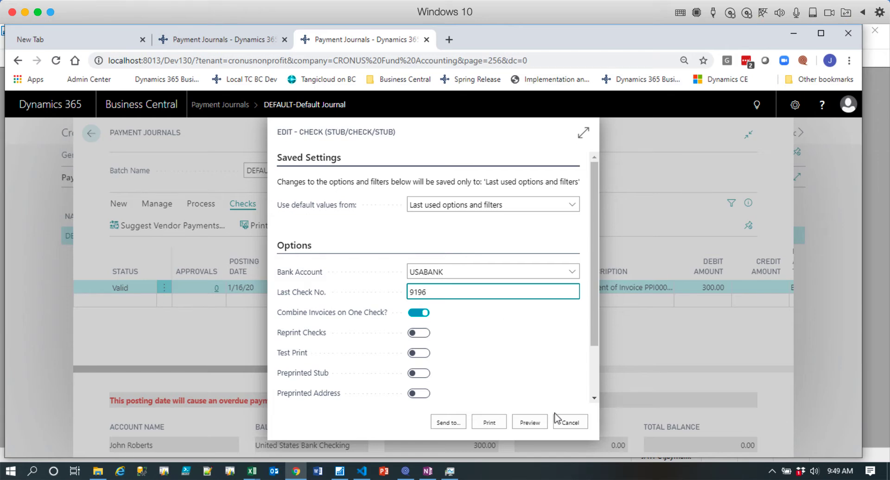
{"action": "left_click", "coordinate": [455, 423]}
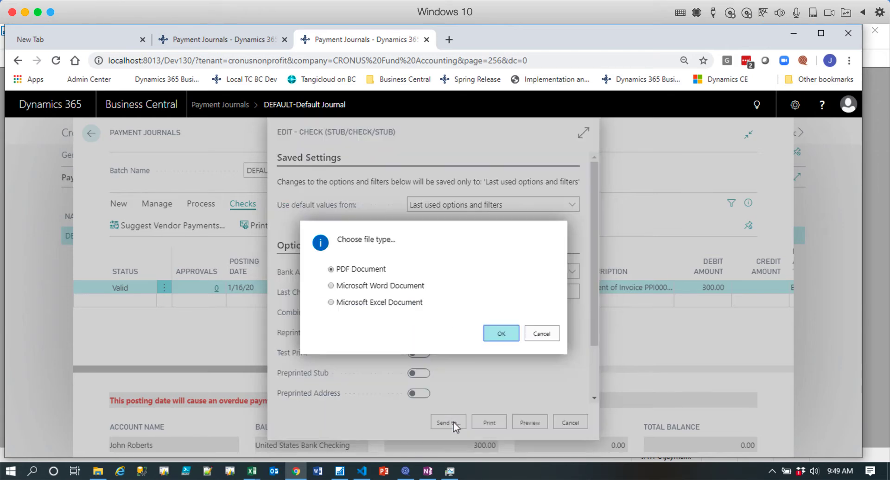
{"action": "left_click", "coordinate": [505, 333]}
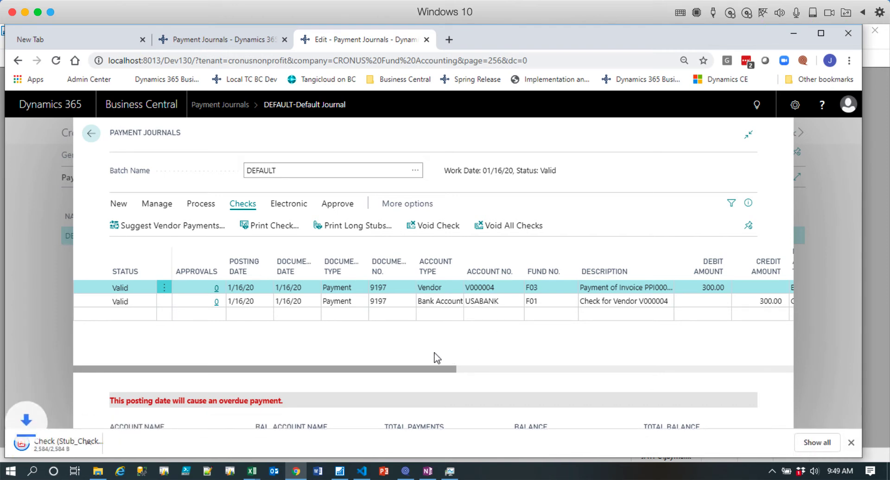
Open the downloaded check PDF, examine its stubs and check section, and close it.
{"action": "left_click", "coordinate": [24, 441]}
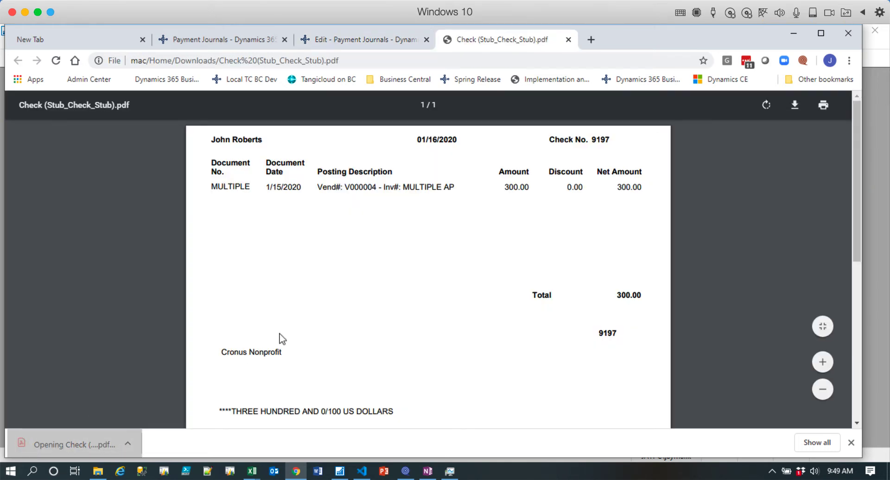
{"action": "scroll", "coordinate": [394, 281], "scroll_direction": "down", "scroll_amount": 4}
{"action": "scroll", "coordinate": [395, 282], "scroll_direction": "down", "scroll_amount": 4}
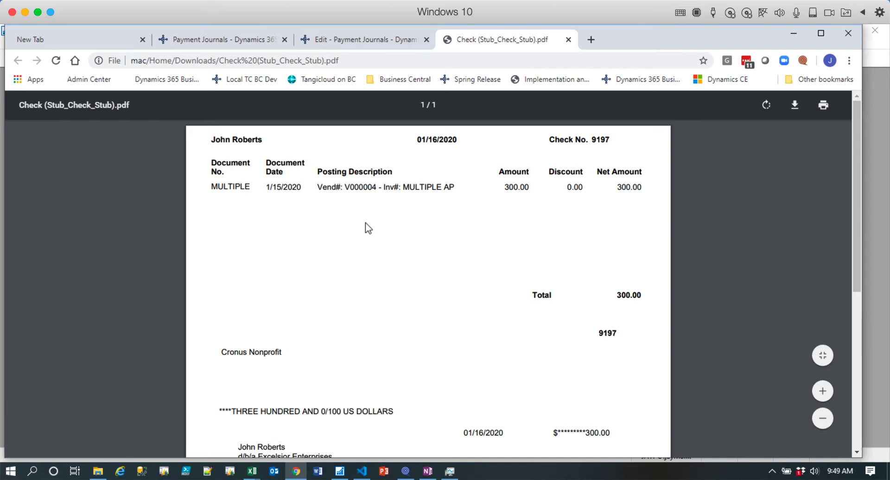
{"action": "scroll", "coordinate": [366, 227], "scroll_direction": "down", "scroll_amount": 6}
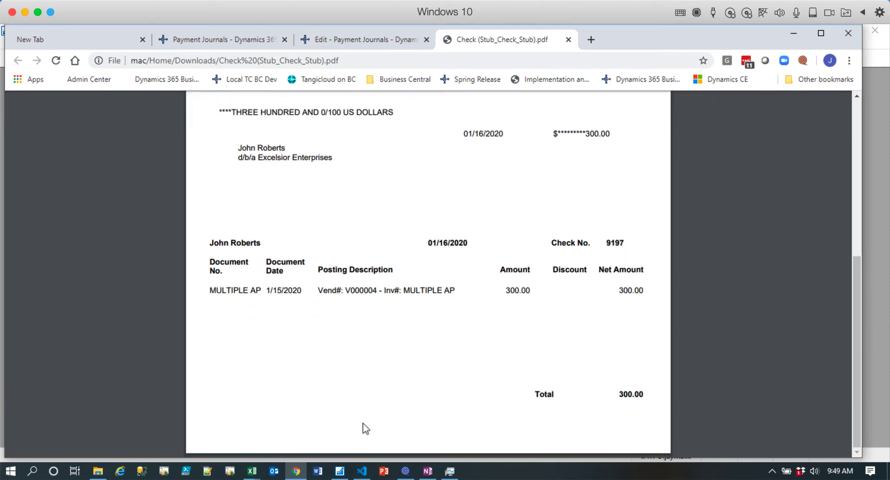
{"action": "scroll", "coordinate": [370, 253], "scroll_direction": "up", "scroll_amount": 6}
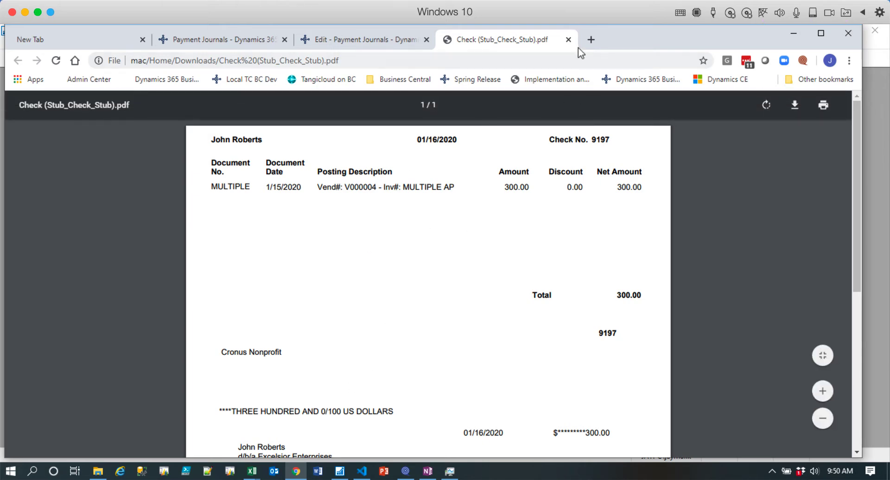
{"action": "left_click", "coordinate": [568, 39]}
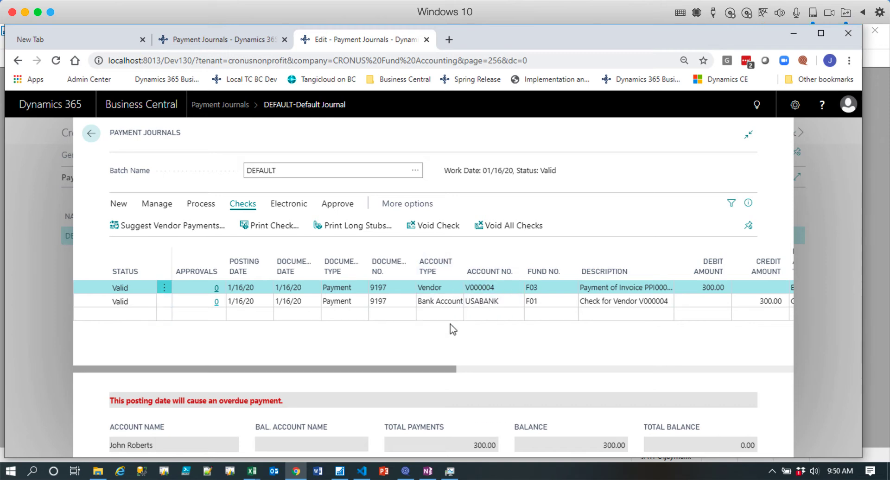
Try to void the printed check from the vendor payment line.
{"action": "left_click", "coordinate": [208, 207]}
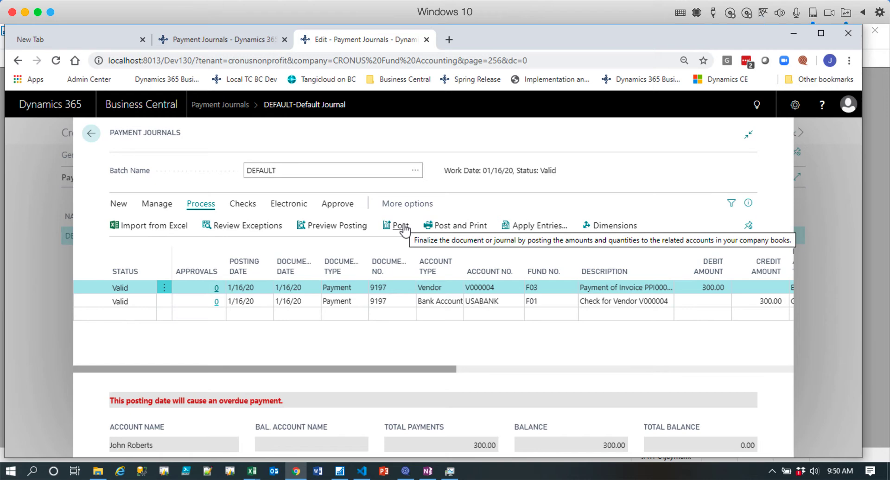
{"action": "left_click", "coordinate": [241, 208]}
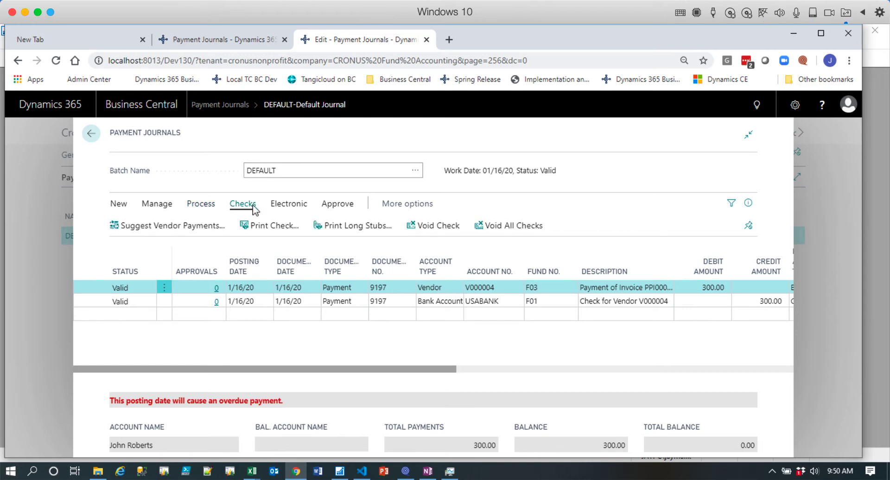
{"action": "left_click", "coordinate": [438, 227]}
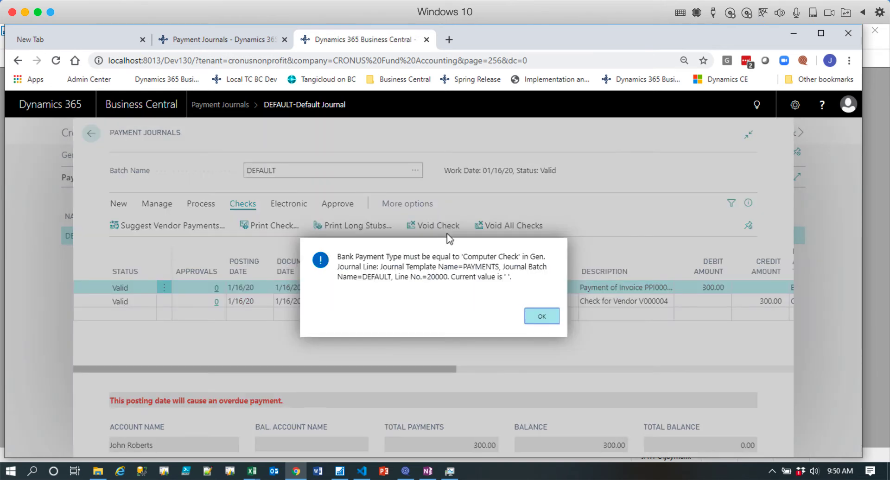
{"action": "left_click", "coordinate": [544, 317]}
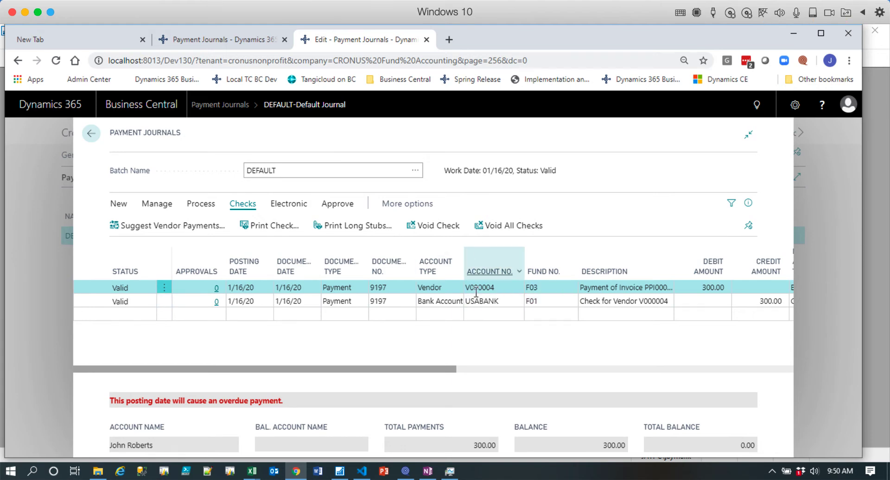
Void the printed check from the bank account line of the payment journal and confirm the voiding.
{"action": "left_click", "coordinate": [549, 303]}
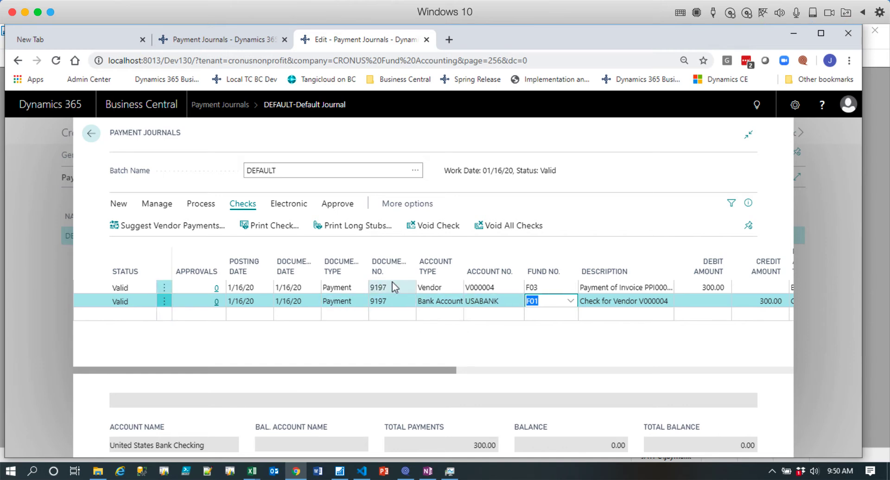
{"action": "left_click", "coordinate": [434, 226]}
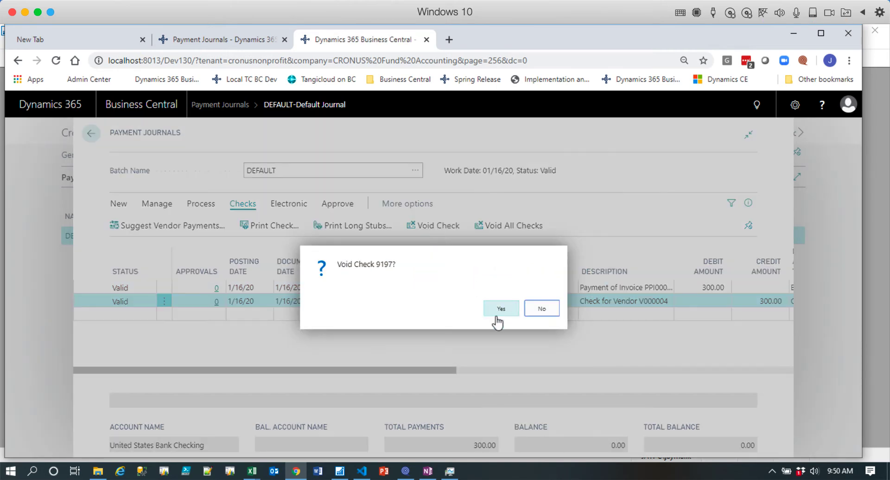
{"action": "left_click", "coordinate": [501, 309]}
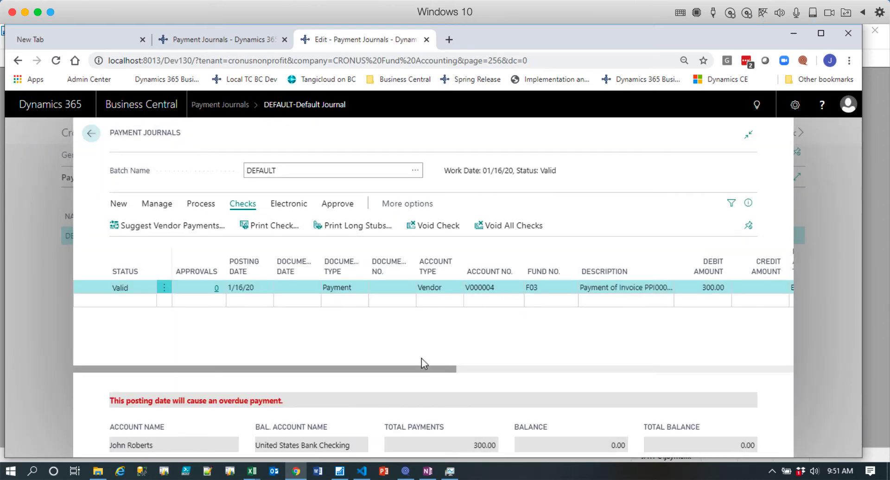
Set the vendor payment line's bank payment type to Electronic Payment.
{"action": "left_click_drag", "start_coordinate": [432, 372], "coordinate": [654, 379]}
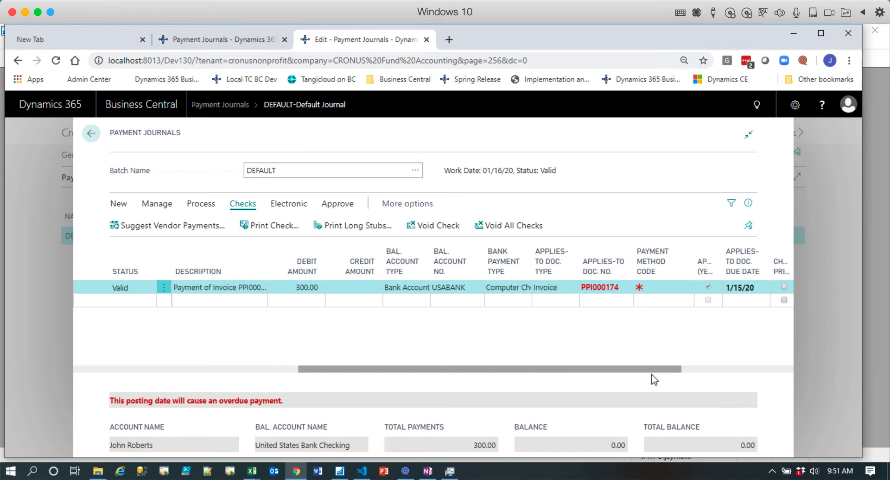
{"action": "left_click", "coordinate": [526, 288]}
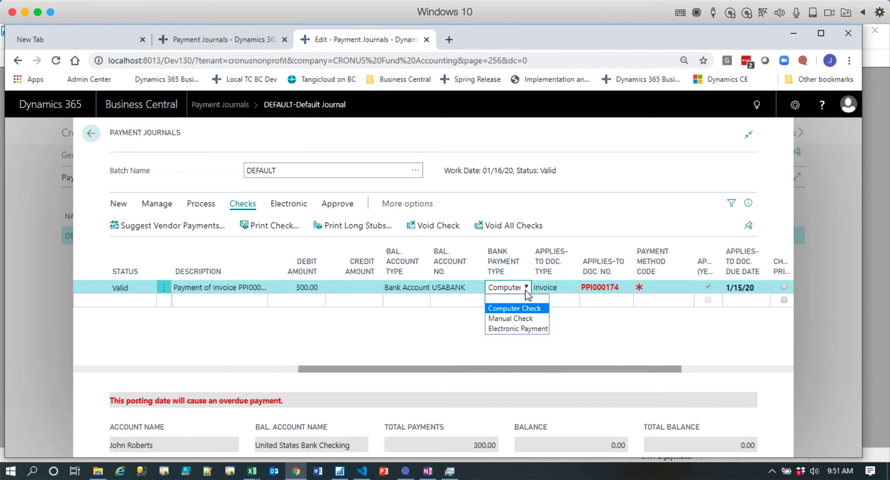
{"action": "left_click", "coordinate": [528, 329]}
{"action": "left_click_drag", "start_coordinate": [525, 372], "coordinate": [473, 371]}
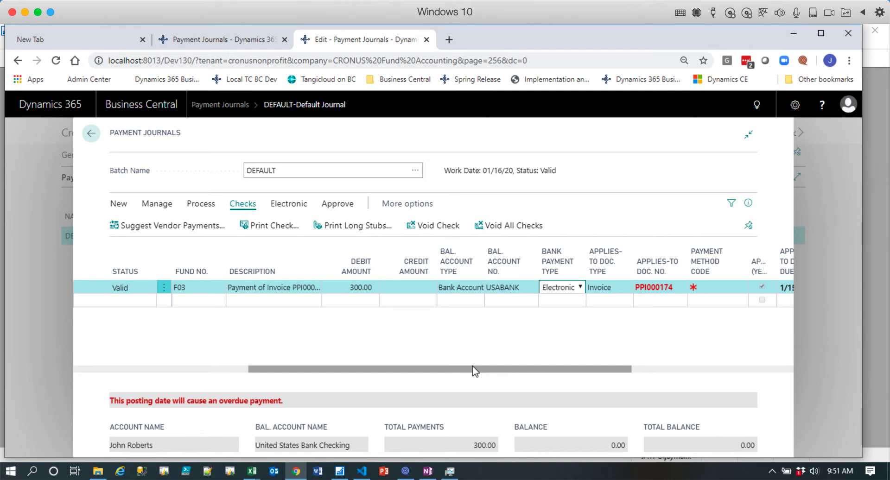
{"action": "left_click", "coordinate": [473, 367]}
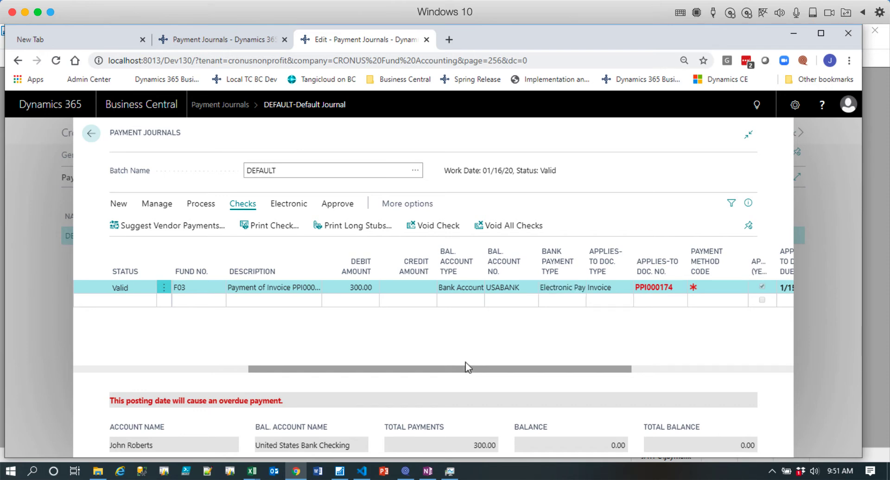
Try to export the electronic payment file for USABANK with a settle date of 1/16/20.
{"action": "left_click", "coordinate": [294, 208]}
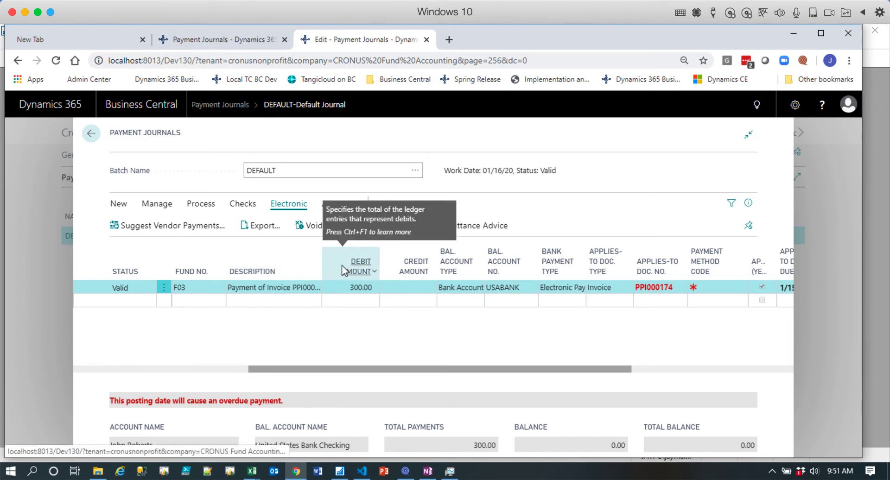
{"action": "left_click", "coordinate": [266, 227]}
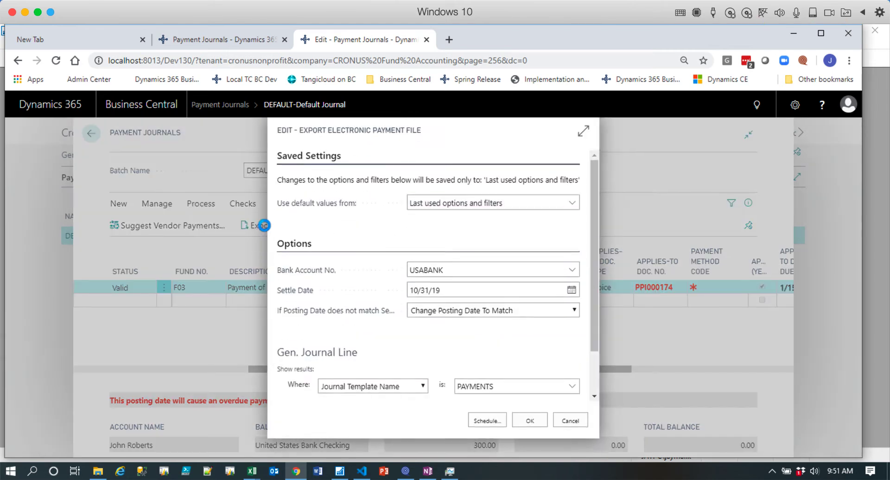
{"action": "left_click", "coordinate": [454, 295]}
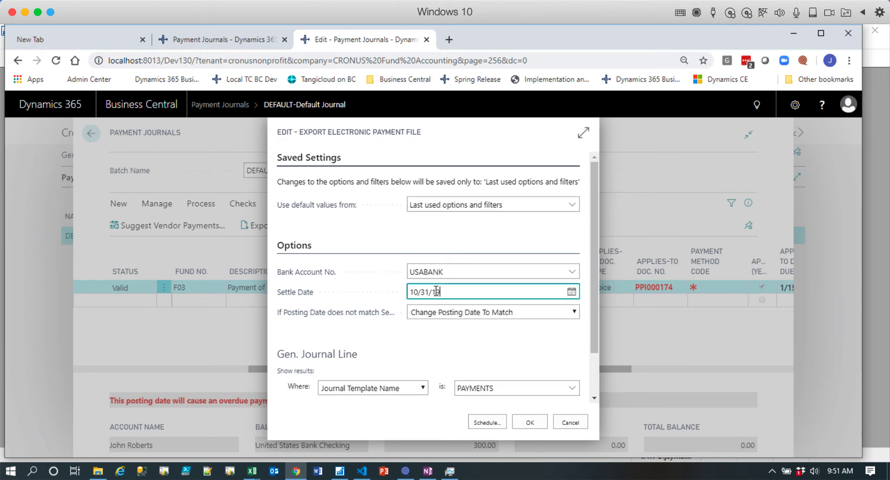
{"action": "type", "text": "t"}
{"action": "key", "text": "Tab"}
{"action": "scroll", "coordinate": [495, 334], "scroll_direction": "down", "scroll_amount": 2}
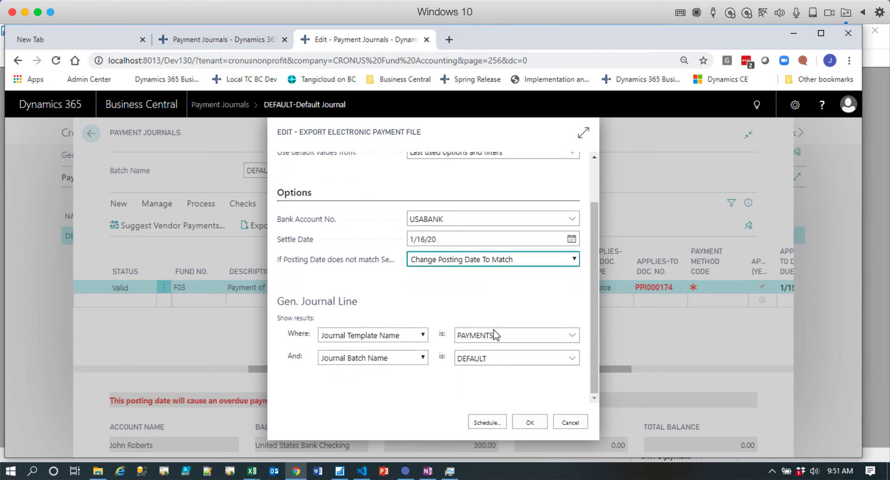
{"action": "left_click", "coordinate": [533, 424]}
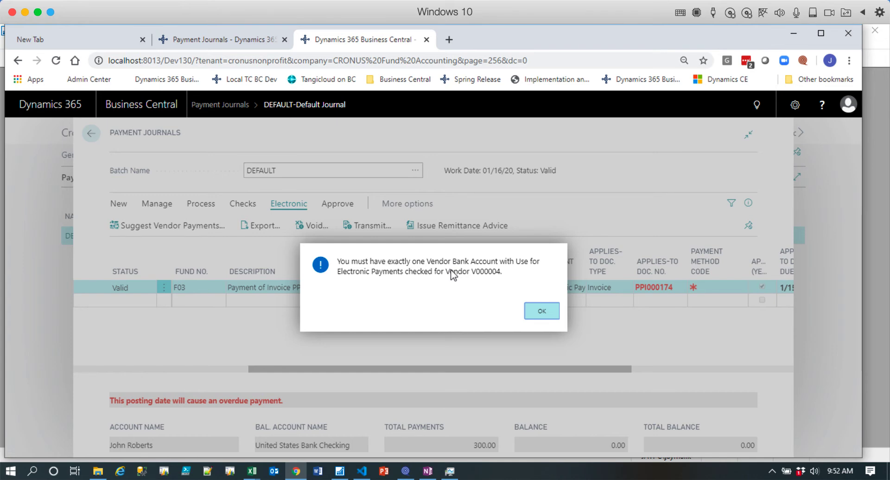
{"action": "left_click", "coordinate": [542, 314]}
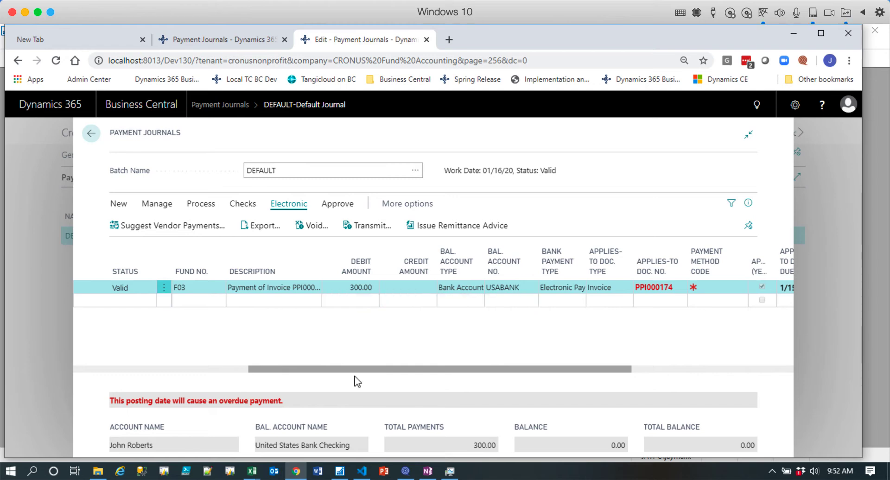
Look up the payment line's vendor in the full vendor list, view the vendor-related actions, and cancel the selection.
{"action": "left_click_drag", "start_coordinate": [482, 370], "coordinate": [315, 356]}
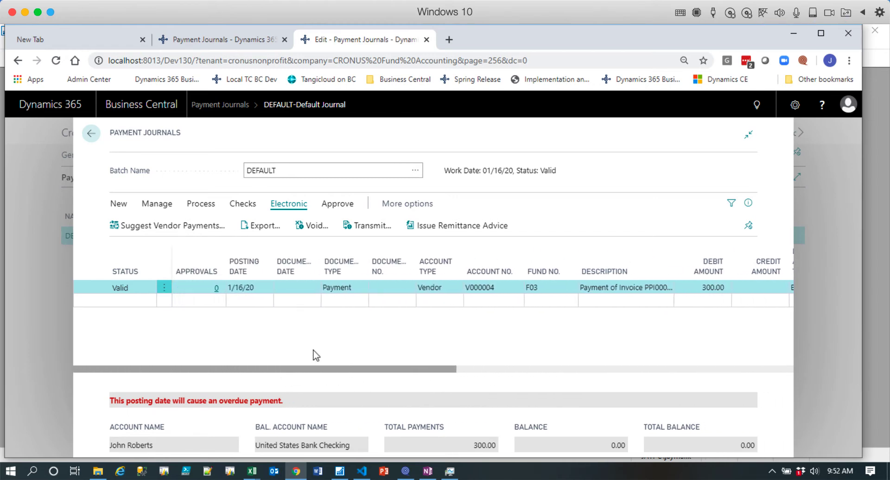
{"action": "left_click", "coordinate": [456, 291]}
{"action": "left_click", "coordinate": [515, 294]}
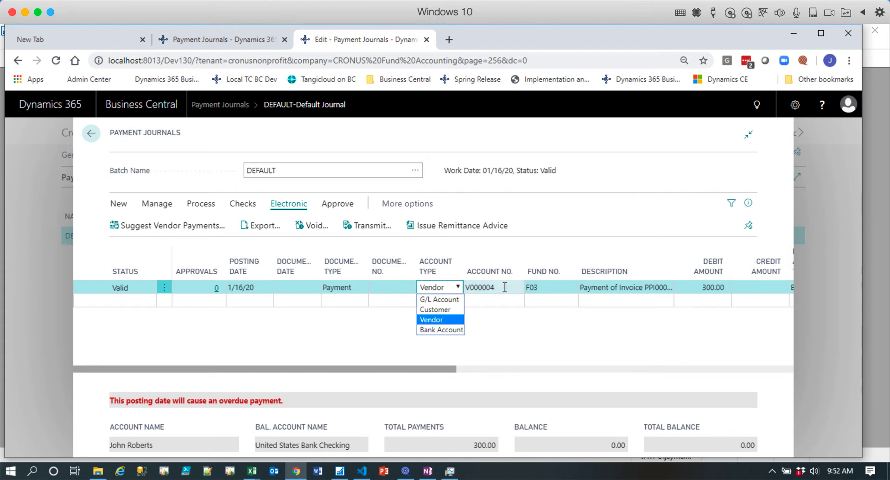
{"action": "left_click", "coordinate": [516, 291]}
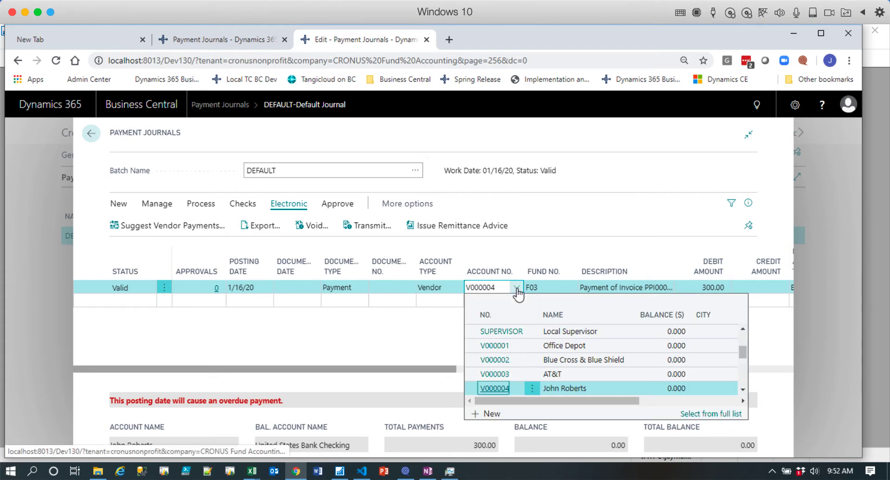
{"action": "left_click", "coordinate": [727, 419]}
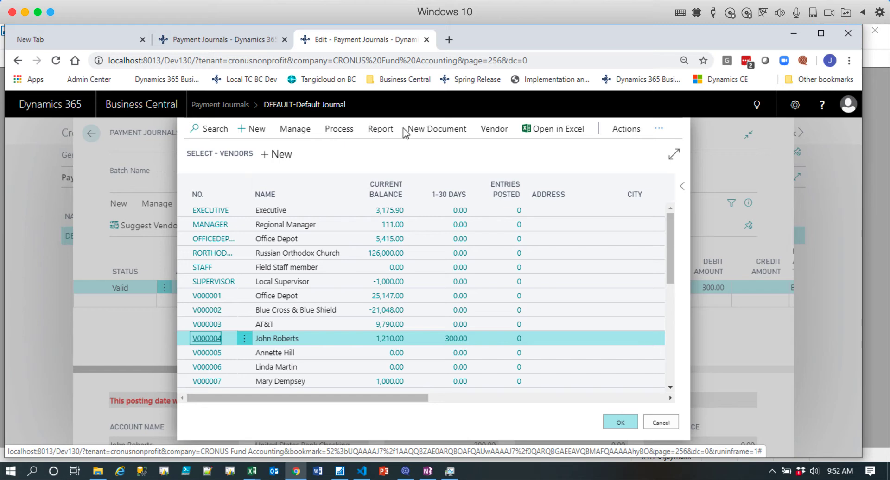
{"action": "left_click", "coordinate": [493, 131]}
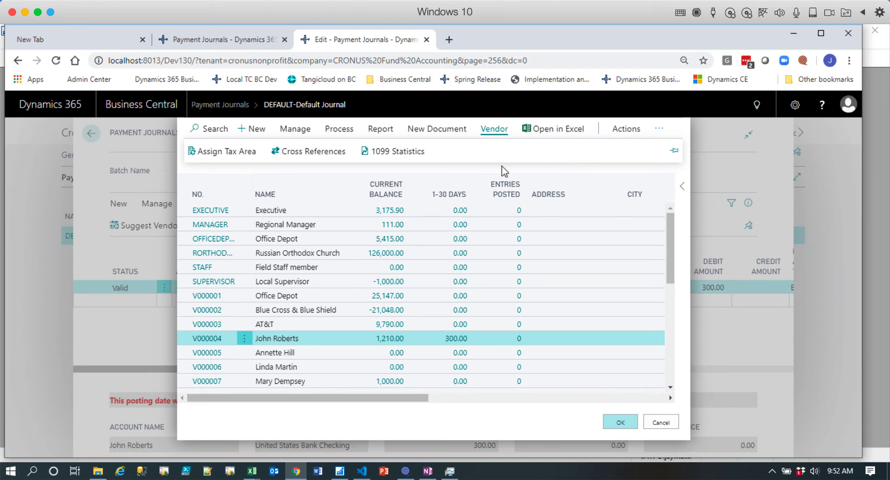
{"action": "left_click", "coordinate": [661, 422]}
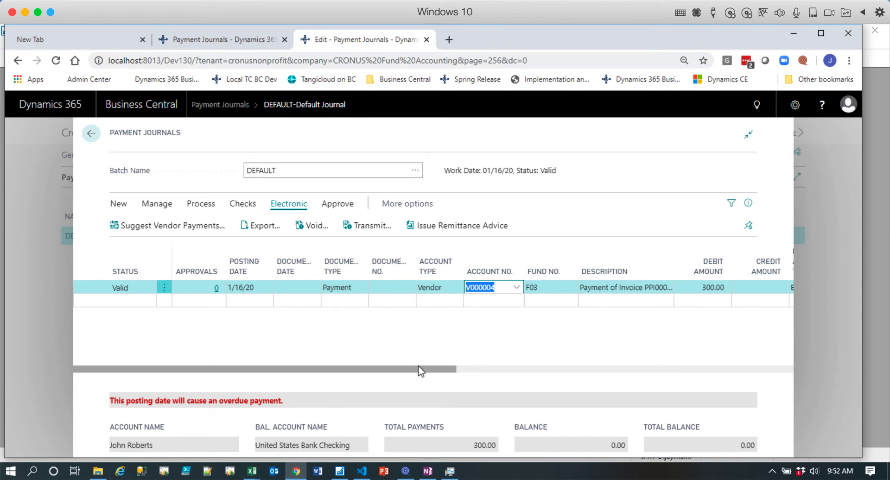
Set the vendor payment line's bank payment type back to Computer Check.
{"action": "left_click_drag", "start_coordinate": [419, 370], "coordinate": [628, 372]}
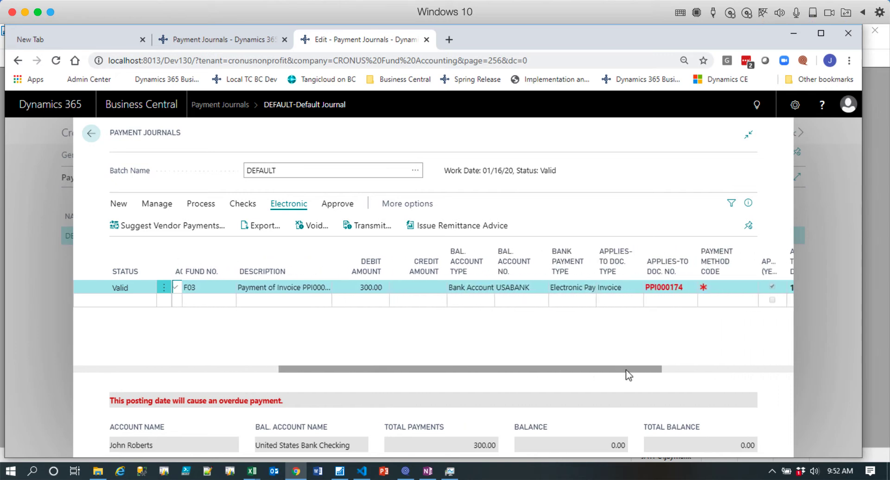
{"action": "left_click", "coordinate": [572, 290]}
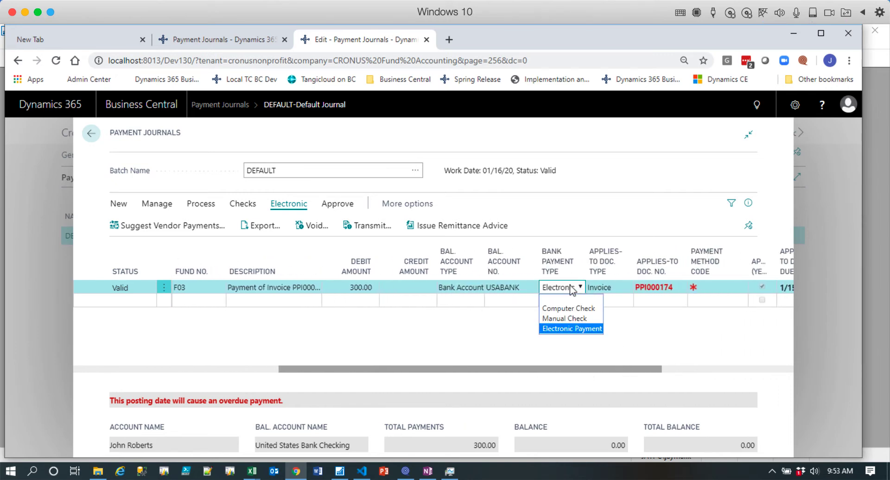
{"action": "left_click", "coordinate": [583, 309]}
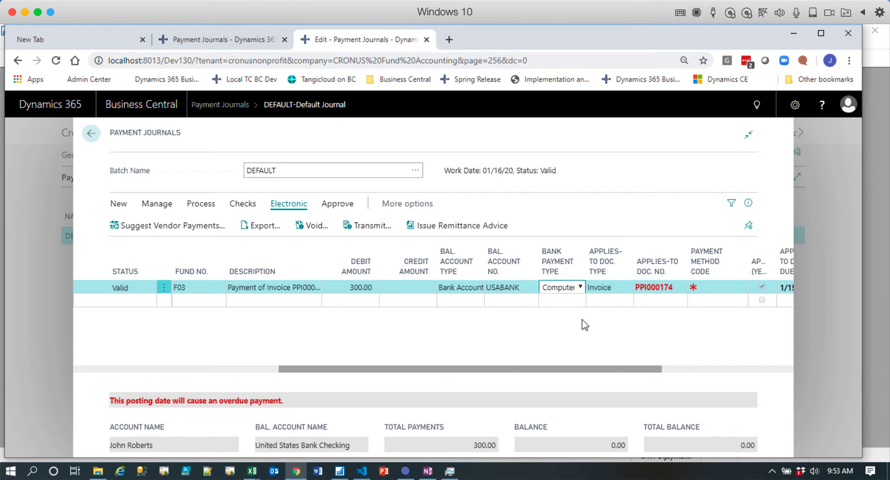
{"action": "key", "text": "Tab"}
Print a new check from USABANK as a PDF document, and open and close the downloaded file.
{"action": "left_click_drag", "start_coordinate": [570, 369], "coordinate": [365, 369]}
{"action": "left_click", "coordinate": [242, 205]}
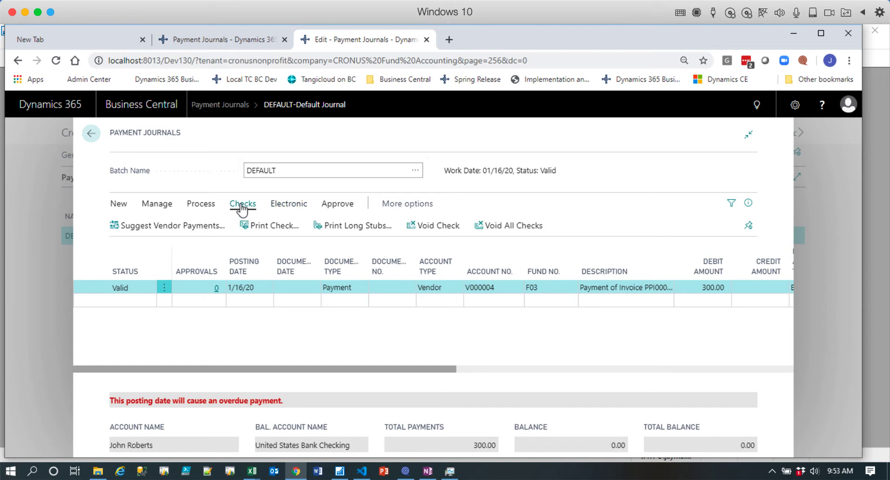
{"action": "left_click", "coordinate": [275, 226]}
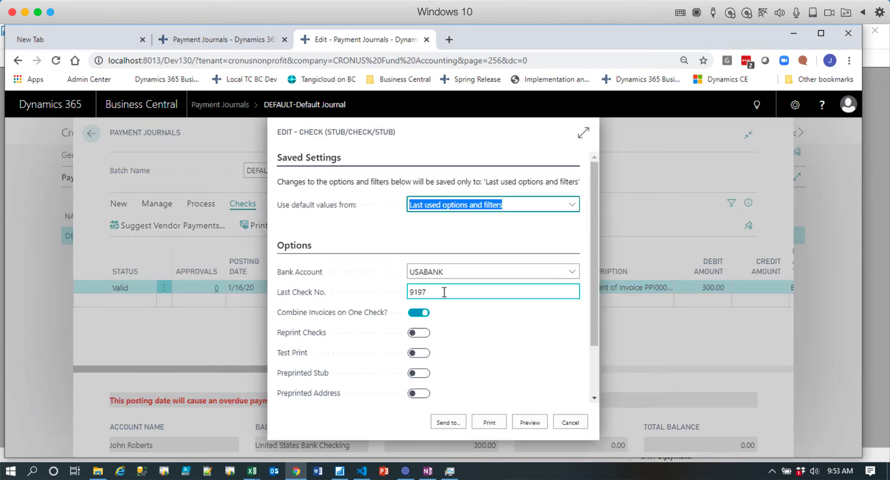
{"action": "left_click", "coordinate": [405, 295]}
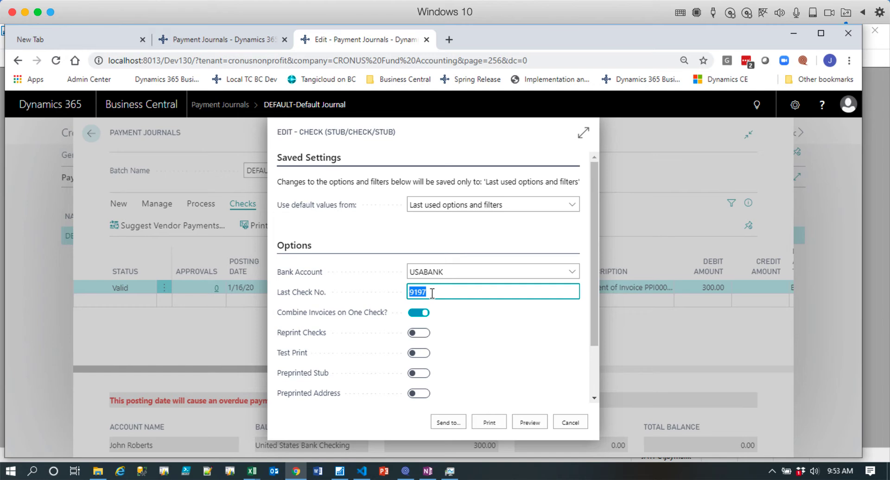
{"action": "left_click", "coordinate": [451, 422]}
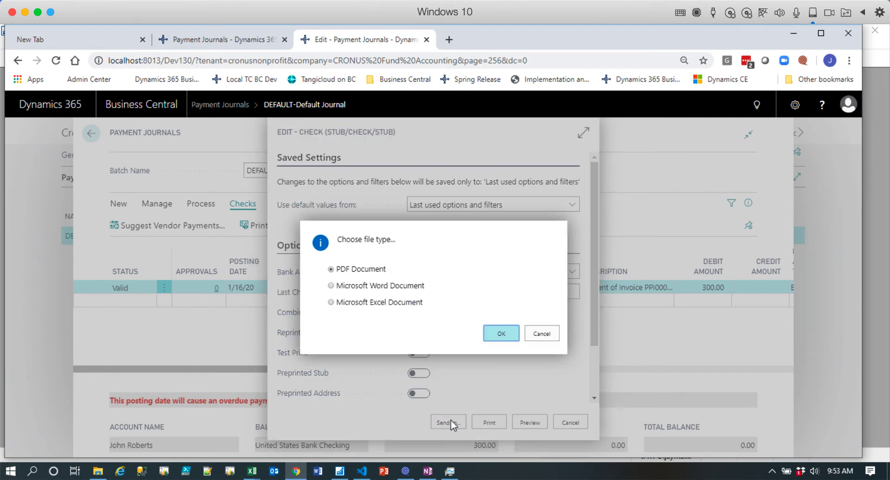
{"action": "left_click", "coordinate": [504, 337]}
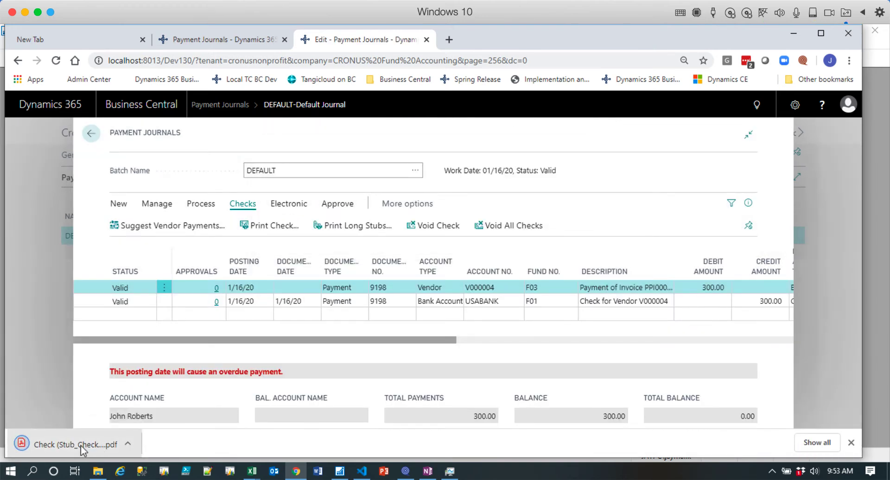
{"action": "left_click", "coordinate": [84, 446]}
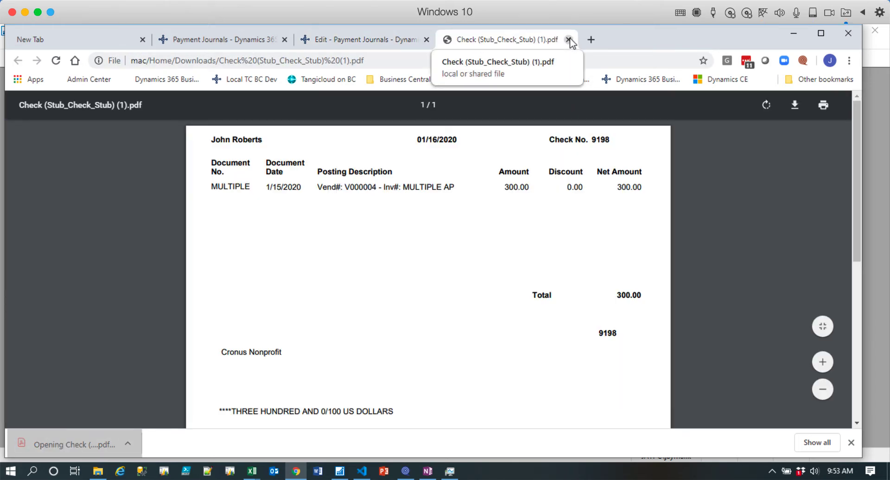
{"action": "left_click", "coordinate": [569, 40]}
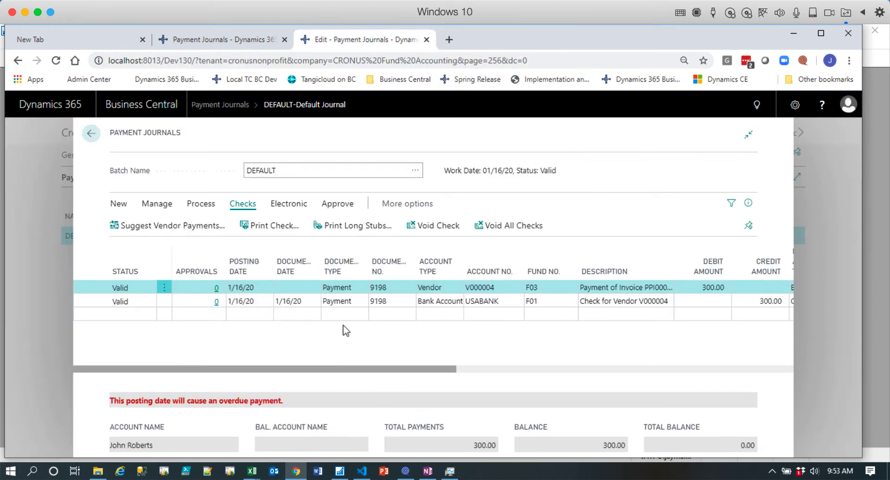
Post the payment journal lines and confirm the posting.
{"action": "left_click", "coordinate": [204, 208]}
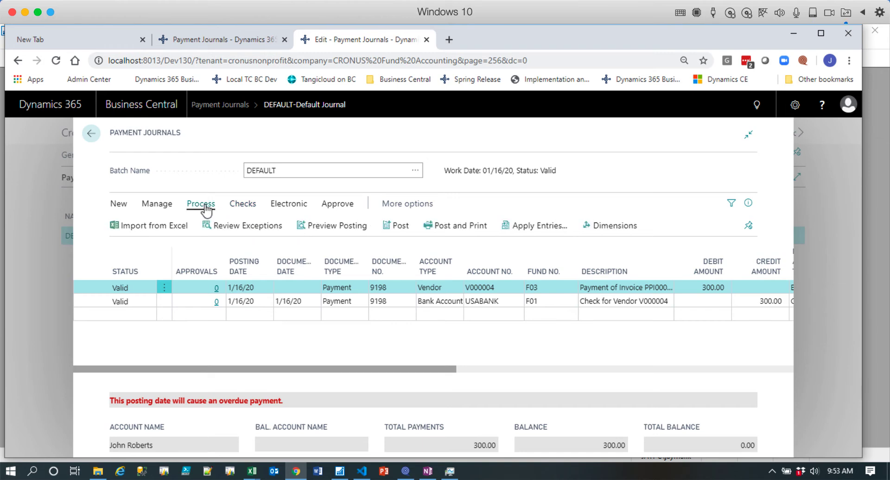
{"action": "left_click", "coordinate": [399, 228]}
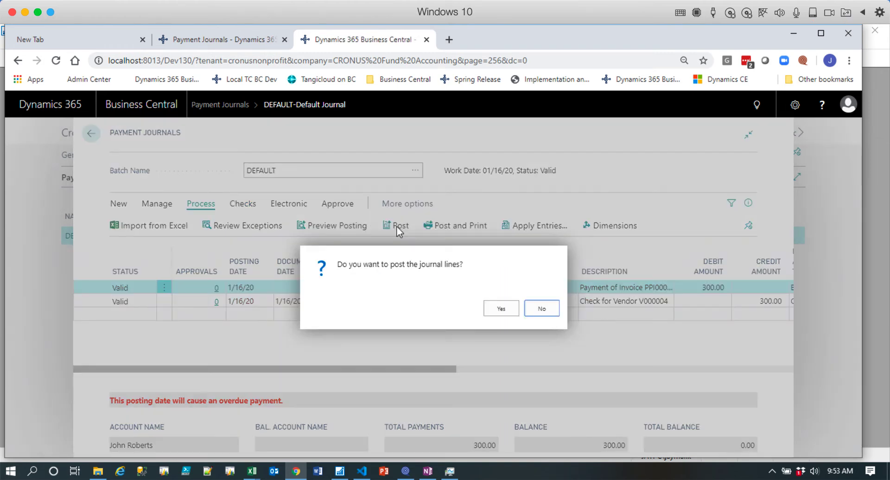
{"action": "left_click", "coordinate": [500, 309]}
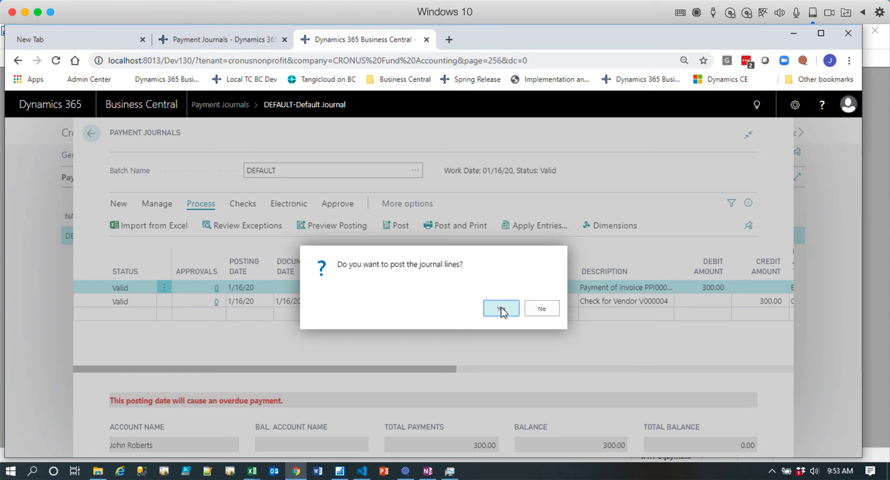
{"action": "left_click", "coordinate": [554, 310]}
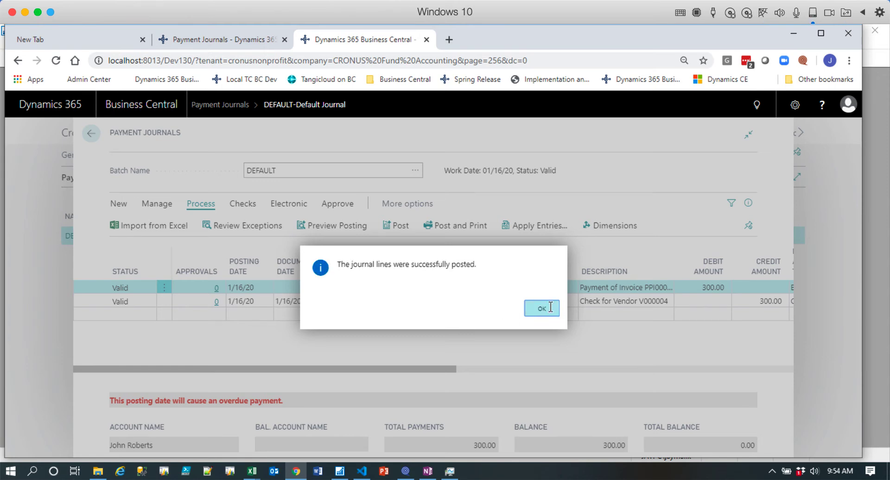
Leave the payment journal and open the G/L Registers list from the ledgers.
{"action": "left_click", "coordinate": [92, 135]}
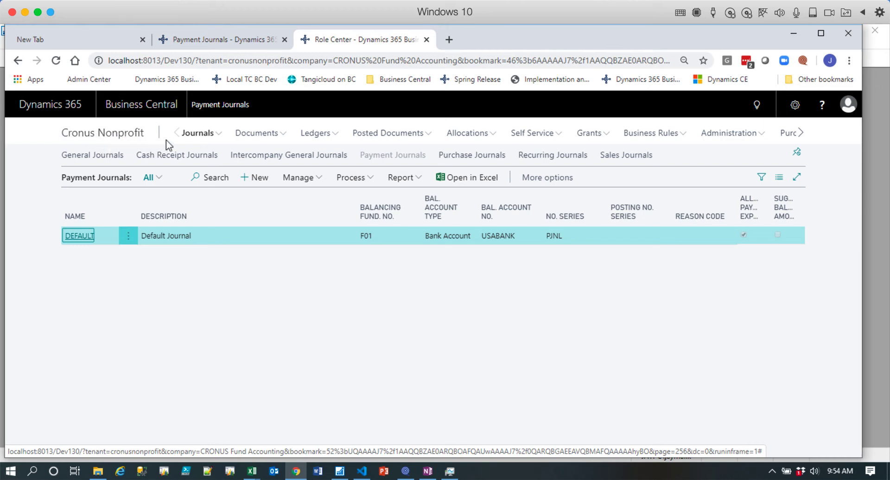
{"action": "left_click", "coordinate": [314, 136]}
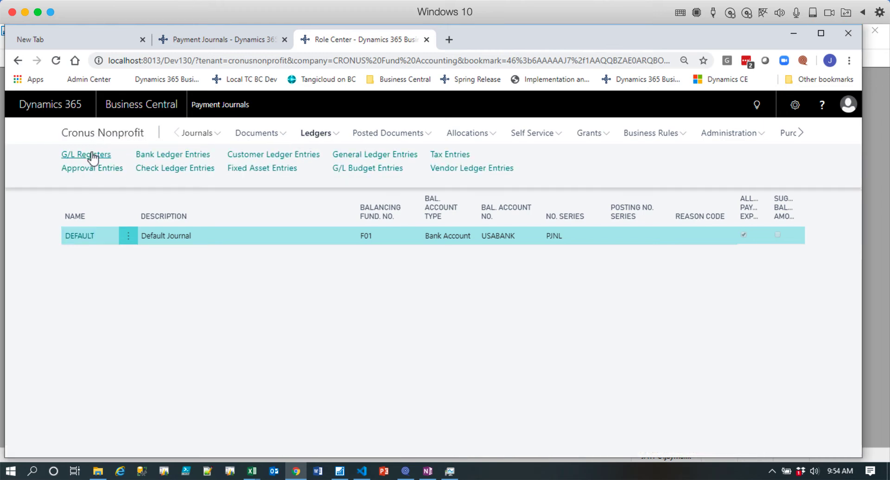
{"action": "left_click", "coordinate": [92, 156]}
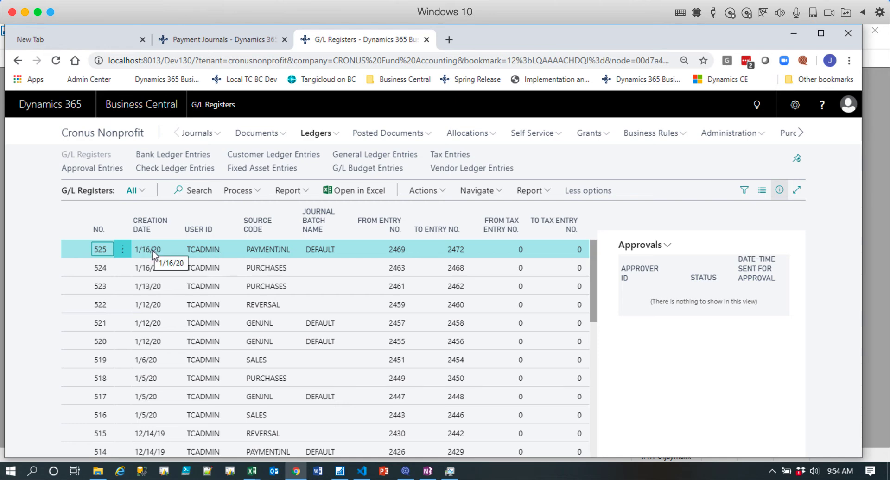
Open the vendor ledger entries for the newest PAYMENTJNL register and look across the payment entry's columns.
{"action": "left_click", "coordinate": [258, 194]}
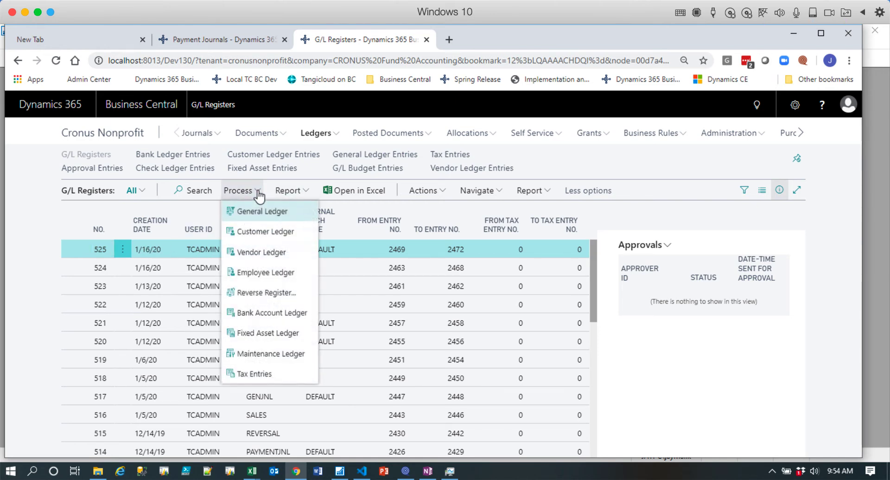
{"action": "left_click", "coordinate": [268, 254]}
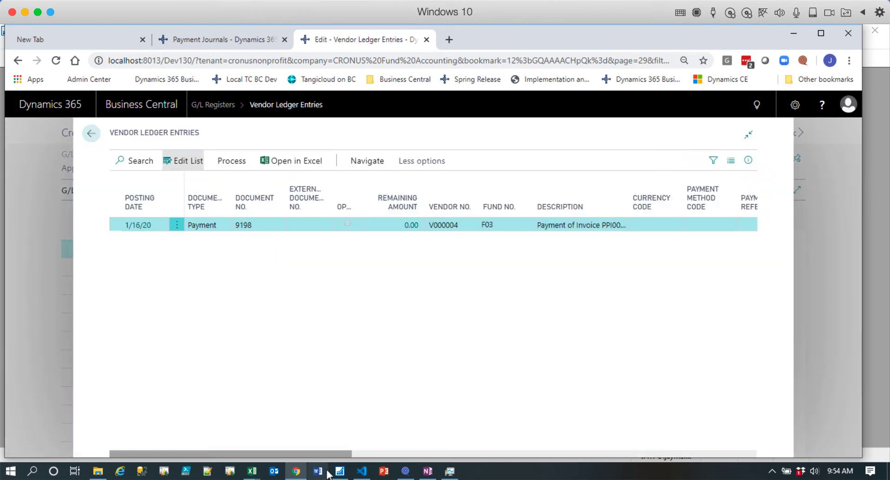
{"action": "left_click_drag", "start_coordinate": [333, 452], "coordinate": [180, 449]}
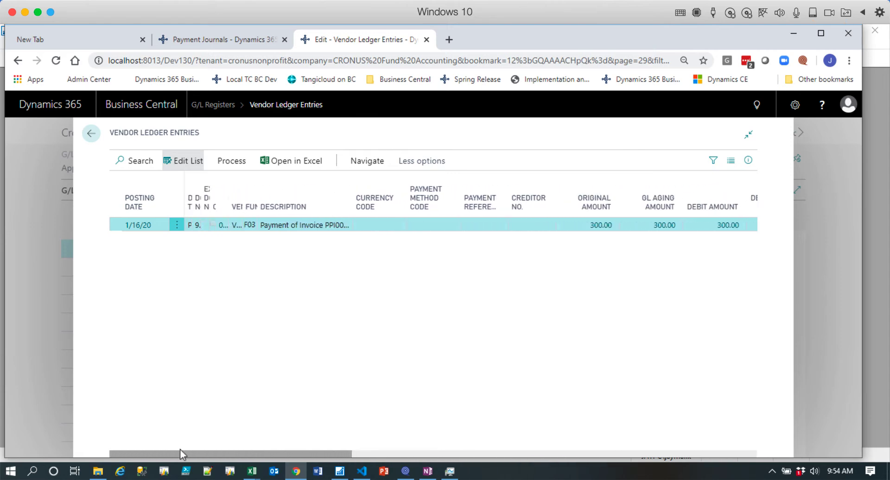
Check the entries applied to the vendor payment, and return to the G/L Registers list.
{"action": "left_click", "coordinate": [232, 161]}
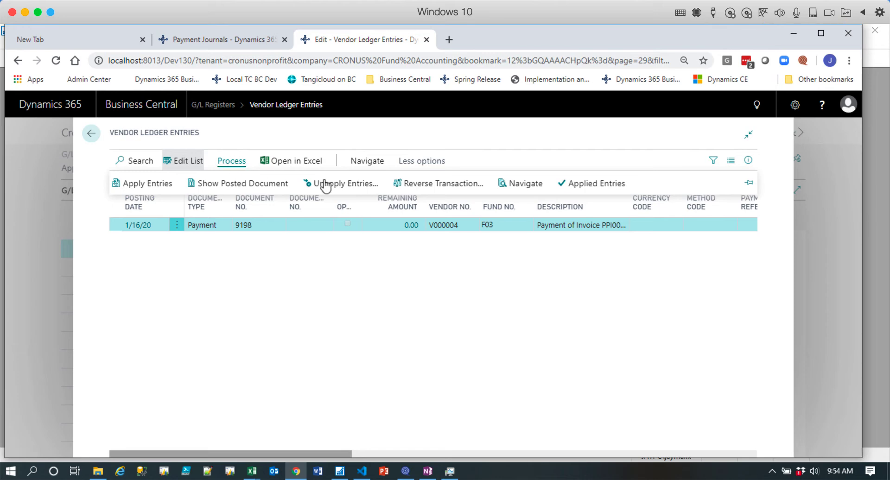
{"action": "left_click", "coordinate": [603, 183]}
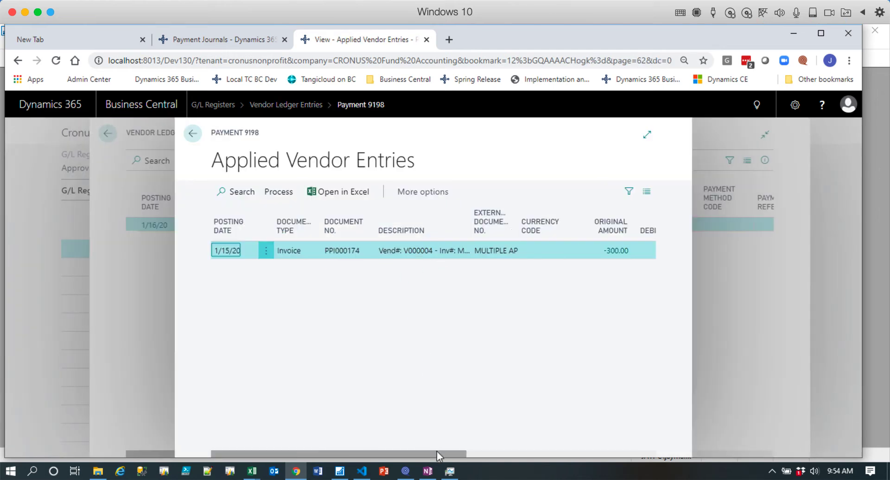
{"action": "left_click_drag", "start_coordinate": [437, 453], "coordinate": [203, 194]}
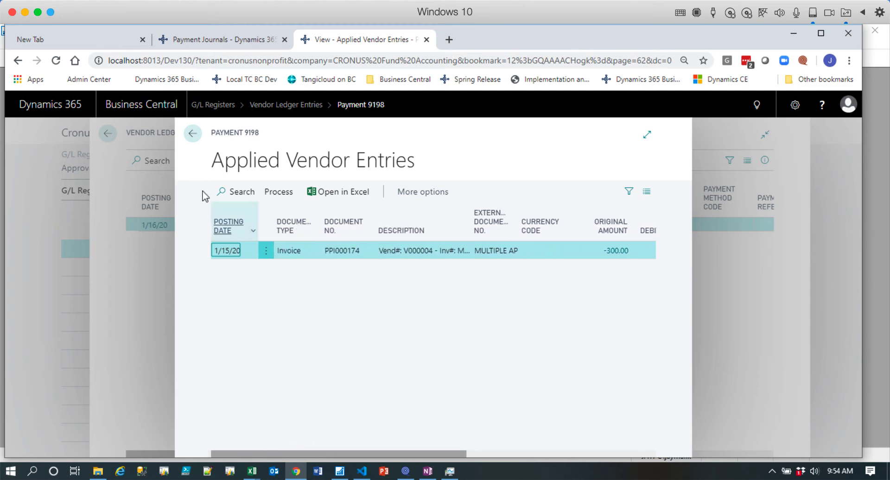
{"action": "left_click", "coordinate": [193, 136]}
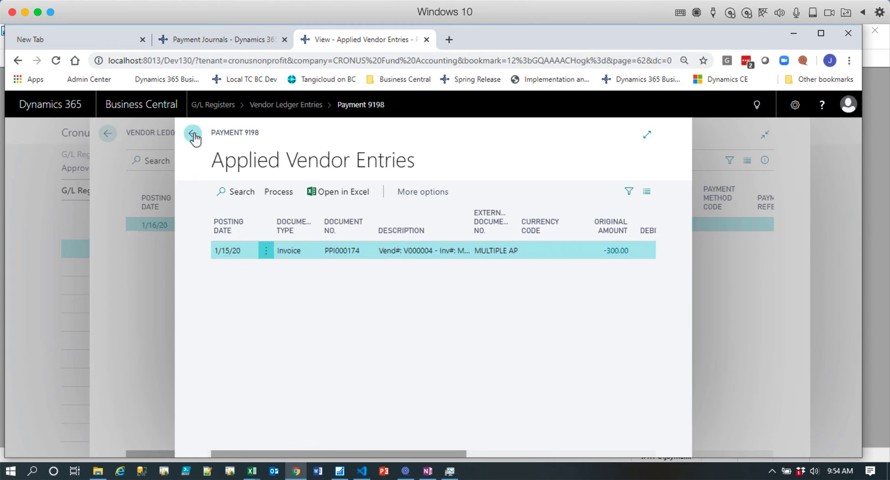
{"action": "left_click", "coordinate": [91, 135]}
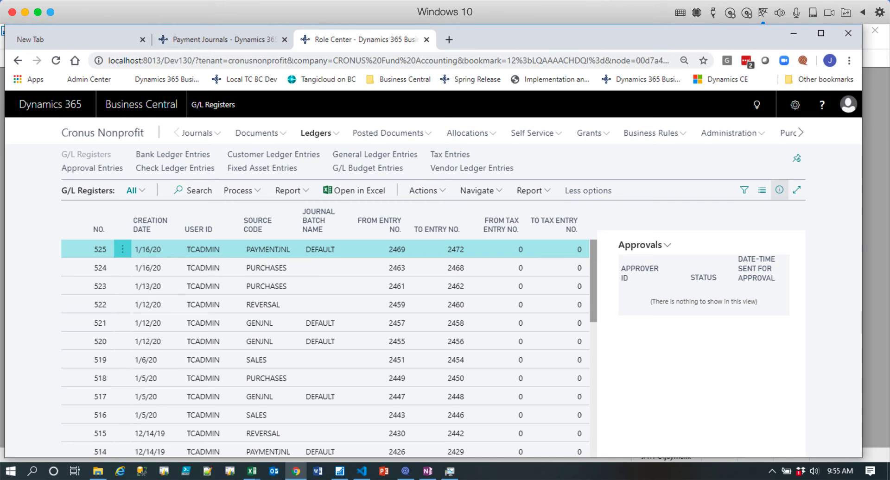
{"action": "left_click", "coordinate": [624, 0]}
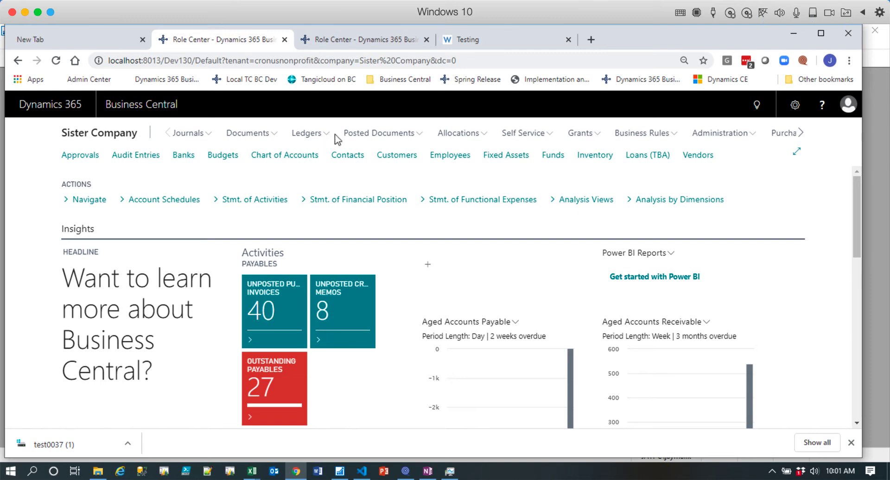
In Sister Company, open the posted purchase invoice from IC Cronus Nonprofit, examine its vendor invoice number and lines, and close it.
{"action": "left_click", "coordinate": [374, 135]}
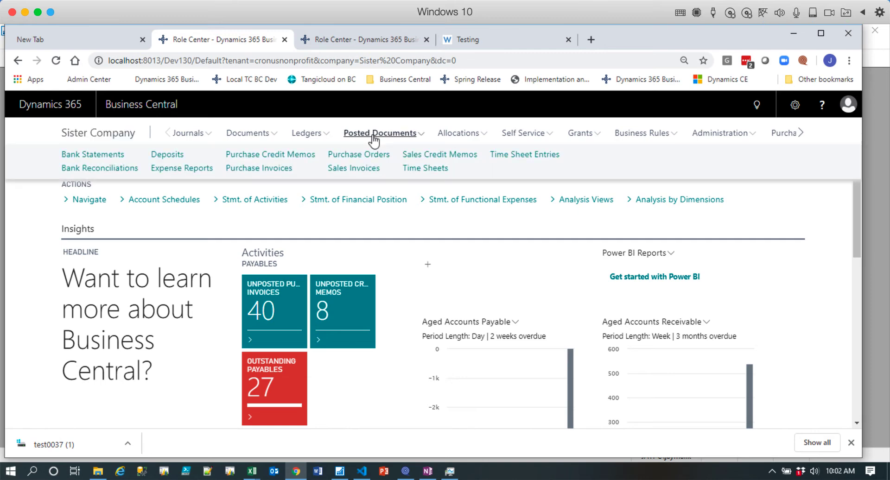
{"action": "left_click", "coordinate": [255, 169]}
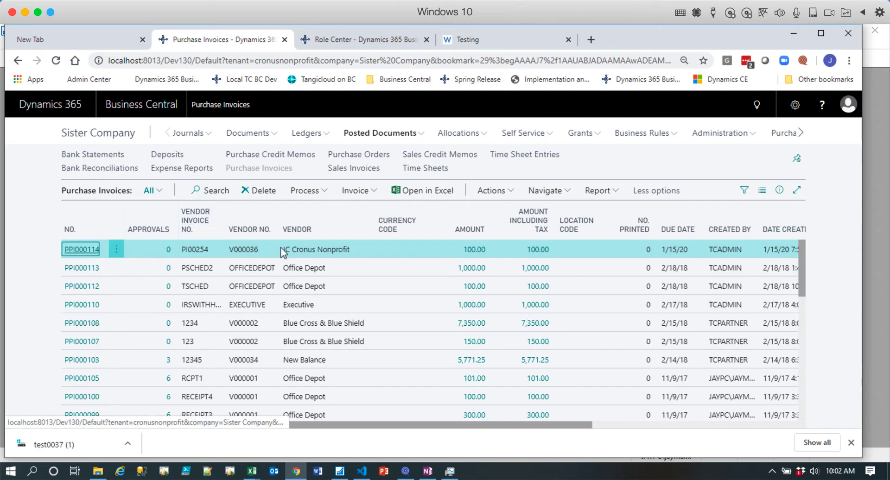
{"action": "left_click", "coordinate": [84, 253]}
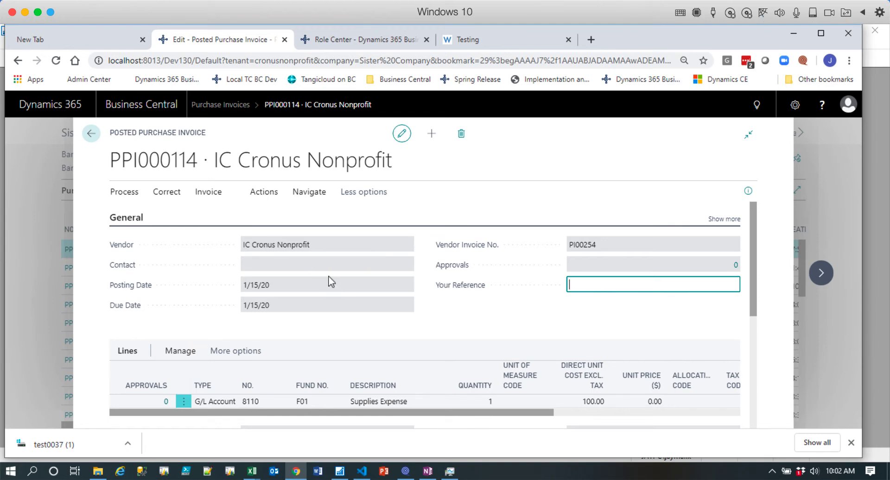
{"action": "left_click", "coordinate": [569, 247]}
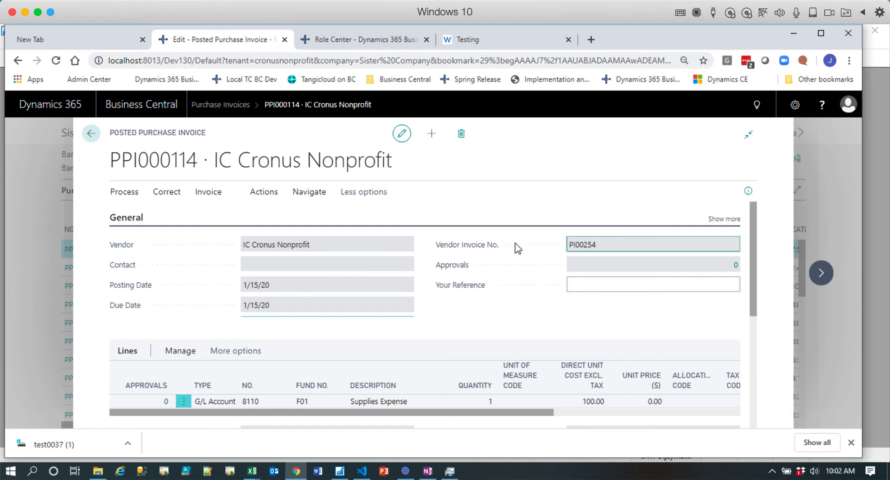
{"action": "scroll", "coordinate": [440, 289], "scroll_direction": "down", "scroll_amount": 2}
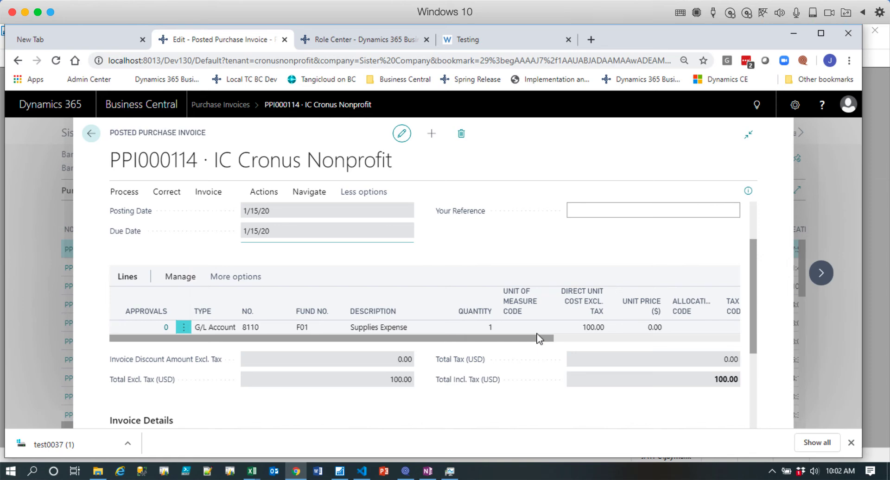
{"action": "left_click", "coordinate": [91, 135]}
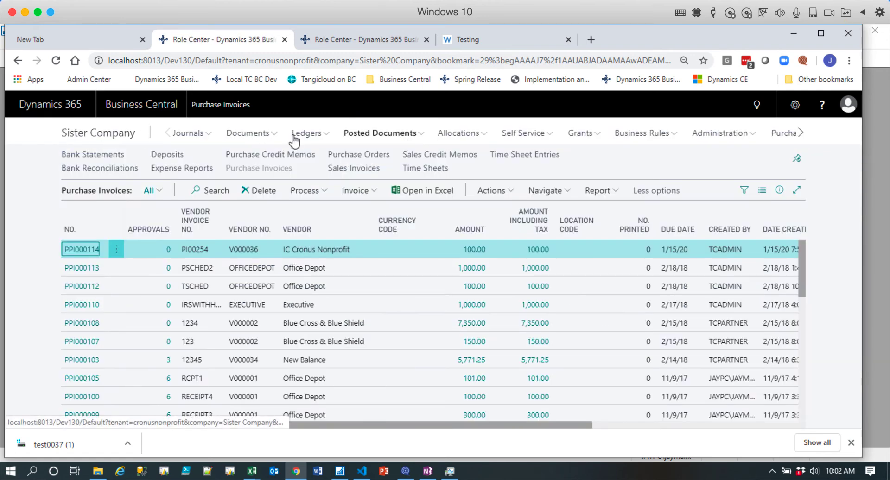
Open the DEFAULT payment journal batch and bring the payment line's balancing account and bank payment type columns into view.
{"action": "left_click", "coordinate": [200, 140]}
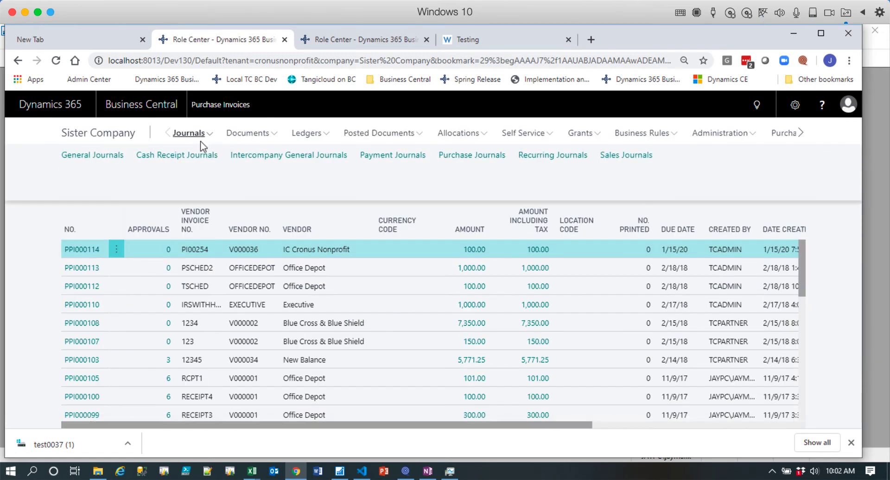
{"action": "left_click", "coordinate": [393, 155]}
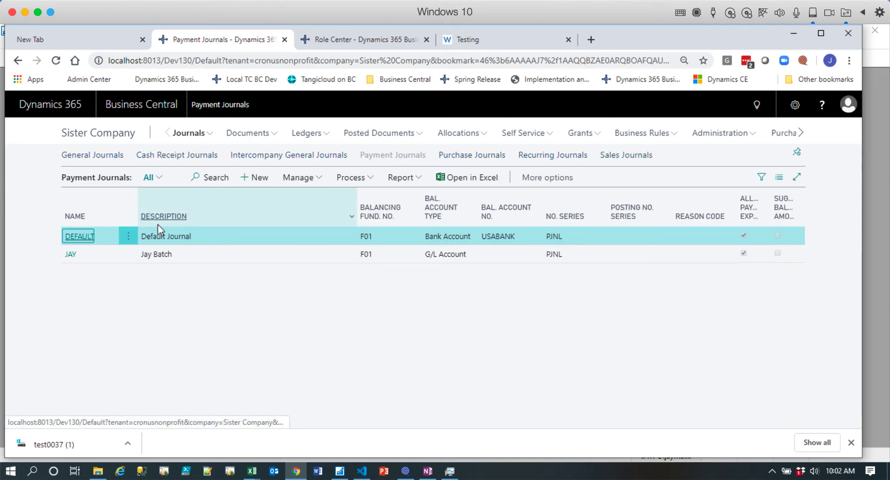
{"action": "left_click", "coordinate": [82, 238]}
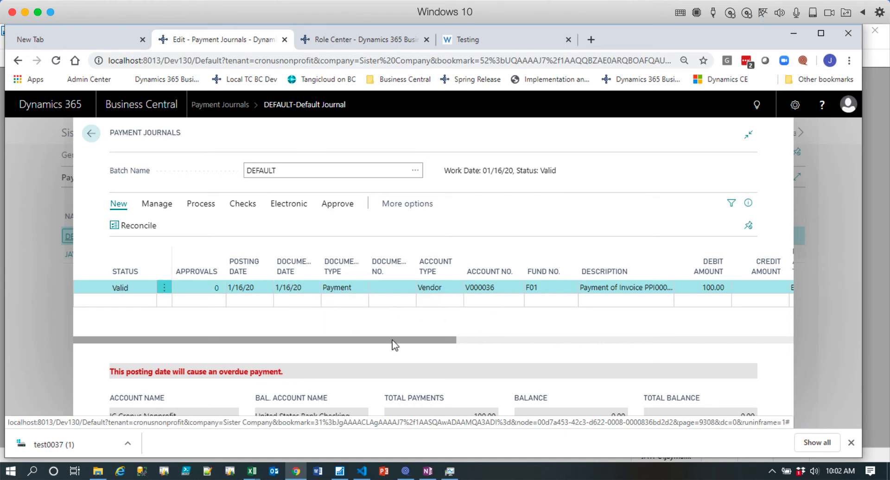
{"action": "left_click_drag", "start_coordinate": [392, 346], "coordinate": [479, 344]}
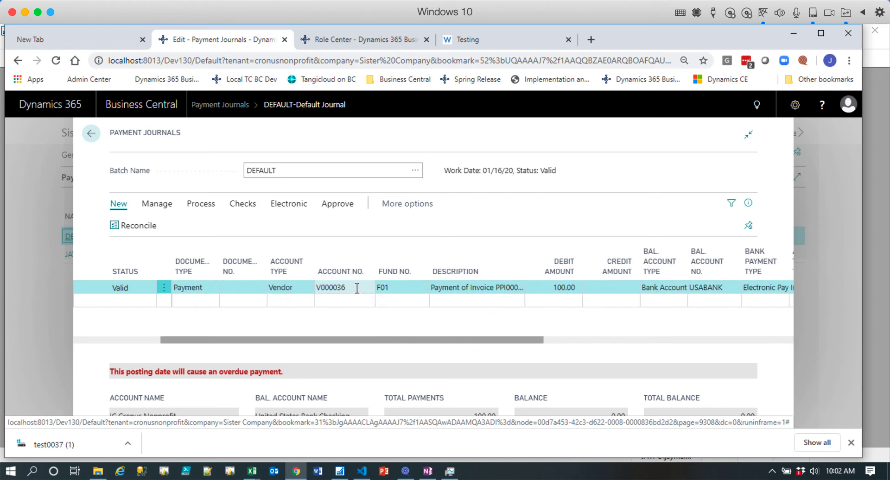
Look up the payment line's vendor account and choose IC Cronus Nonprofit.
{"action": "left_click", "coordinate": [357, 288]}
{"action": "left_click", "coordinate": [368, 288]}
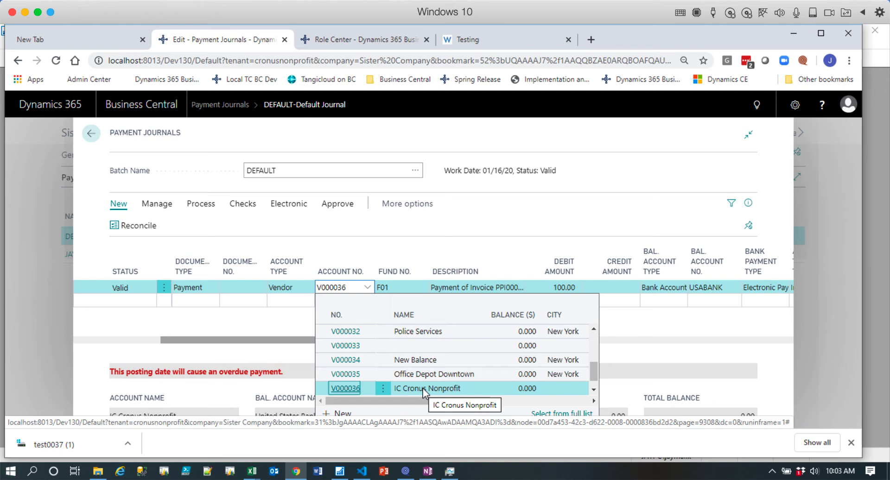
{"action": "left_click", "coordinate": [423, 392]}
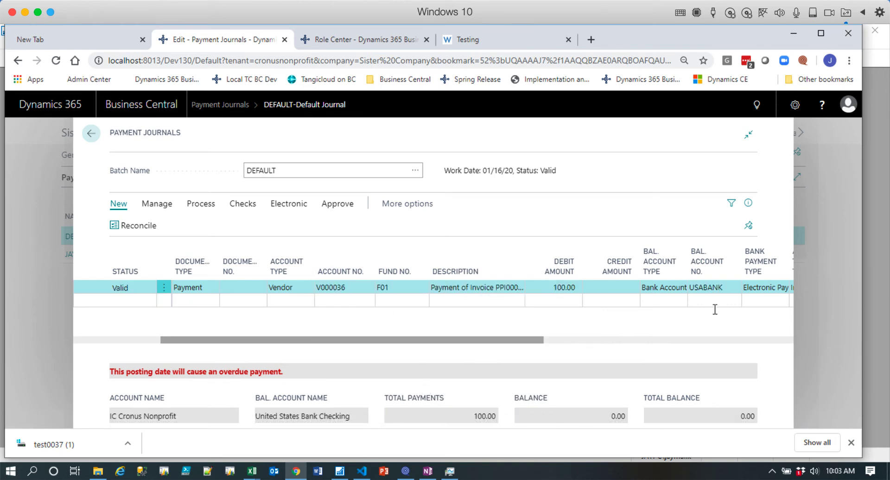
Open the IC Cronus Nonprofit vendor card for editing from the full vendor list of the payment line's account lookup.
{"action": "left_click", "coordinate": [365, 288]}
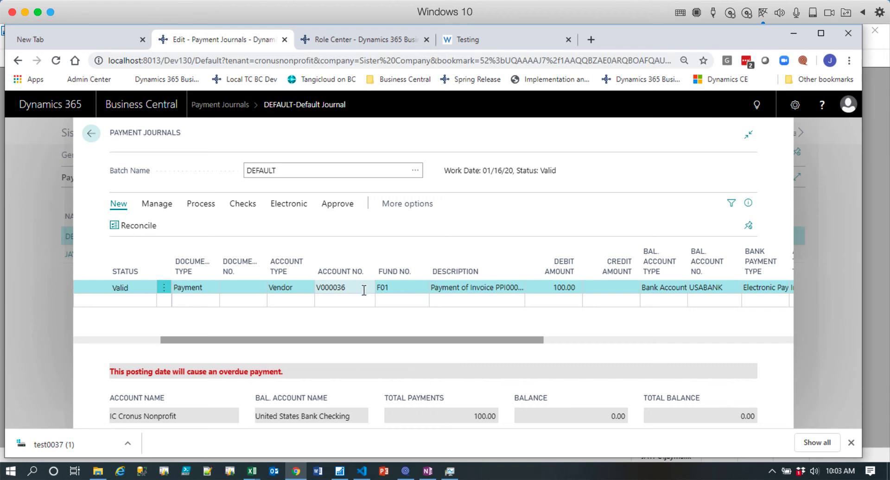
{"action": "left_click", "coordinate": [364, 290]}
{"action": "left_click", "coordinate": [368, 289]}
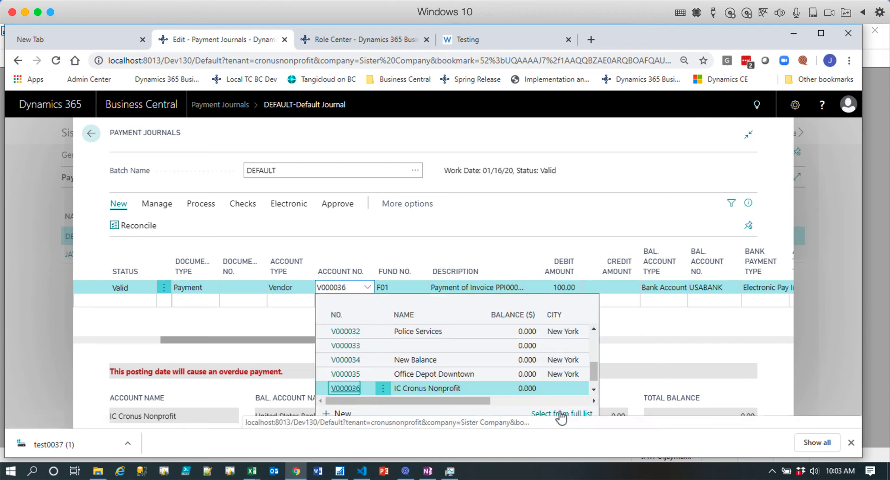
{"action": "left_click", "coordinate": [562, 414]}
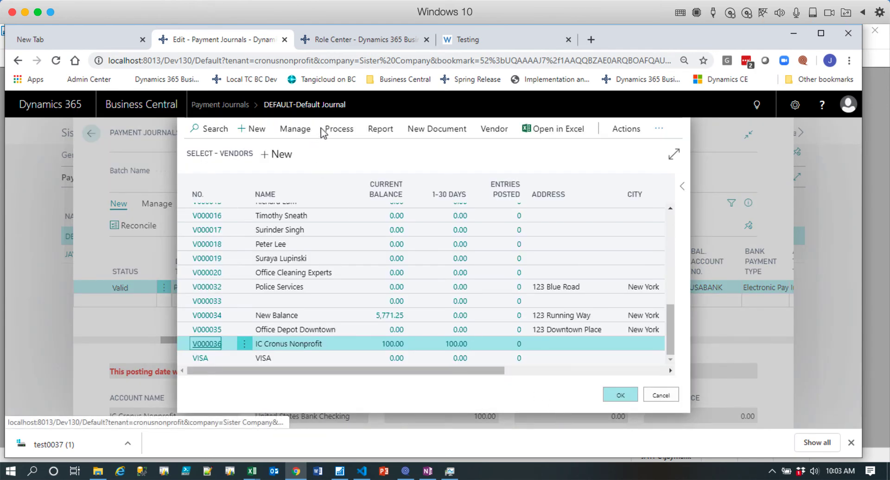
{"action": "left_click", "coordinate": [304, 131]}
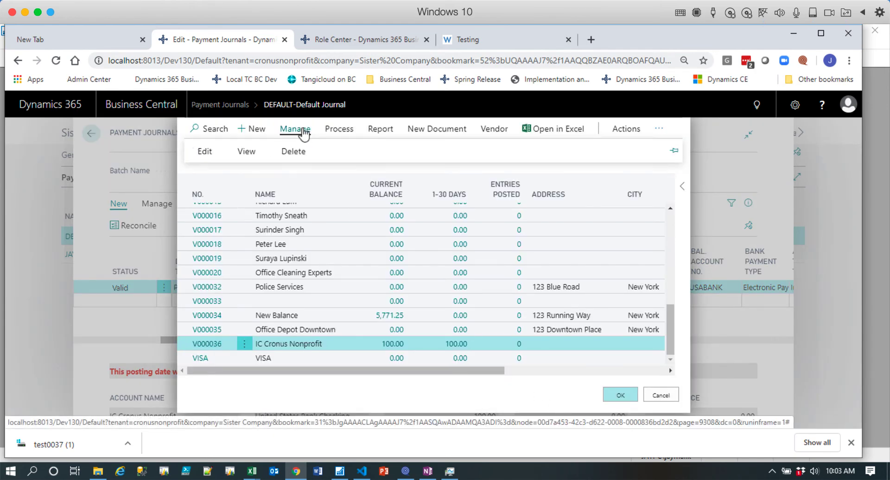
{"action": "left_click", "coordinate": [205, 151]}
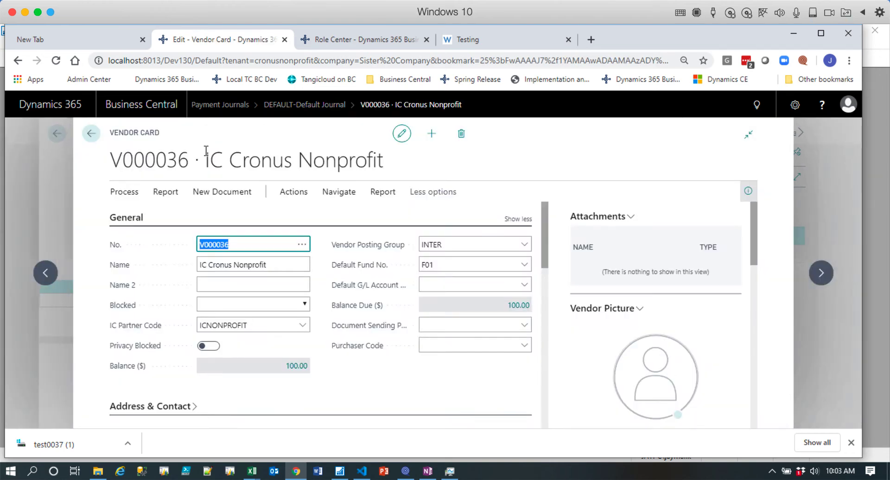
Open the IC PARENT bank account card for editing from the vendor's bank accounts.
{"action": "left_click", "coordinate": [337, 194]}
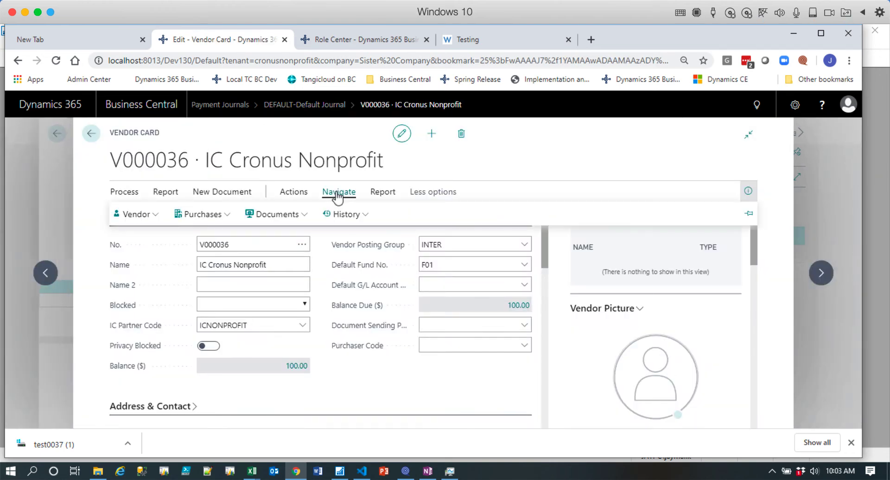
{"action": "left_click", "coordinate": [156, 216]}
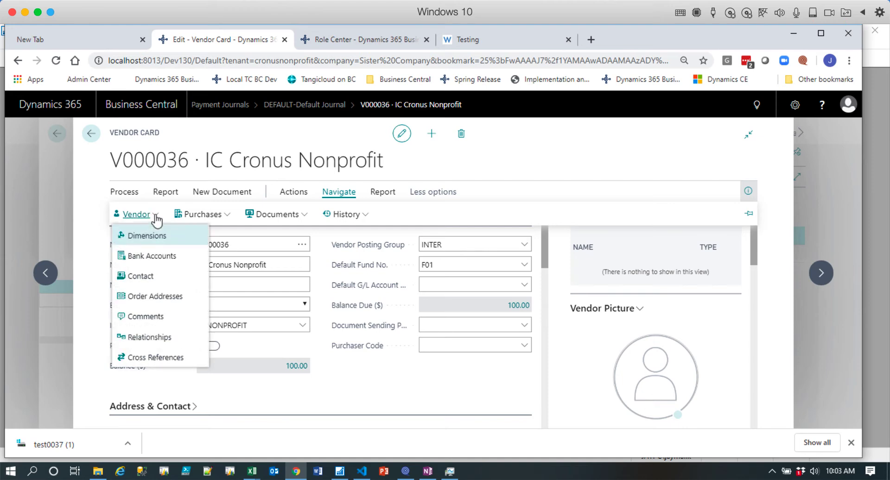
{"action": "left_click", "coordinate": [166, 258]}
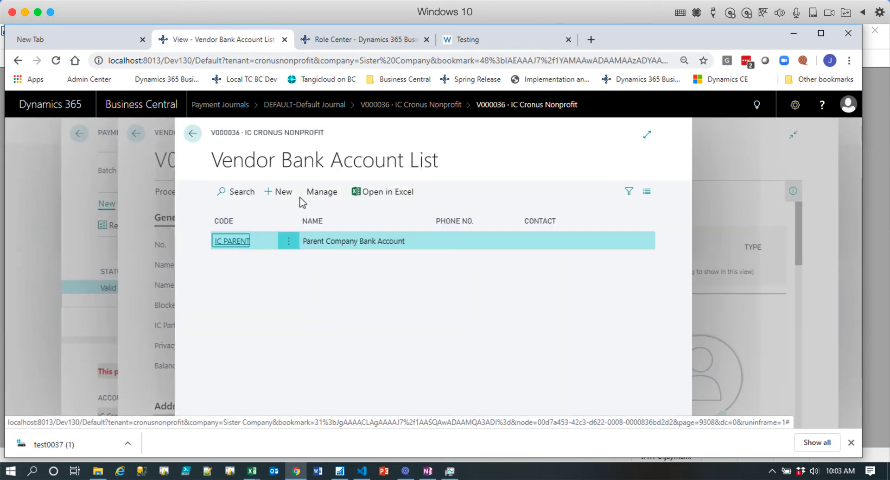
{"action": "left_click", "coordinate": [322, 192]}
{"action": "left_click", "coordinate": [231, 215]}
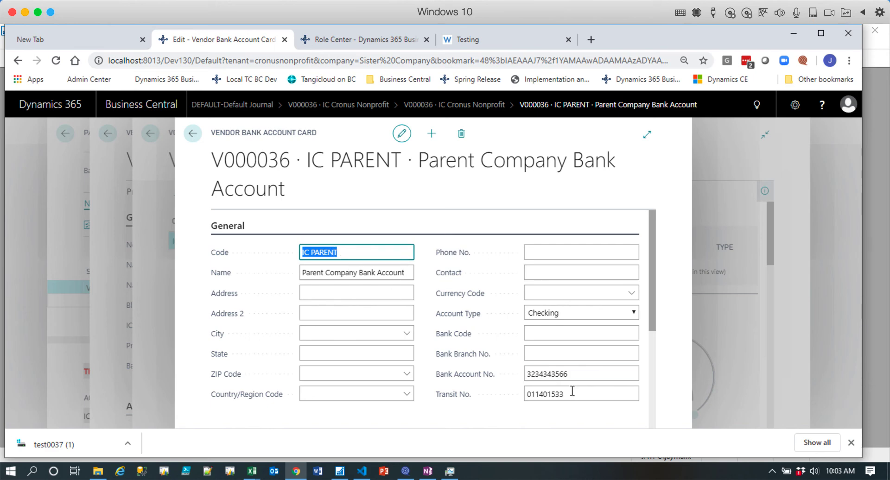
Examine the bank account number, transit number and account type options on the vendor bank account card.
{"action": "left_click", "coordinate": [584, 374]}
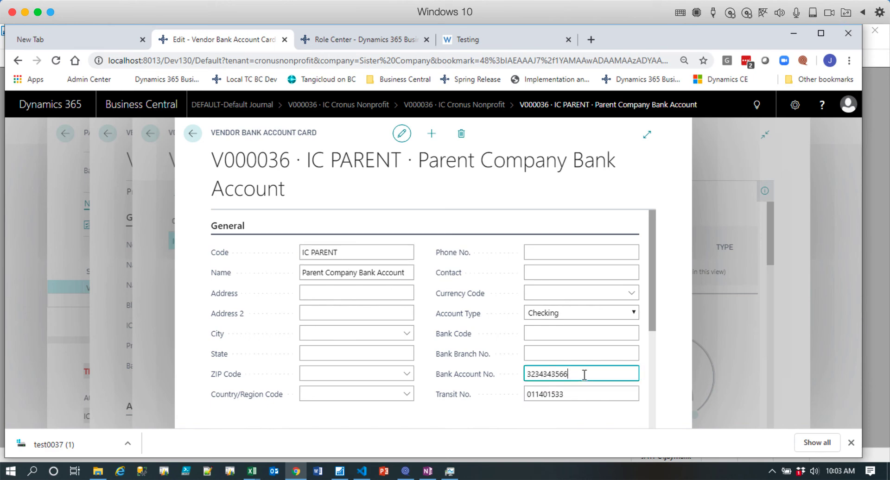
{"action": "left_click", "coordinate": [573, 395]}
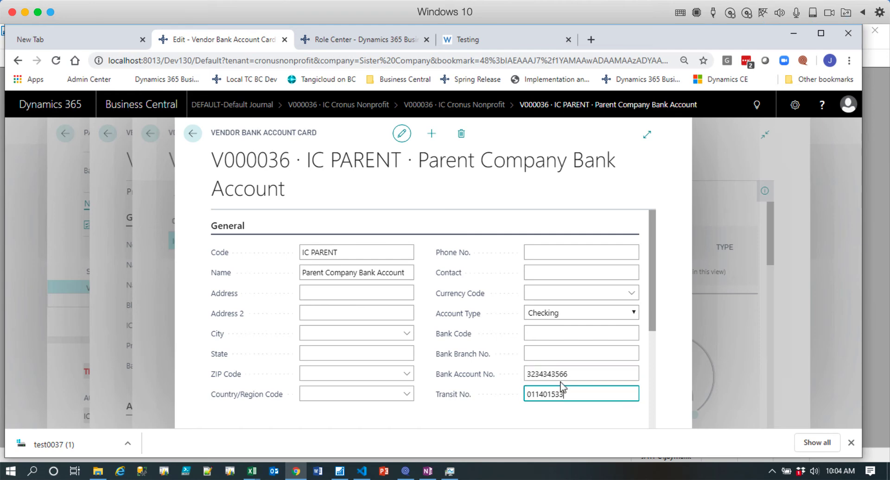
{"action": "left_click", "coordinate": [631, 313]}
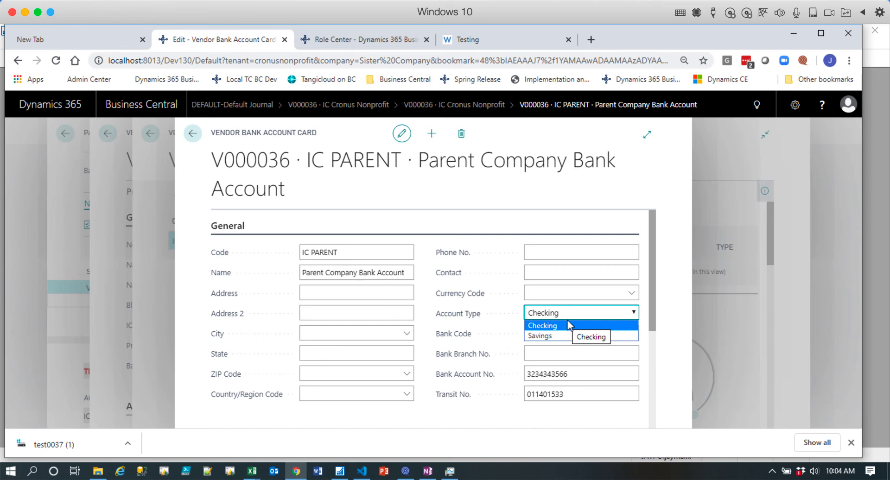
{"action": "left_click", "coordinate": [295, 236]}
Close the bank account and vendor pages, and cancel the vendor selection to return to the payment journal.
{"action": "left_click", "coordinate": [193, 139]}
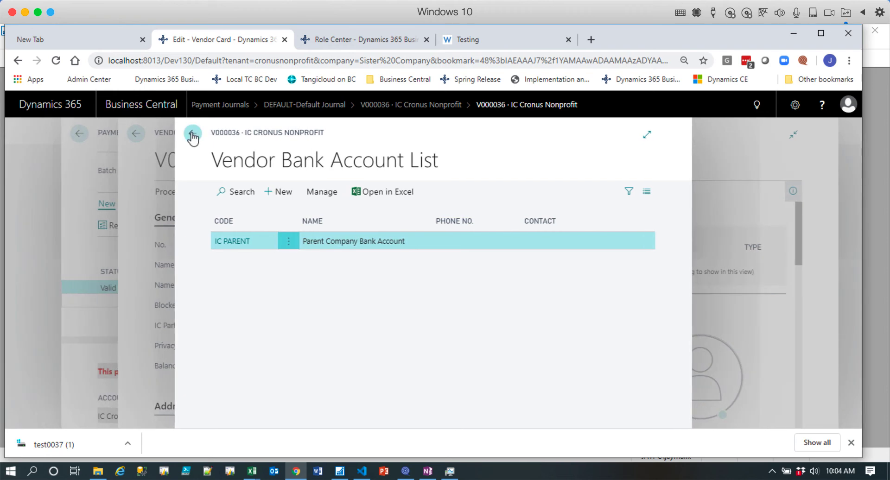
{"action": "left_click", "coordinate": [193, 137]}
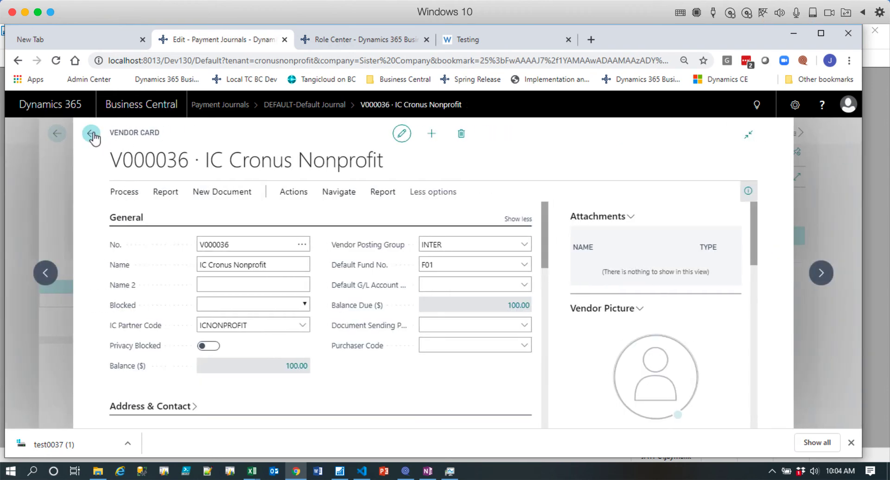
{"action": "left_click", "coordinate": [91, 133]}
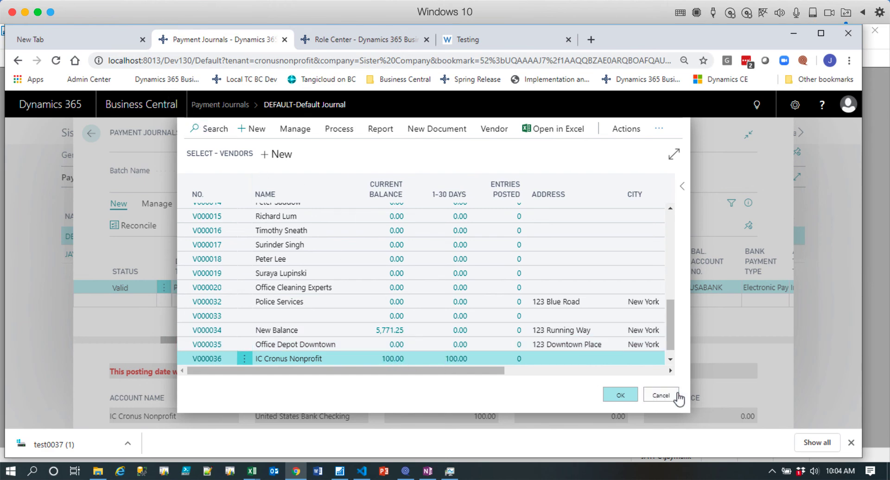
{"action": "left_click", "coordinate": [662, 395]}
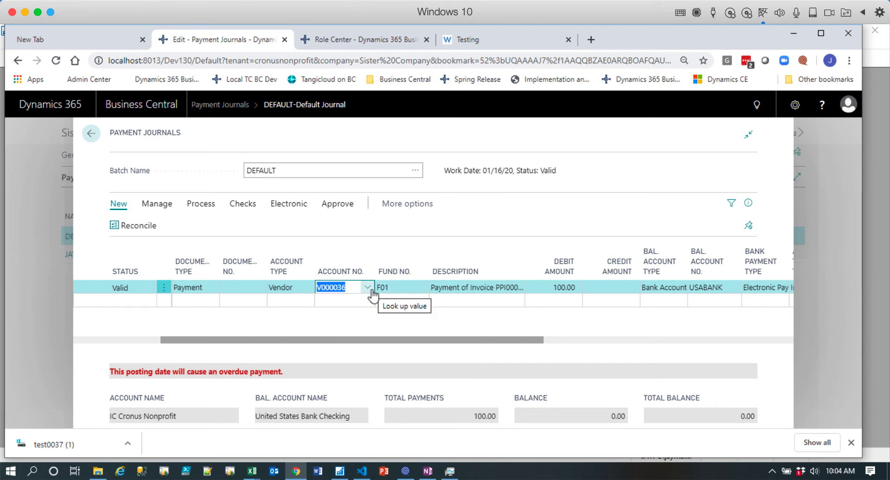
Search for vendors, open the Vendors list page, and return to the payment journal.
{"action": "left_click", "coordinate": [759, 111]}
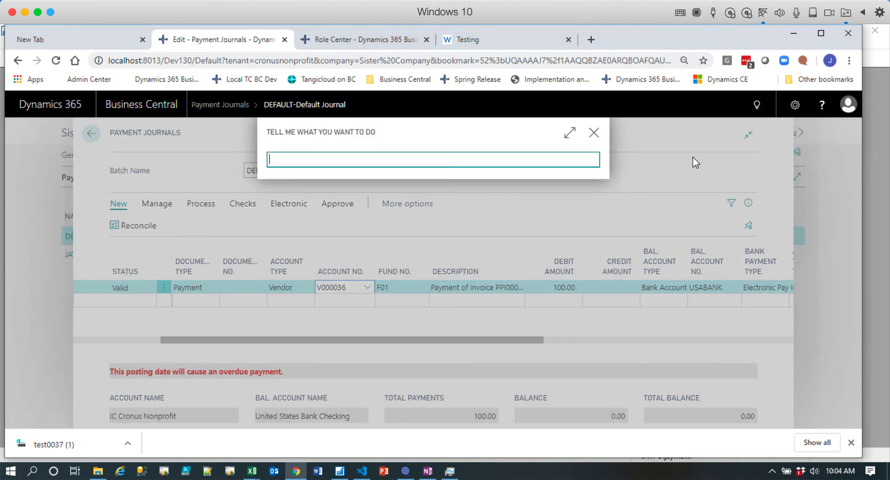
{"action": "type", "text": "vendors"}
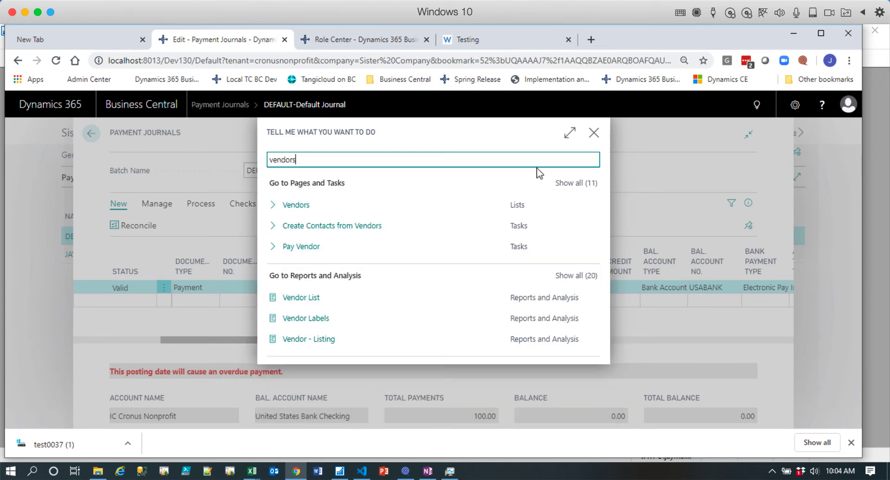
{"action": "left_click", "coordinate": [300, 208]}
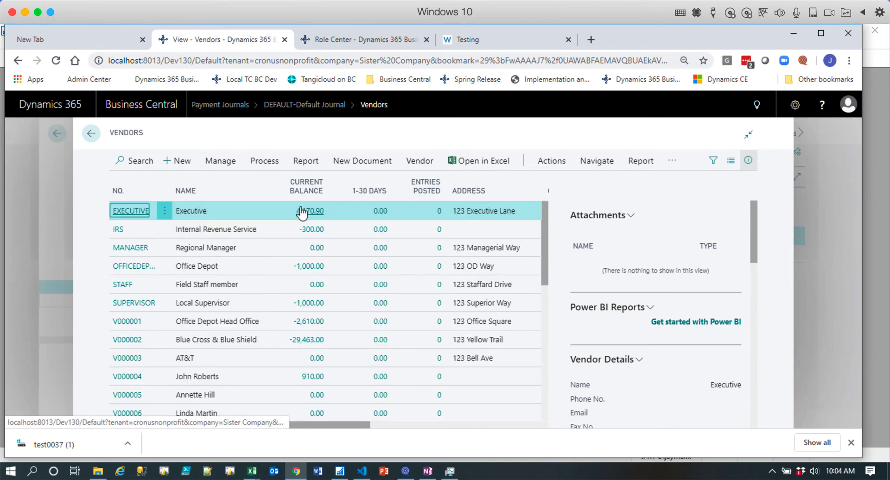
{"action": "left_click", "coordinate": [92, 134]}
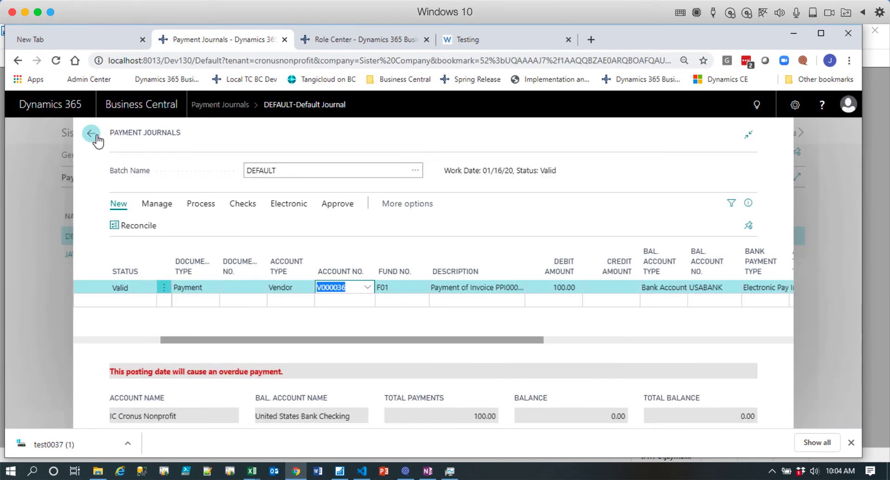
View IC Cronus Nonprofit in the full vendor list from the payment line's account lookup, and cancel the selection.
{"action": "left_click", "coordinate": [367, 290]}
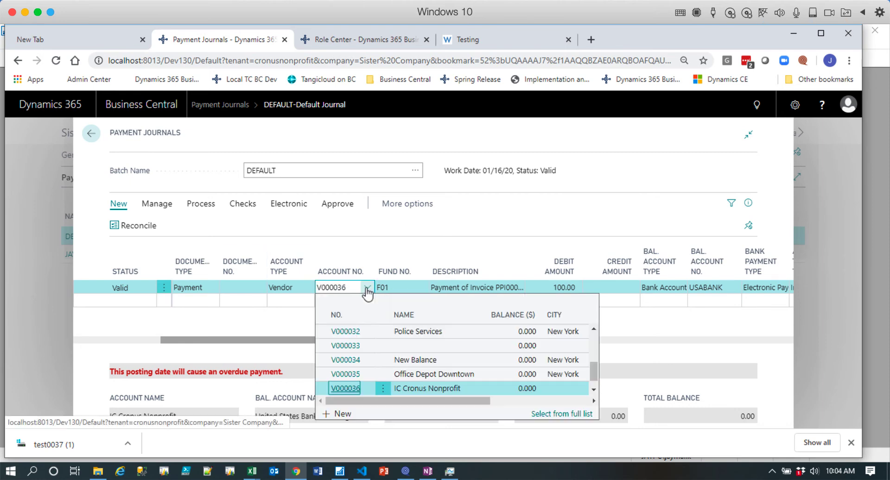
{"action": "left_click", "coordinate": [559, 414]}
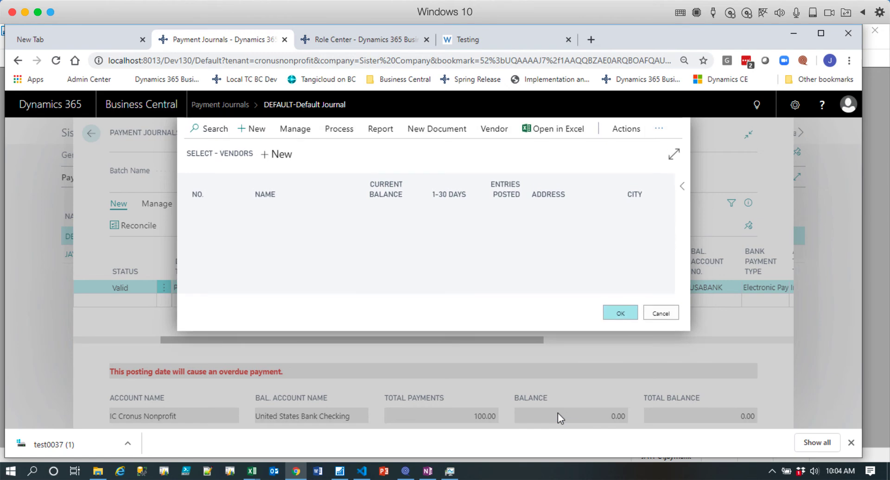
{"action": "left_click", "coordinate": [293, 129]}
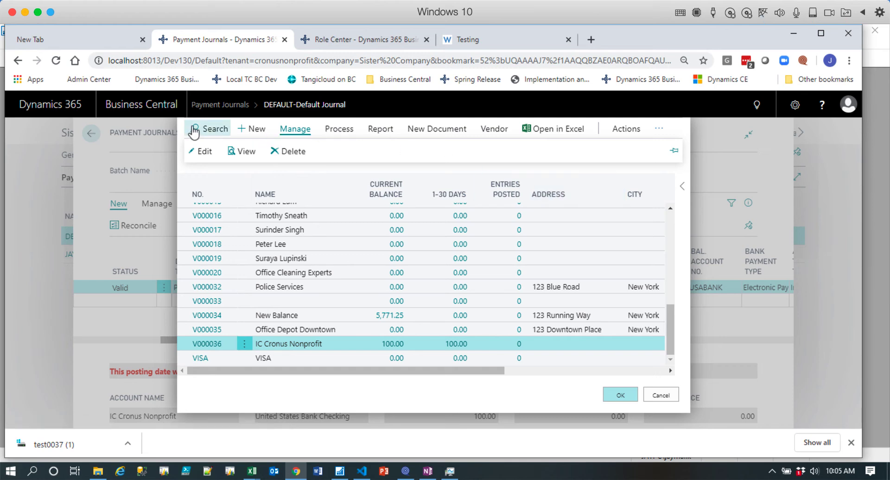
{"action": "left_click", "coordinate": [662, 397]}
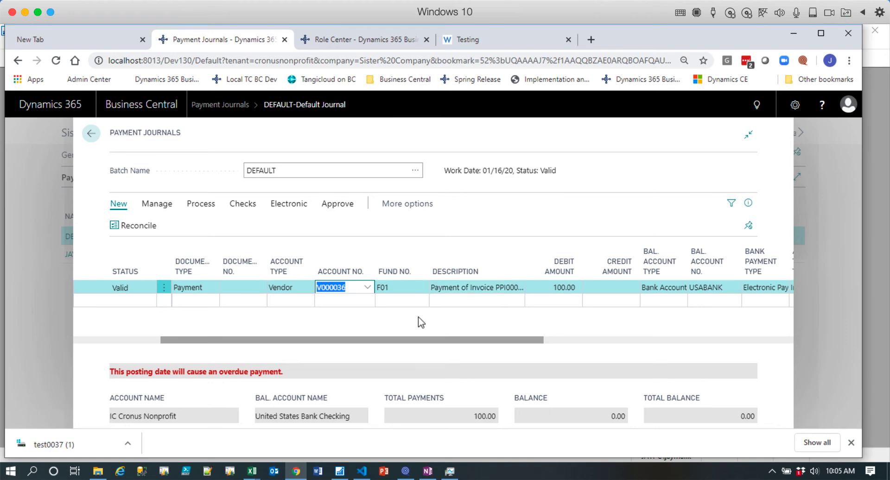
Open Suggest Vendor Payments for electronic payments and review its document selection, journal line and vendor filter options.
{"action": "scroll", "coordinate": [427, 343], "scroll_direction": "left", "scroll_amount": 3}
{"action": "left_click", "coordinate": [297, 205]}
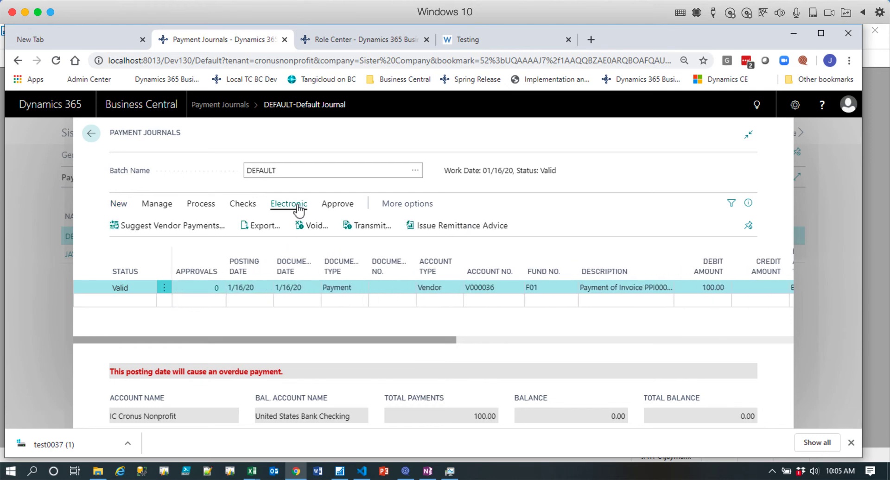
{"action": "left_click", "coordinate": [191, 226]}
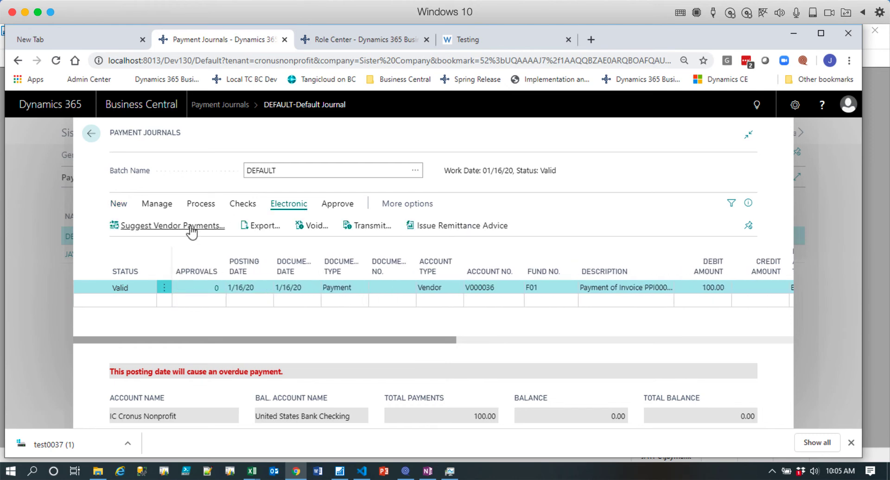
{"action": "left_click_drag", "start_coordinate": [595, 227], "coordinate": [597, 336]}
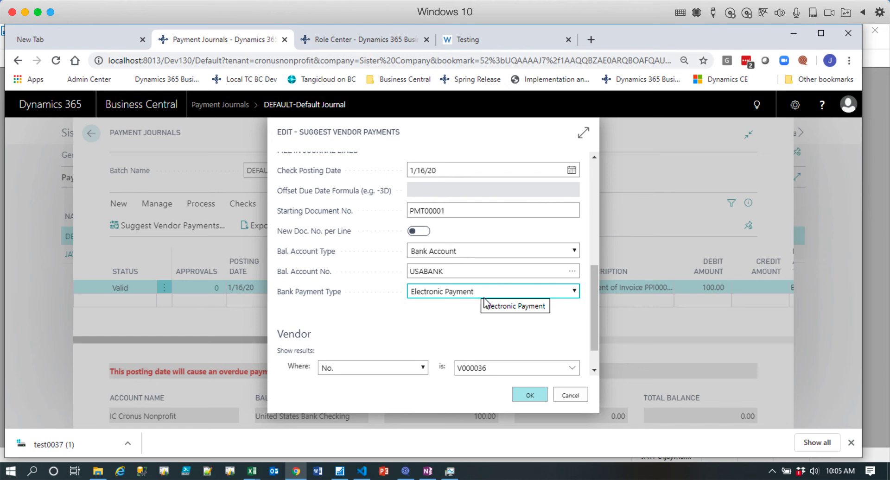
{"action": "scroll", "coordinate": [485, 302], "scroll_direction": "up", "scroll_amount": 10}
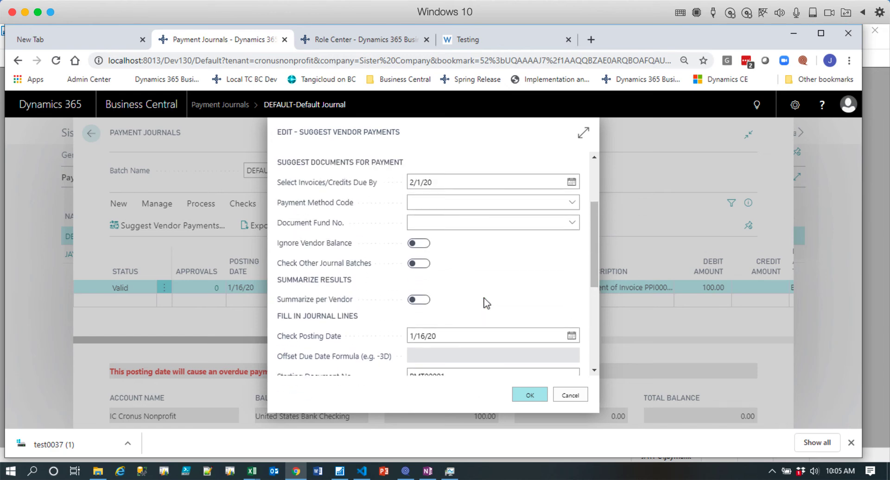
{"action": "scroll", "coordinate": [485, 302], "scroll_direction": "up", "scroll_amount": 1}
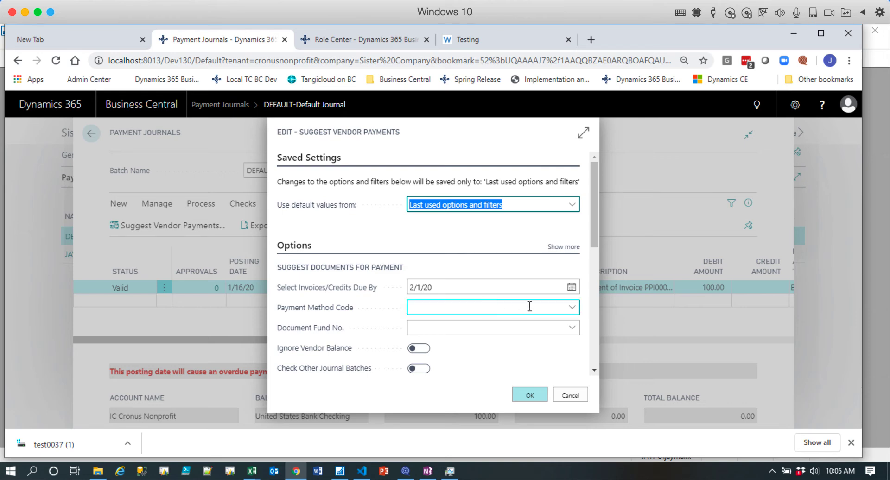
Create a payment method with code ACH and description ACH Payments, and select it as the payment method code.
{"action": "left_click", "coordinate": [574, 309]}
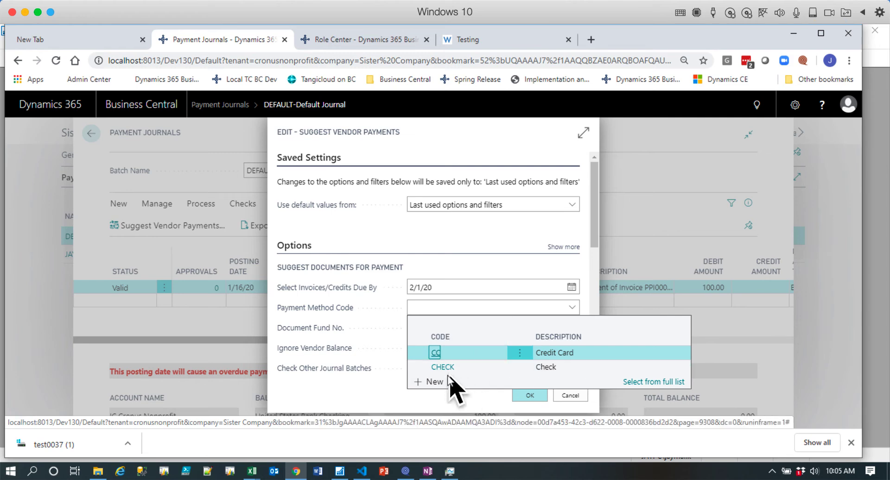
{"action": "left_click", "coordinate": [433, 382]}
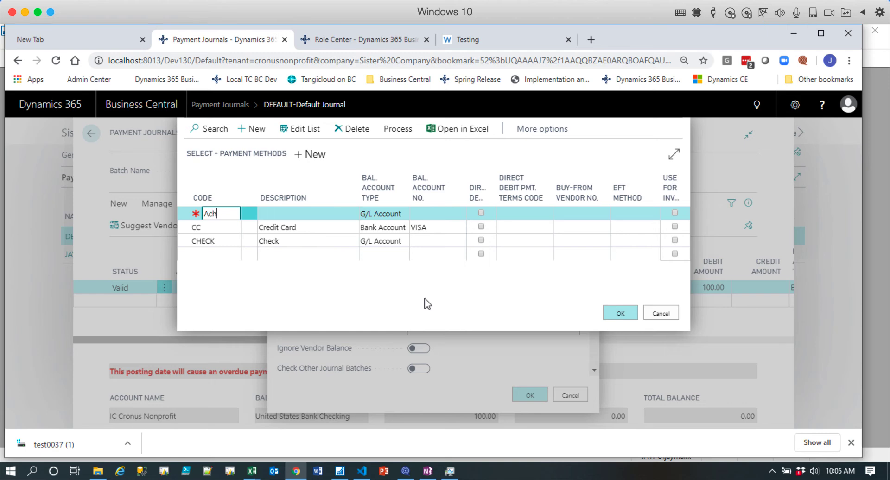
{"action": "key", "text": "Tab"}
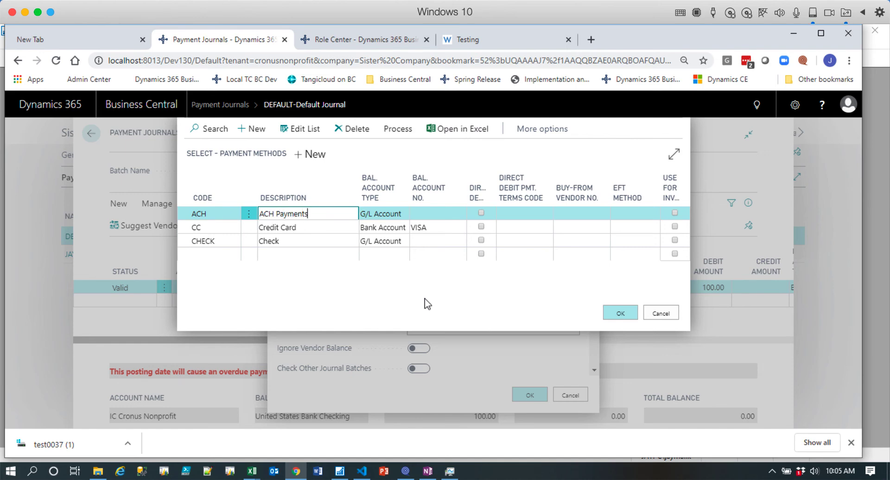
{"action": "key", "text": "Down"}
{"action": "key", "text": "Up"}
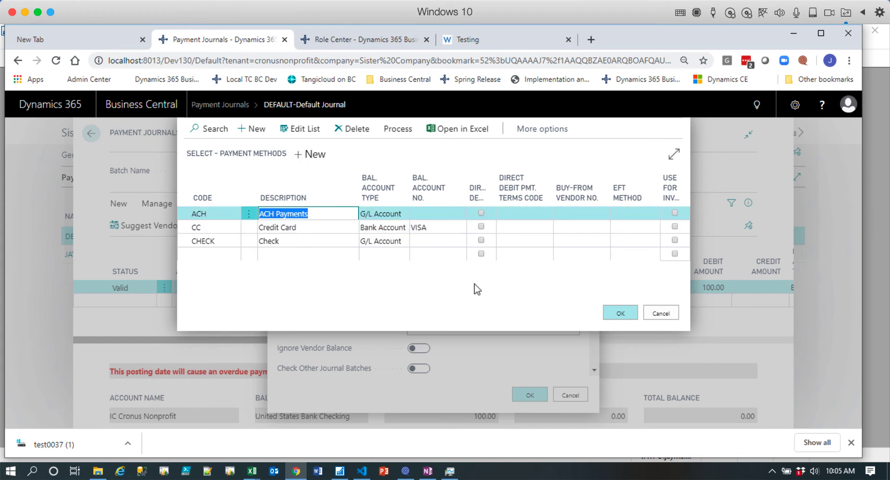
{"action": "left_click", "coordinate": [621, 314]}
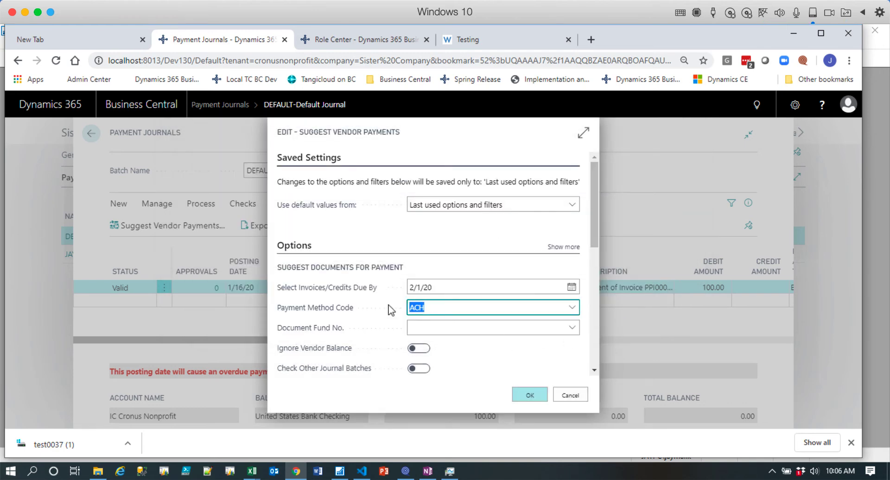
Clear the payment method code and cancel the vendor payment suggestion.
{"action": "key", "text": "BackSpace"}
{"action": "key", "text": "Tab"}
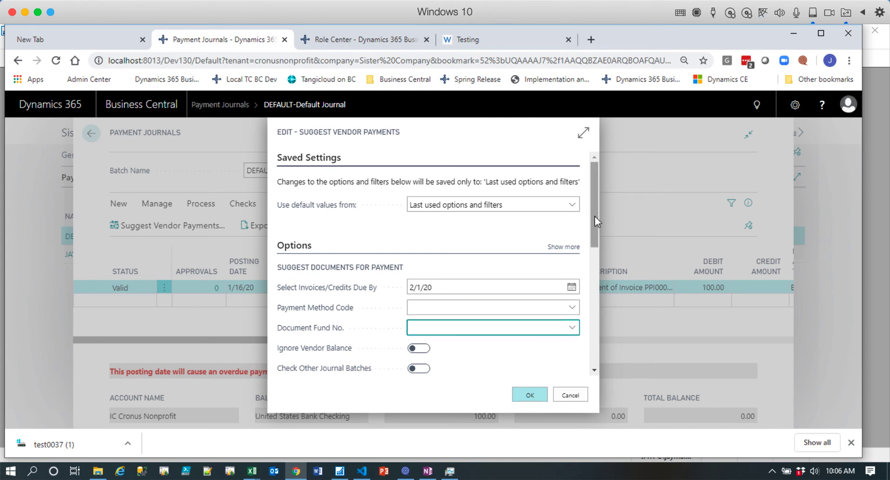
{"action": "left_click_drag", "start_coordinate": [594, 217], "coordinate": [595, 280]}
{"action": "left_click", "coordinate": [585, 400]}
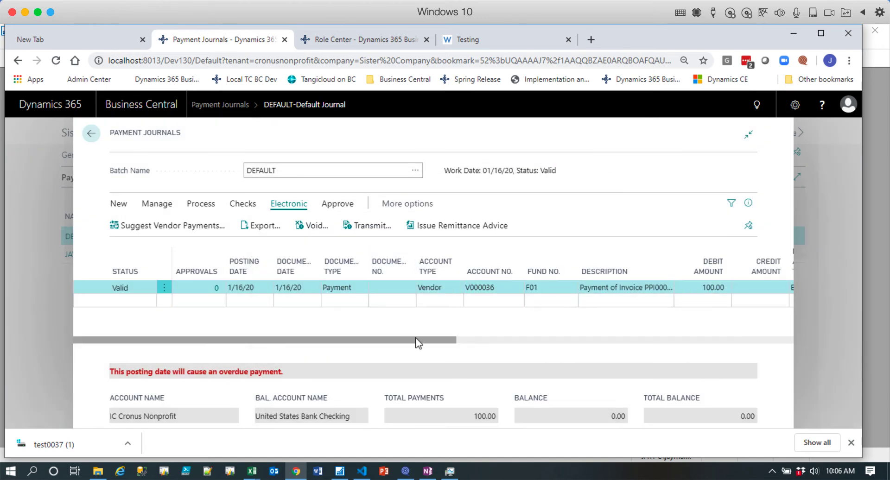
Export the IC Cronus Nonprofit electronic payment again from USABANK with settle date 1/16/20, after reviewing the payment line.
{"action": "left_click_drag", "start_coordinate": [414, 342], "coordinate": [447, 344]}
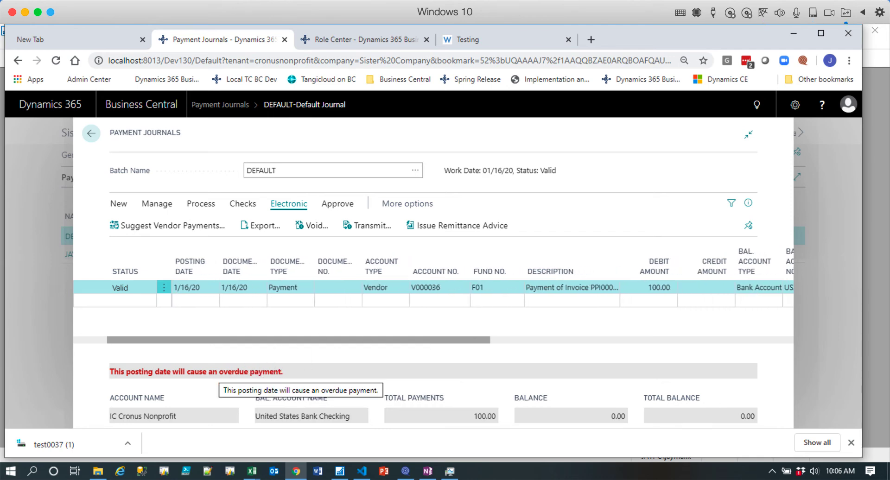
{"action": "left_click_drag", "start_coordinate": [416, 345], "coordinate": [622, 346]}
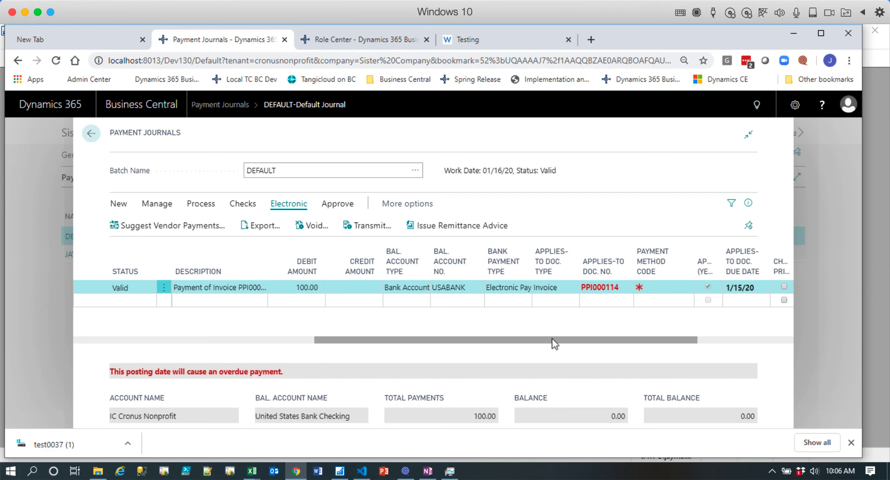
{"action": "left_click_drag", "start_coordinate": [554, 343], "coordinate": [260, 342]}
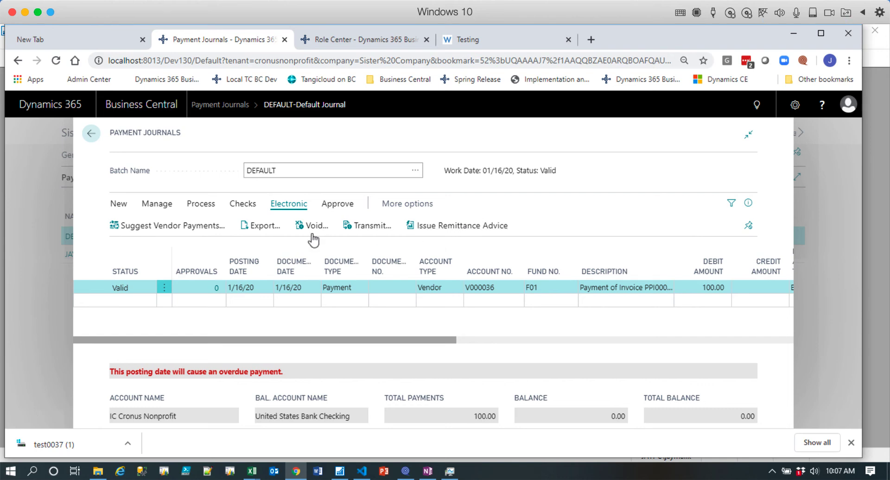
{"action": "left_click", "coordinate": [263, 227]}
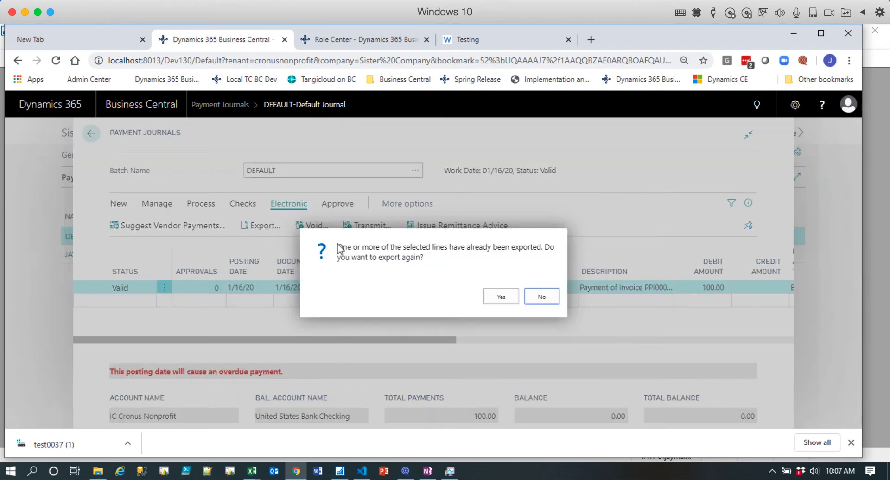
{"action": "left_click", "coordinate": [506, 299]}
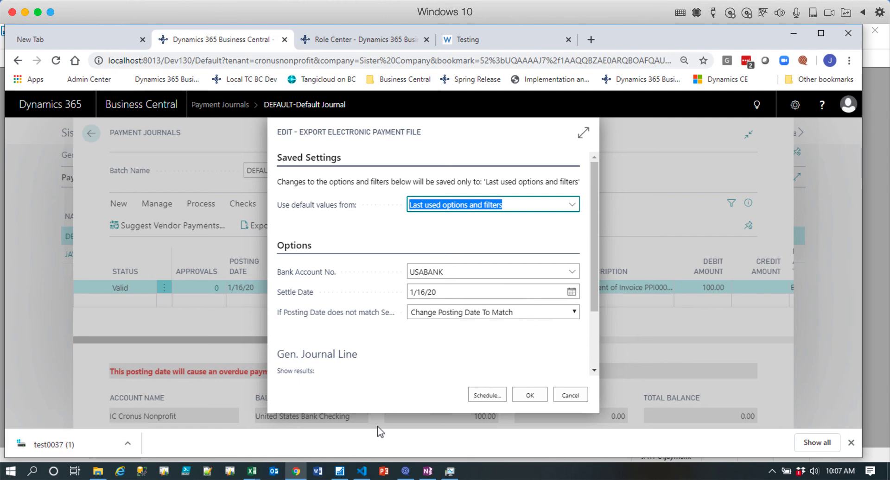
{"action": "left_click", "coordinate": [530, 396]}
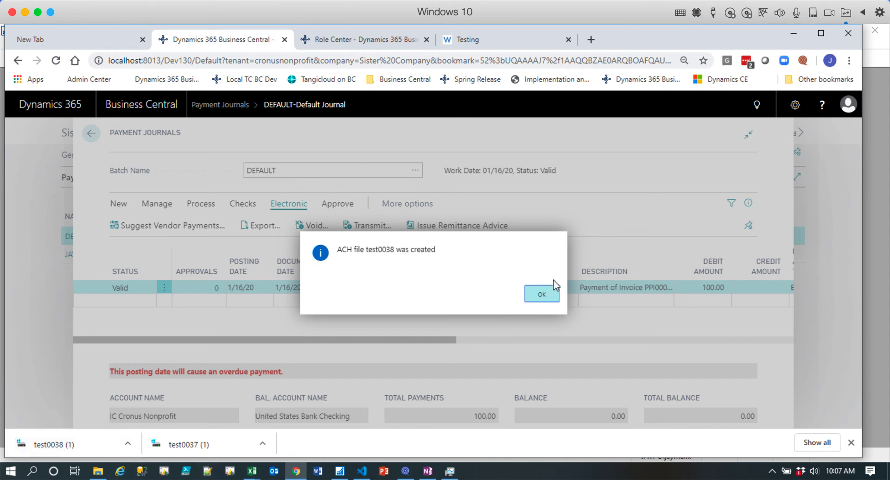
{"action": "left_click", "coordinate": [542, 295]}
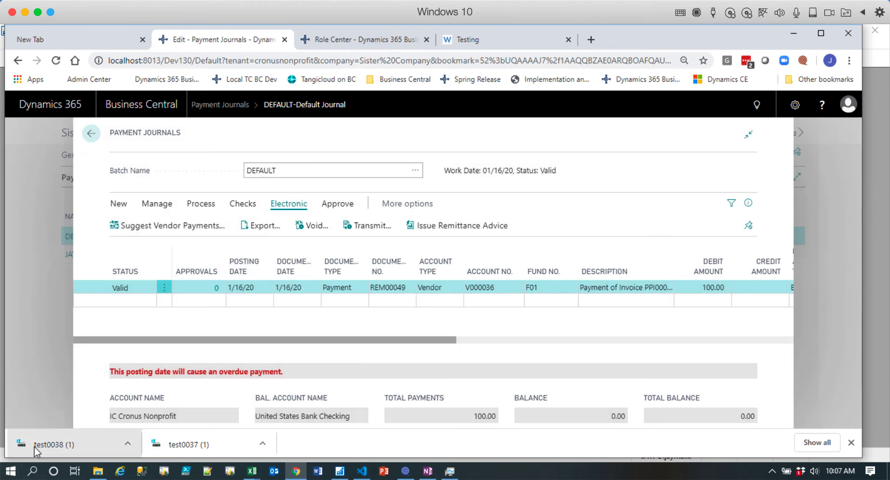
Open the exported test0038 ACH file in Notepad, inspect its contents, and close it.
{"action": "left_click", "coordinate": [38, 446]}
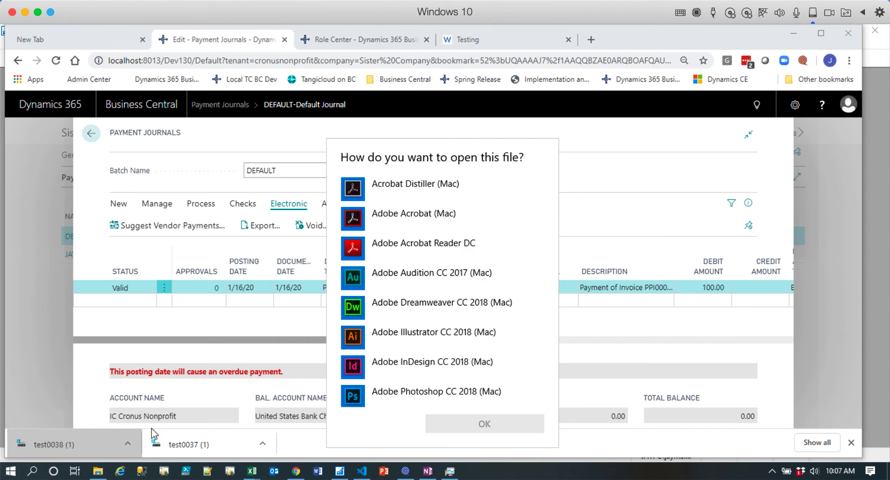
{"action": "left_click_drag", "start_coordinate": [556, 218], "coordinate": [554, 325]}
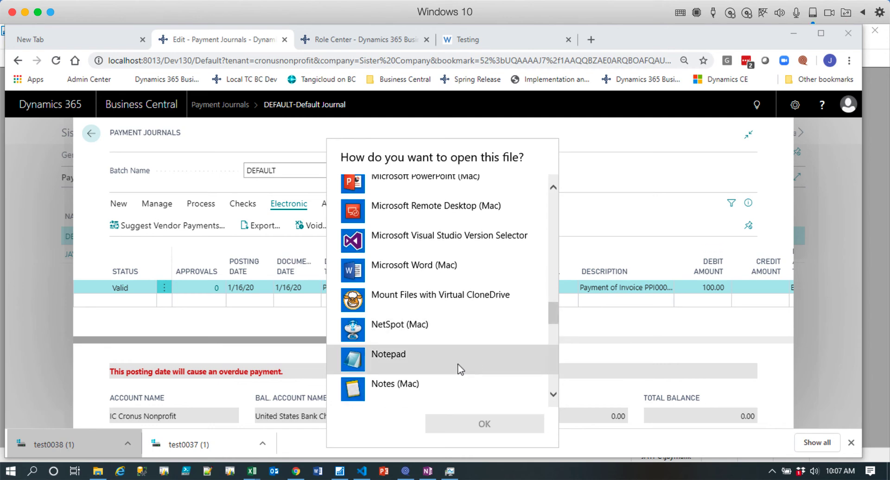
{"action": "left_click", "coordinate": [437, 363]}
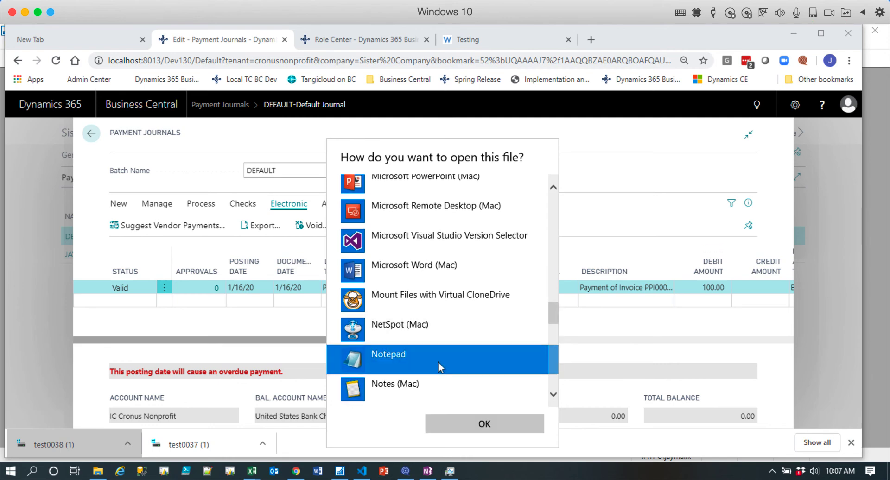
{"action": "left_click", "coordinate": [485, 424]}
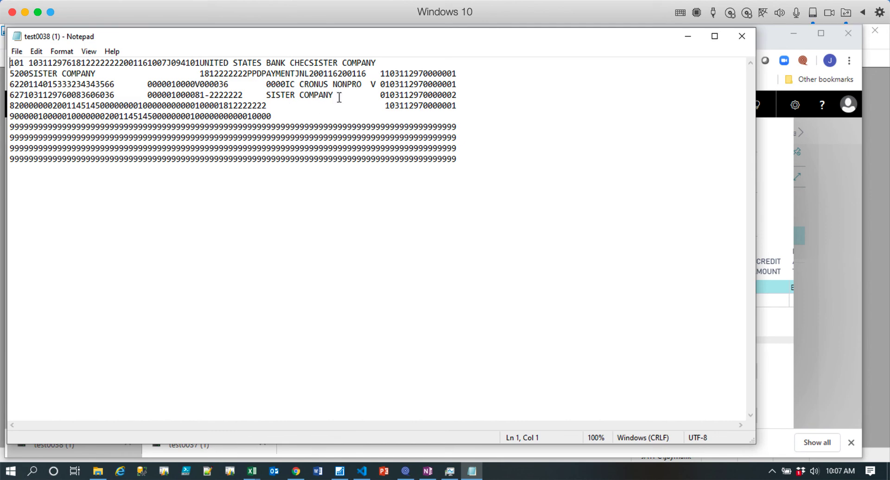
{"action": "left_click", "coordinate": [742, 40]}
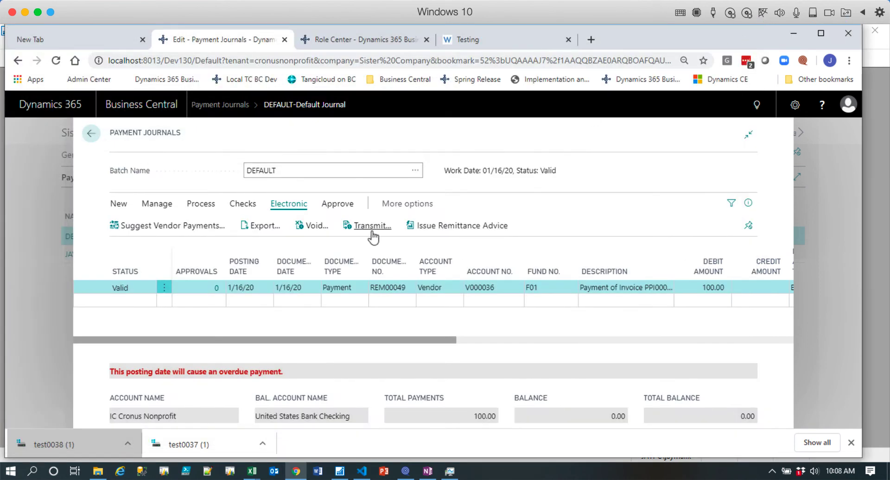
Transmit the USABANK electronic payment file test0038, confirm the transmission worked, and show the payment line's statuses.
{"action": "left_click", "coordinate": [372, 226]}
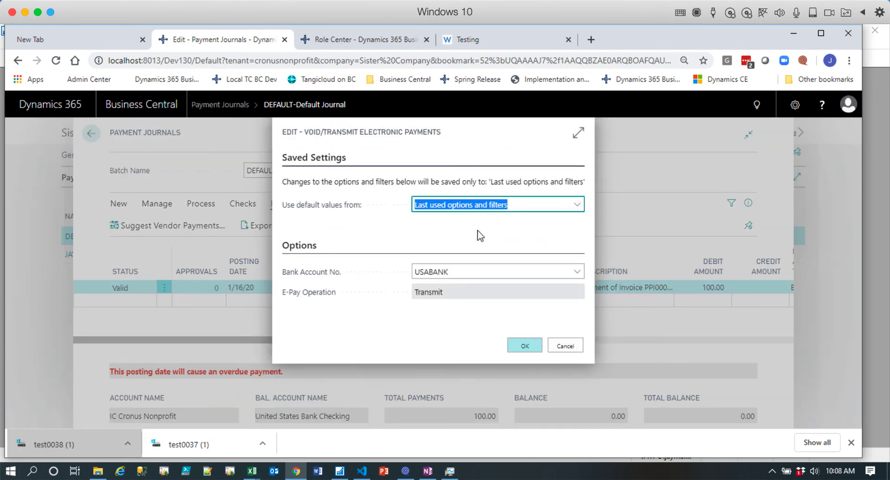
{"action": "left_click", "coordinate": [528, 348]}
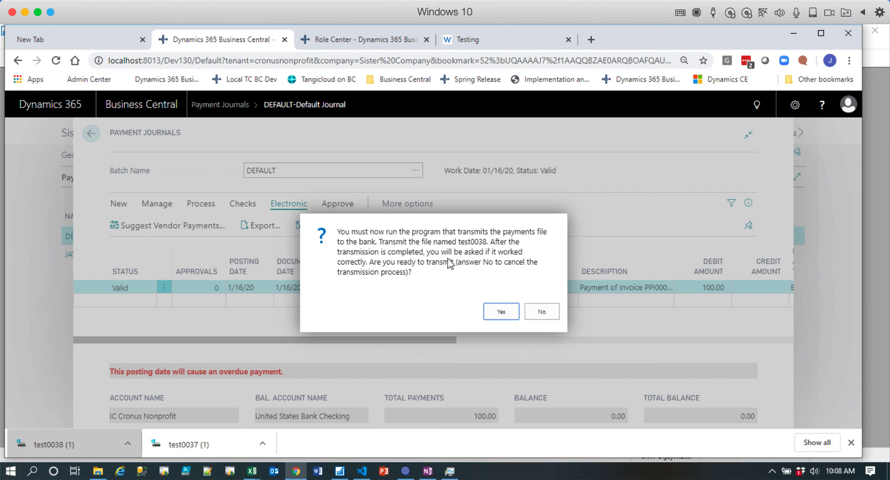
{"action": "left_click", "coordinate": [502, 313]}
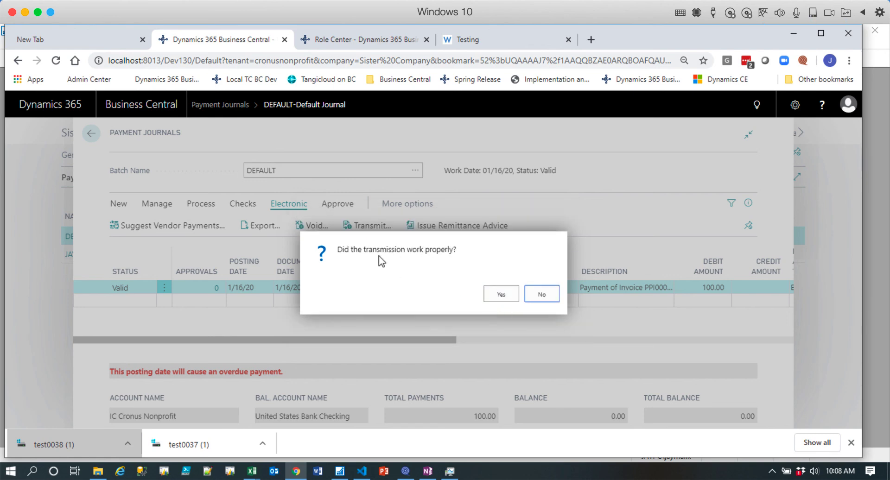
{"action": "left_click", "coordinate": [501, 297]}
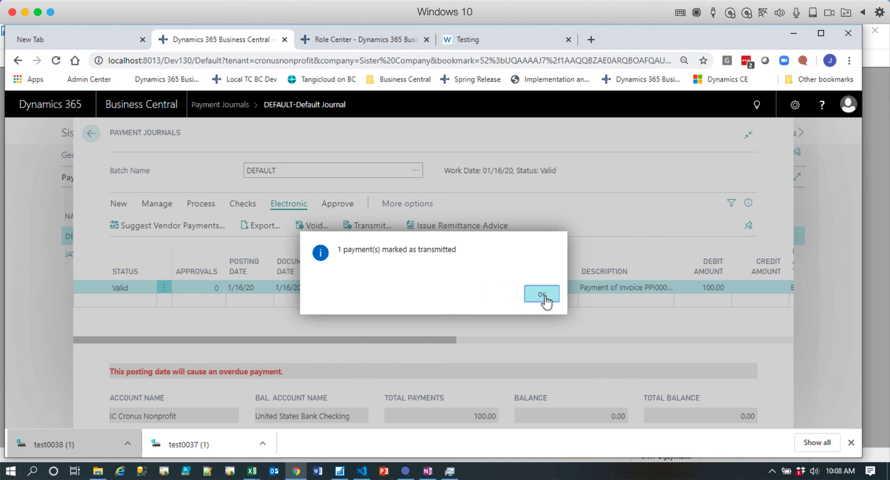
{"action": "left_click", "coordinate": [544, 297]}
{"action": "left_click", "coordinate": [748, 204]}
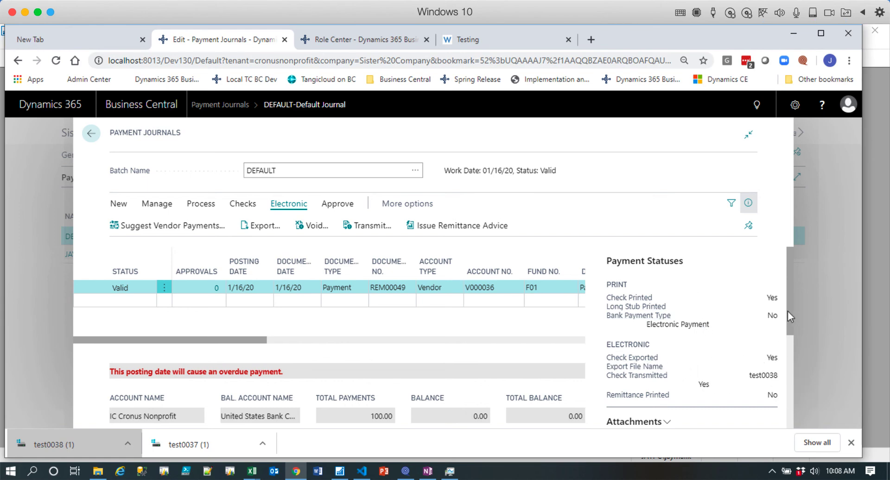
{"action": "left_click_drag", "start_coordinate": [788, 308], "coordinate": [789, 332]}
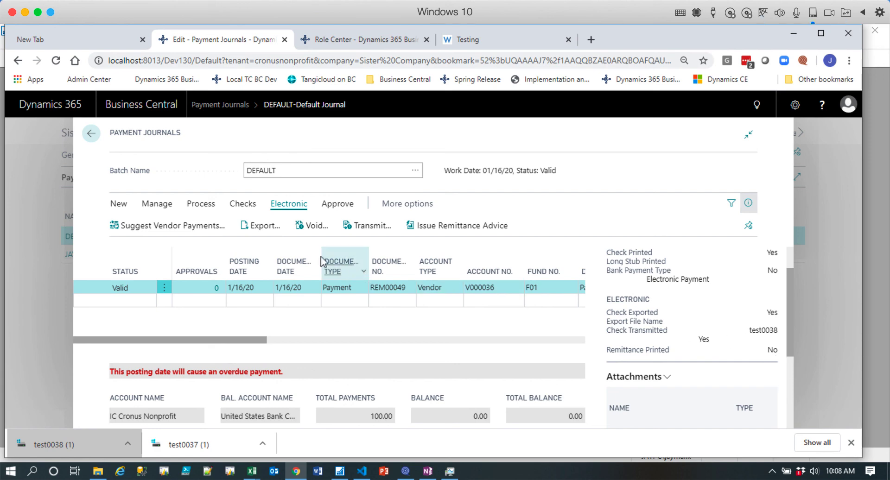
Issue the remittance advice for the payment from bank account USABANK with PDF as the output method.
{"action": "left_click", "coordinate": [451, 227]}
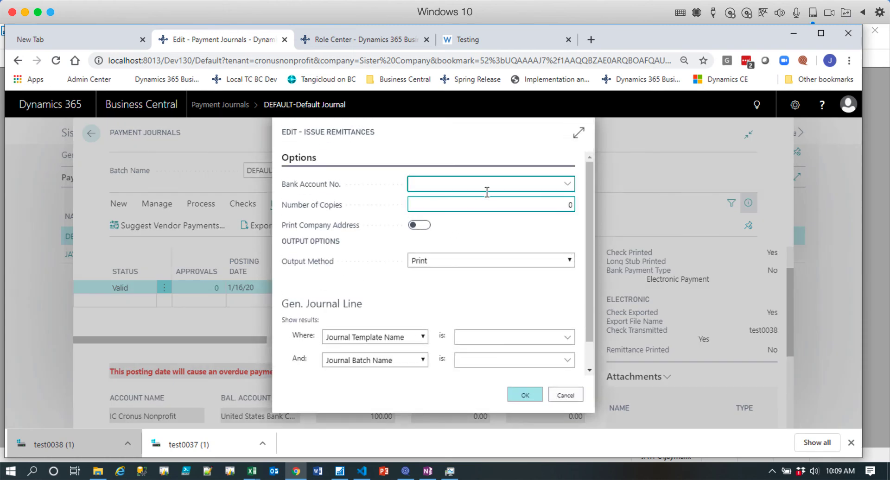
{"action": "left_click", "coordinate": [568, 184]}
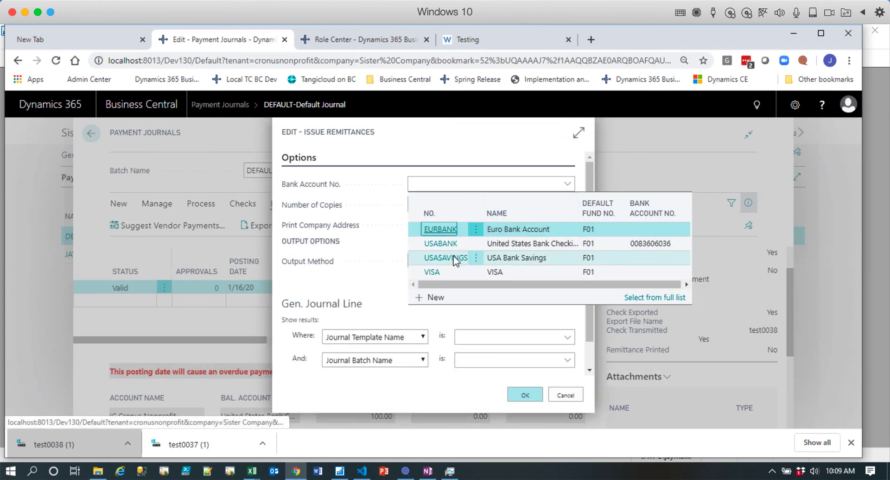
{"action": "left_click", "coordinate": [440, 243]}
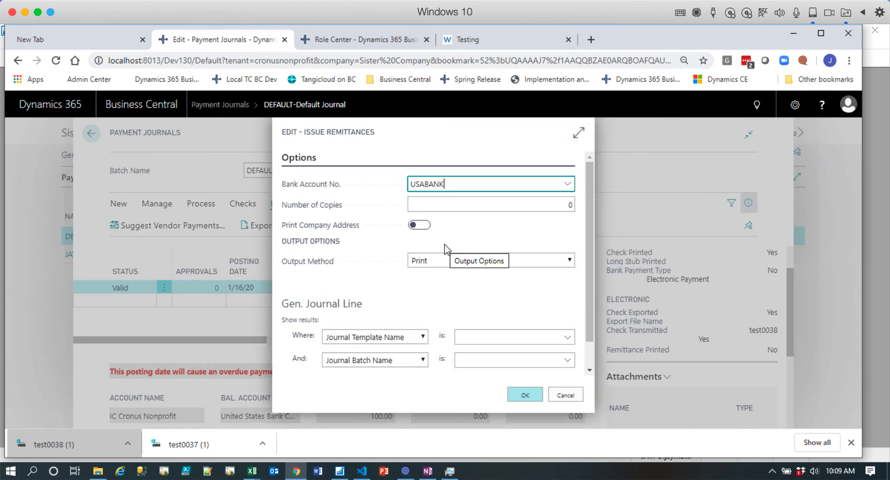
{"action": "key", "text": "Tab"}
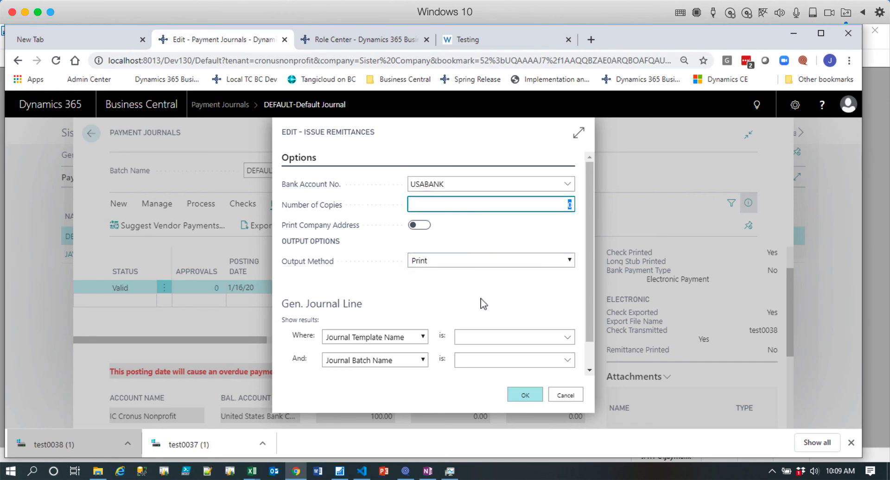
{"action": "left_click", "coordinate": [570, 262]}
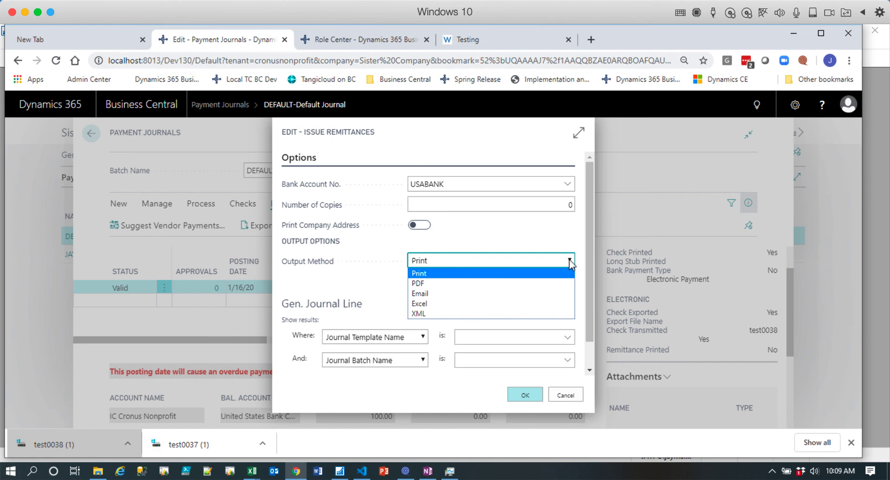
{"action": "left_click", "coordinate": [521, 284]}
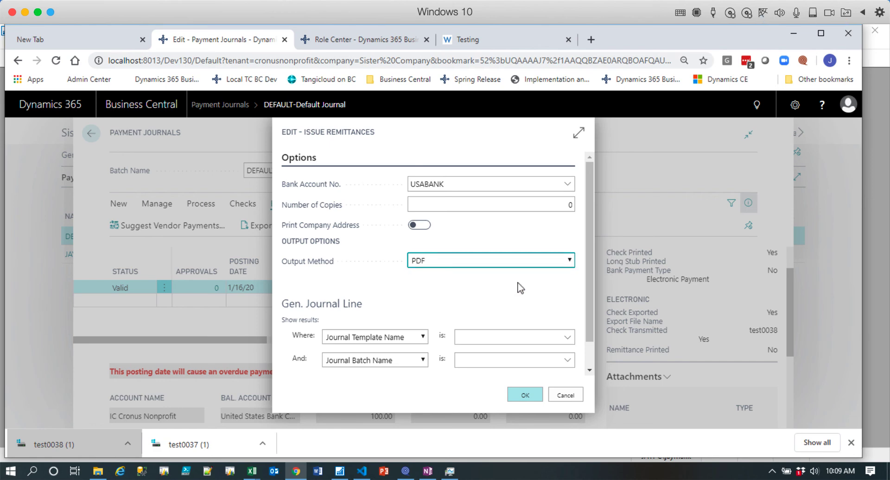
{"action": "left_click", "coordinate": [529, 396]}
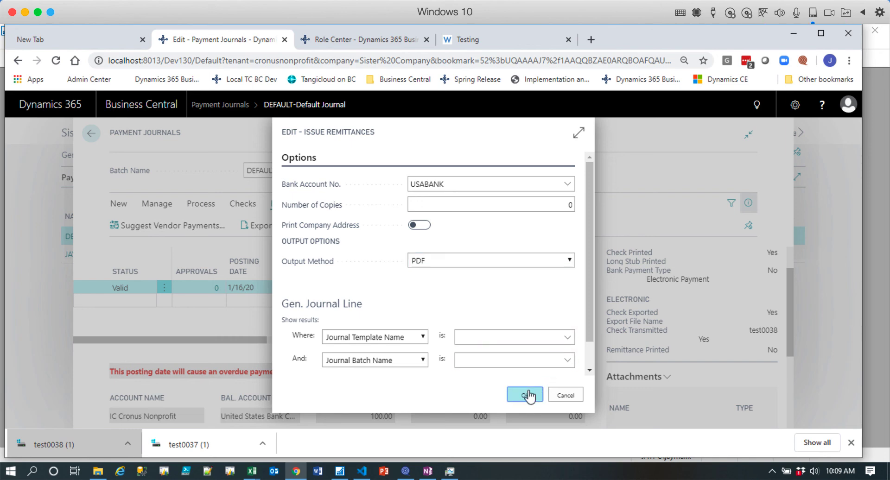
{"action": "left_click", "coordinate": [528, 392]}
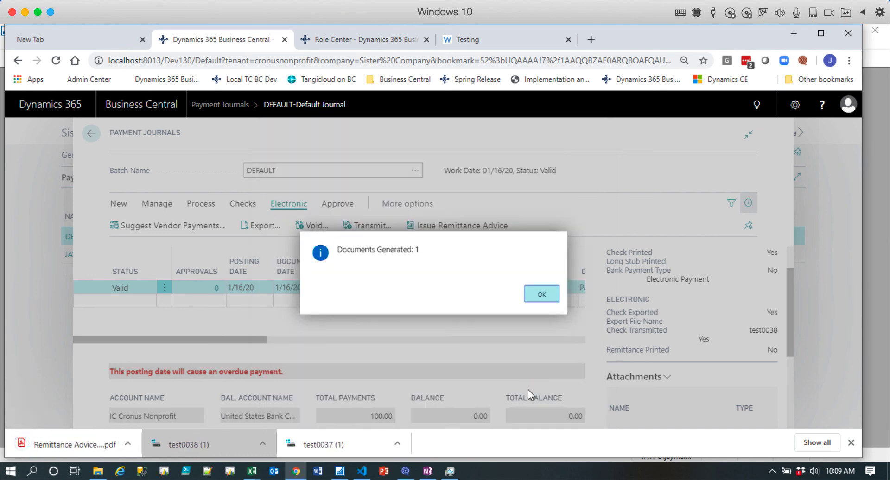
Open the generated remittance advice PDF, review it, close it, and return to the payment journal.
{"action": "left_click", "coordinate": [43, 445]}
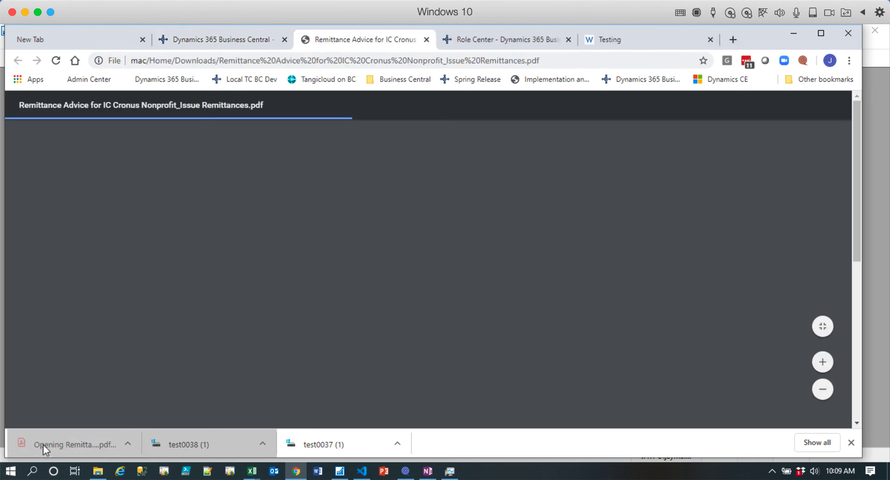
{"action": "scroll", "coordinate": [366, 262], "scroll_direction": "down", "scroll_amount": 4}
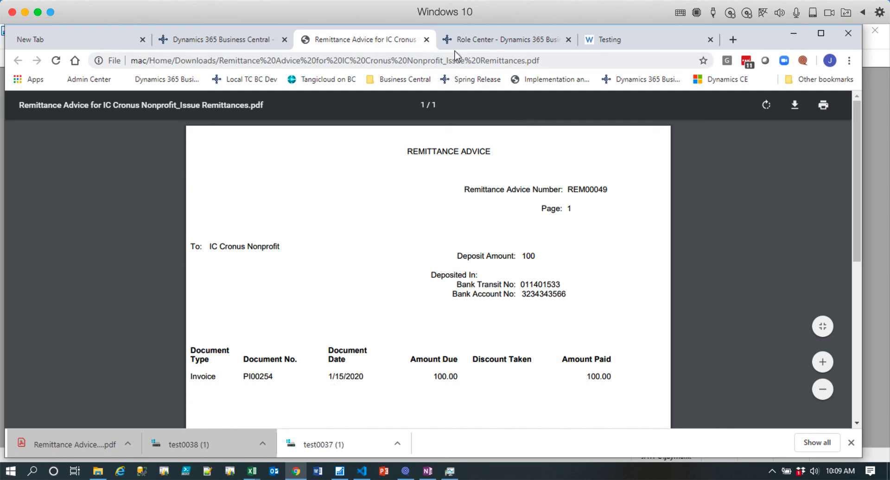
{"action": "left_click", "coordinate": [427, 40]}
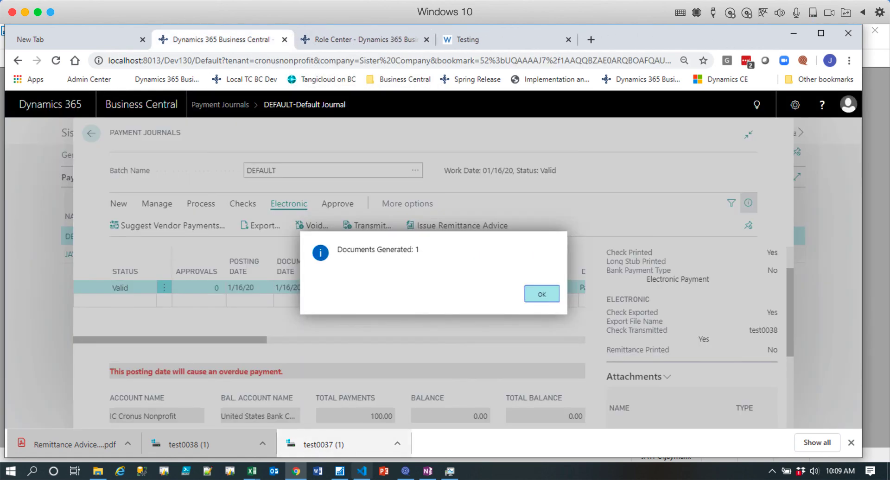
{"action": "left_click", "coordinate": [546, 298]}
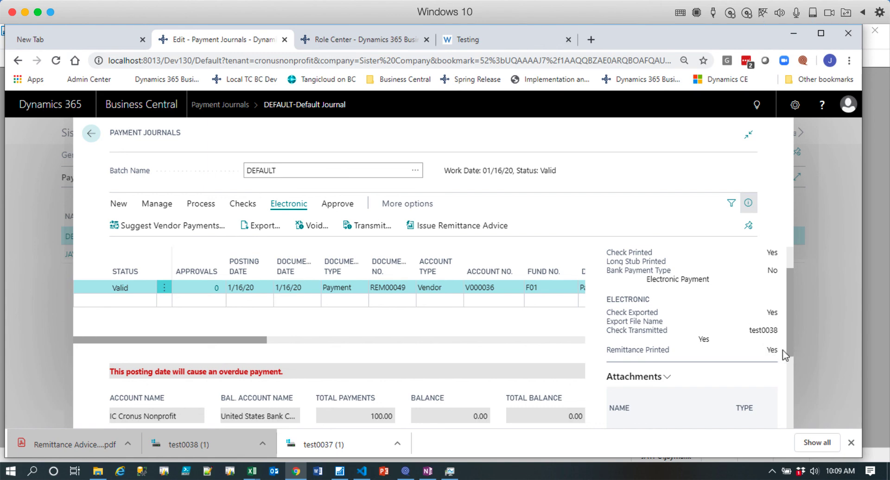
{"action": "left_click", "coordinate": [202, 205]}
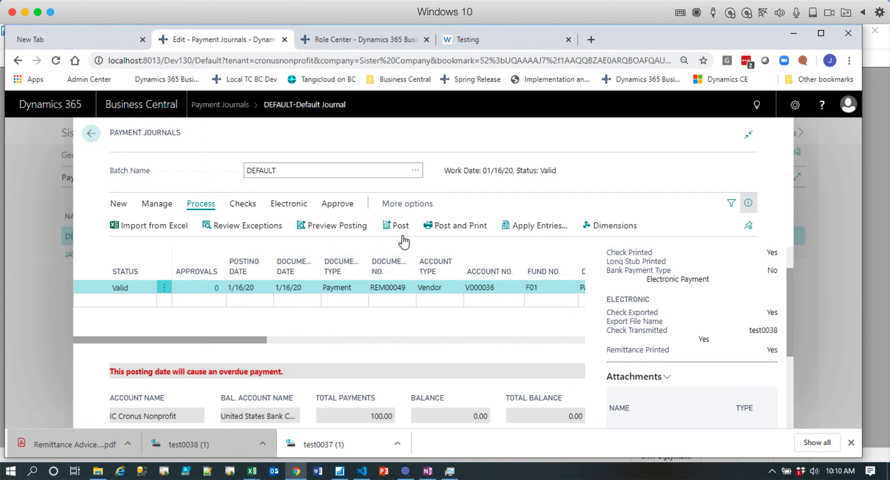
Switch to the Cronus Nonprofit company and open the DEFAULT batch of its general journals.
{"action": "left_click", "coordinate": [364, 38]}
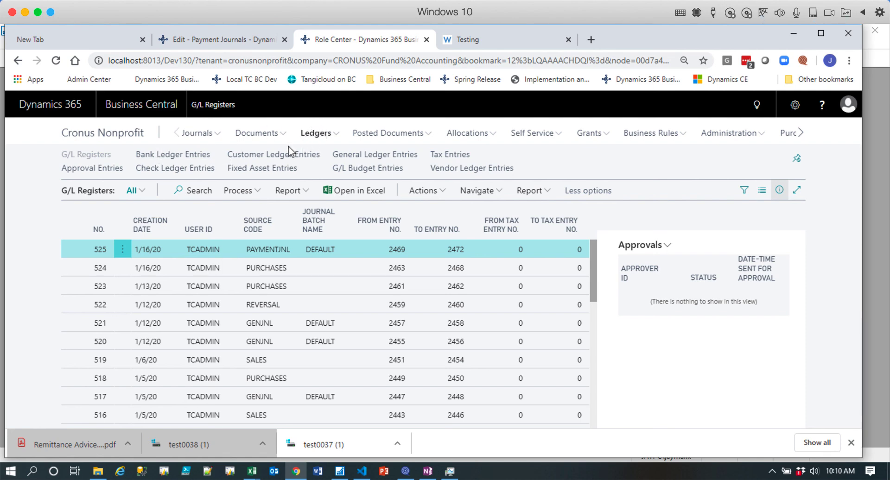
{"action": "left_click", "coordinate": [198, 135]}
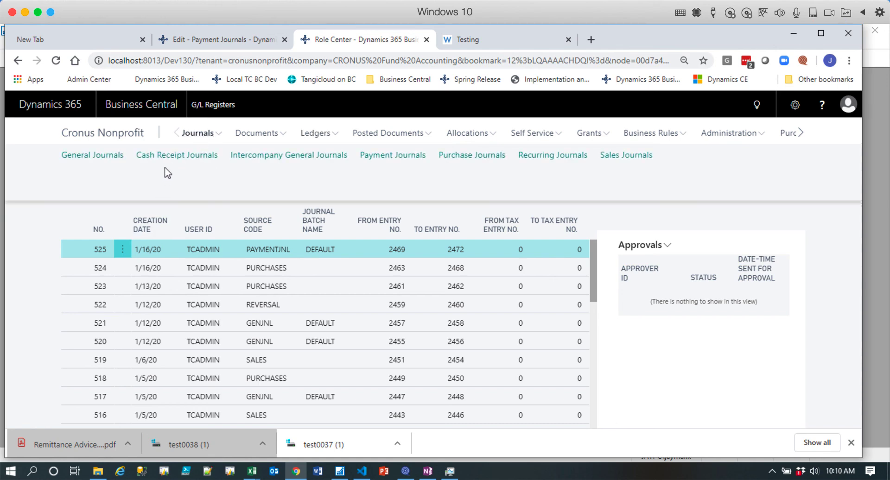
{"action": "left_click", "coordinate": [113, 156]}
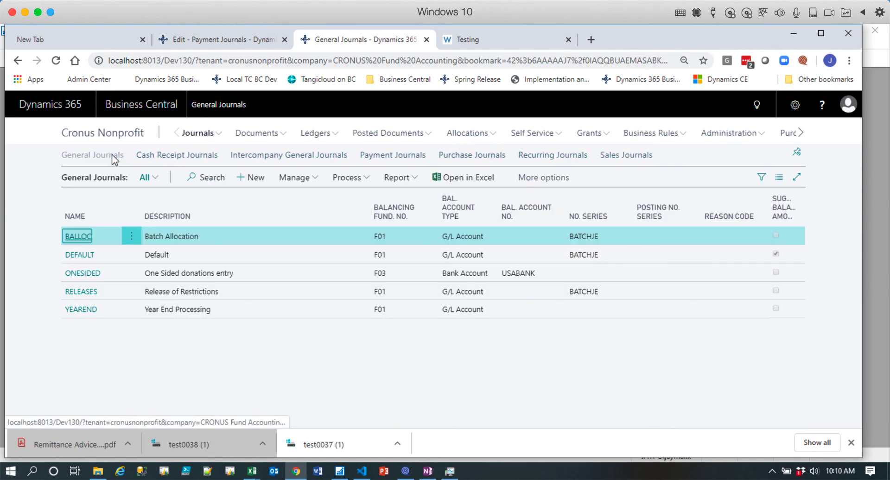
{"action": "left_click", "coordinate": [87, 255]}
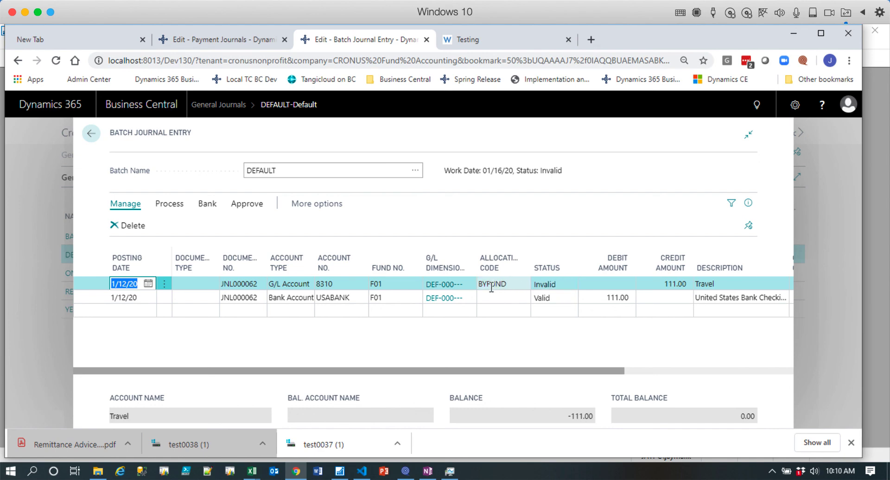
Set the debit amount of the USABANK bank account line to 100.
{"action": "left_click", "coordinate": [625, 302]}
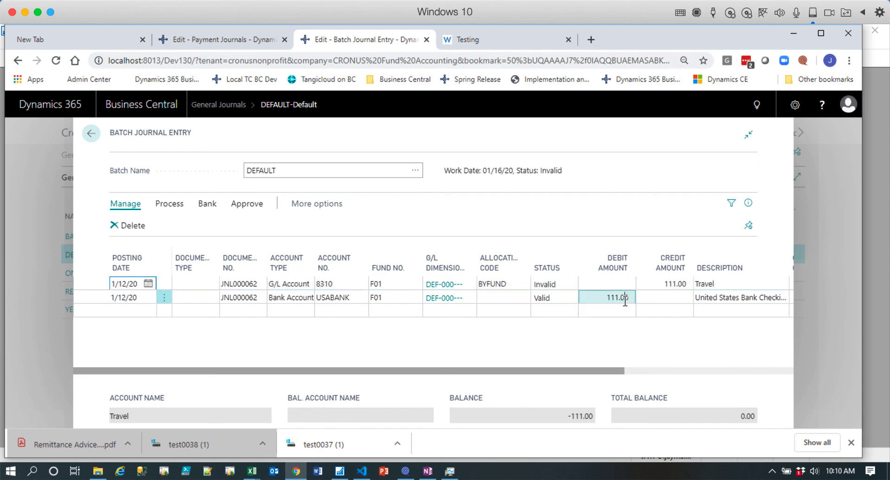
{"action": "key", "text": "BackSpace"}
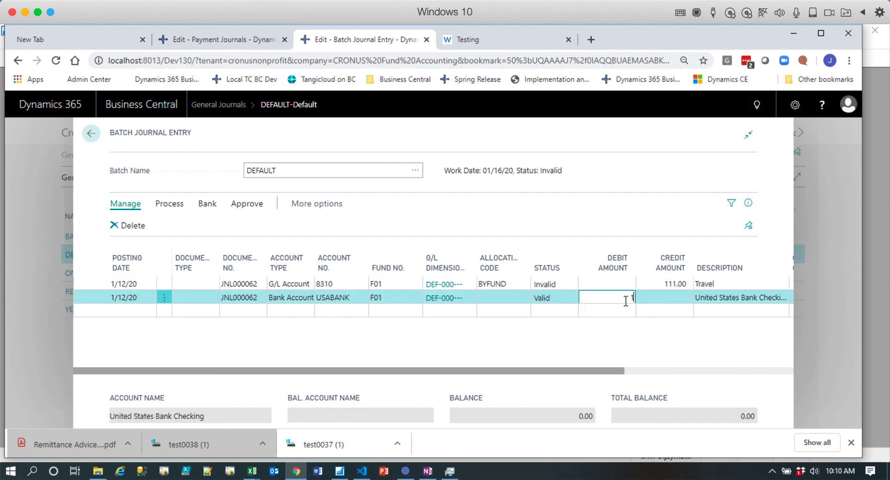
{"action": "type", "text": "100"}
{"action": "key", "text": "Tab"}
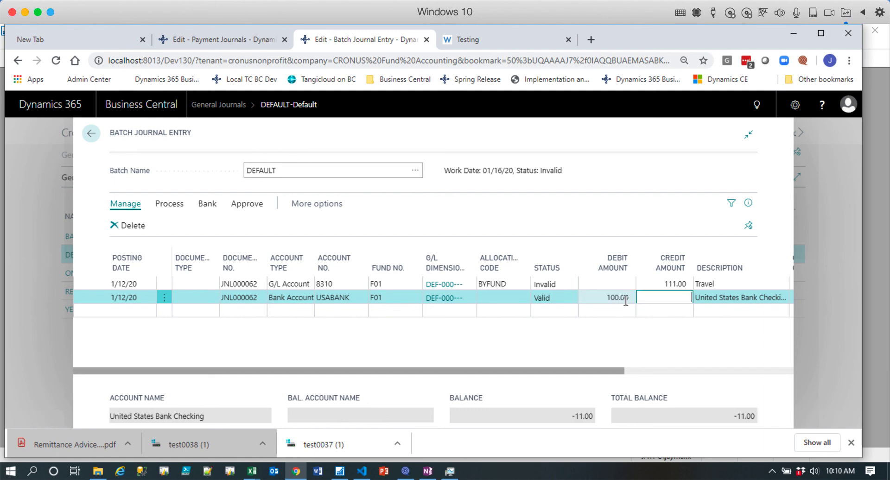
Change the Travel line's G/L account to 1120 and set its credit amount to 100.
{"action": "left_click", "coordinate": [347, 284]}
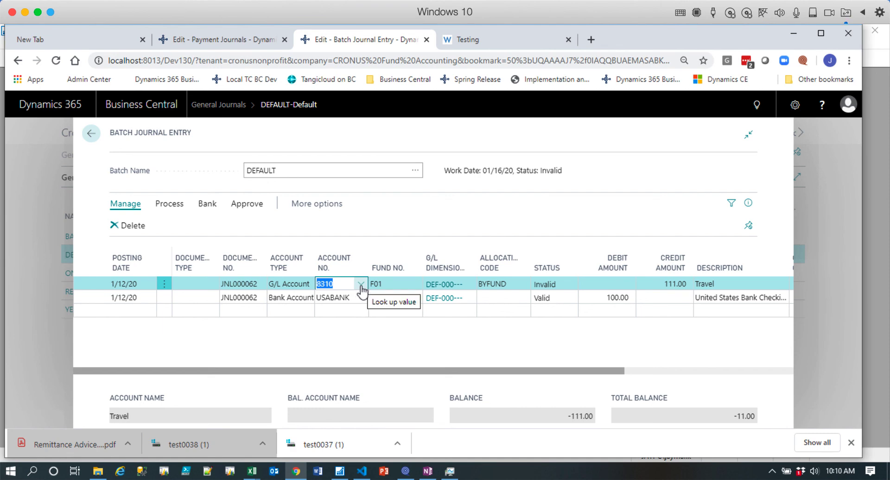
{"action": "type", "text": "1120"}
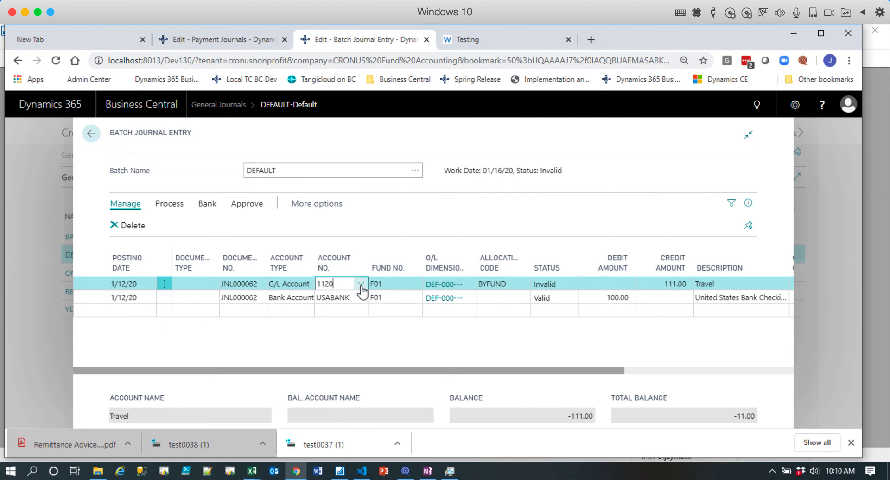
{"action": "left_click", "coordinate": [361, 285]}
{"action": "key", "text": "Tab"}
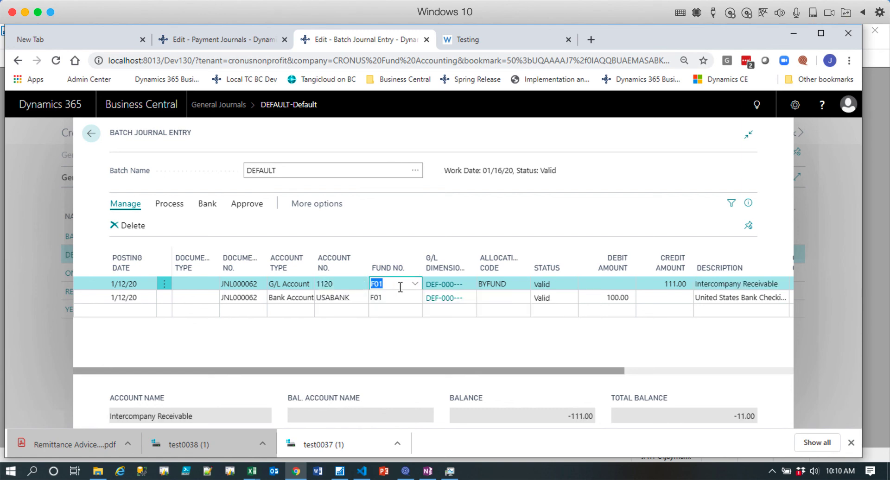
{"action": "key", "text": "Tab"}
{"action": "key", "text": "Tab"}
{"action": "key", "text": "Tab"}
{"action": "key", "text": "Tab"}
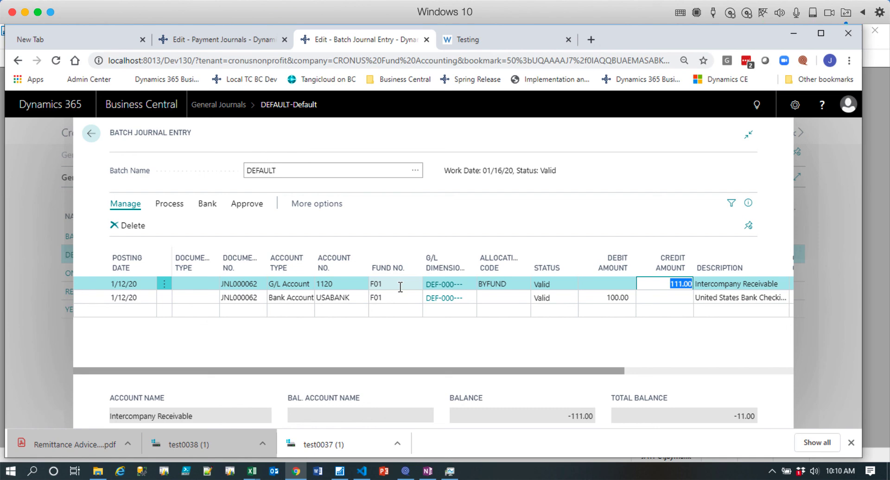
{"action": "type", "text": "100"}
{"action": "key", "text": "Tab"}
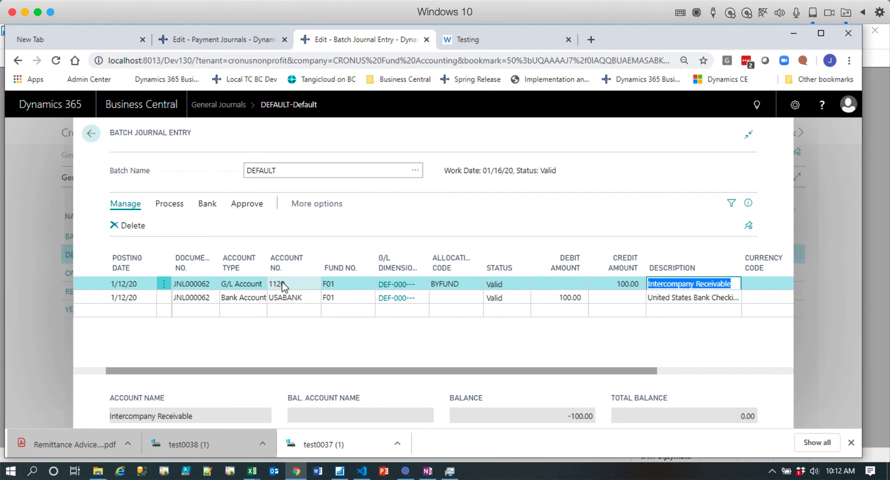
{"action": "left_click", "coordinate": [624, 0]}
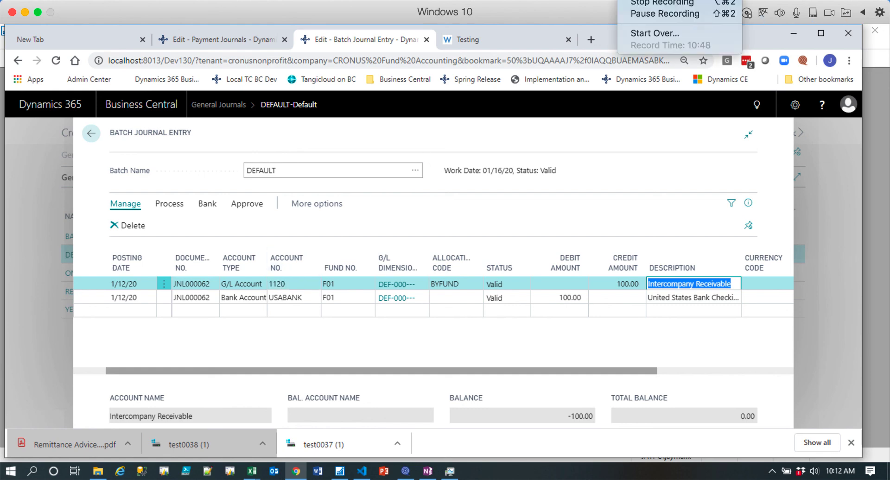